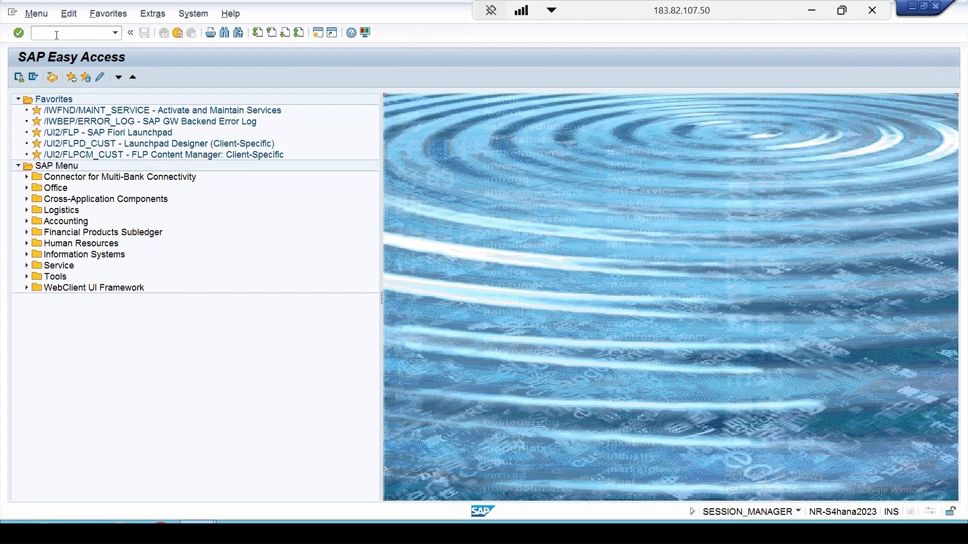
# - Open material 101 for changing with transaction MM02, in the Quality Management view for plant 1000
pyautogui.write('mm02')
pyautogui.press('Return')
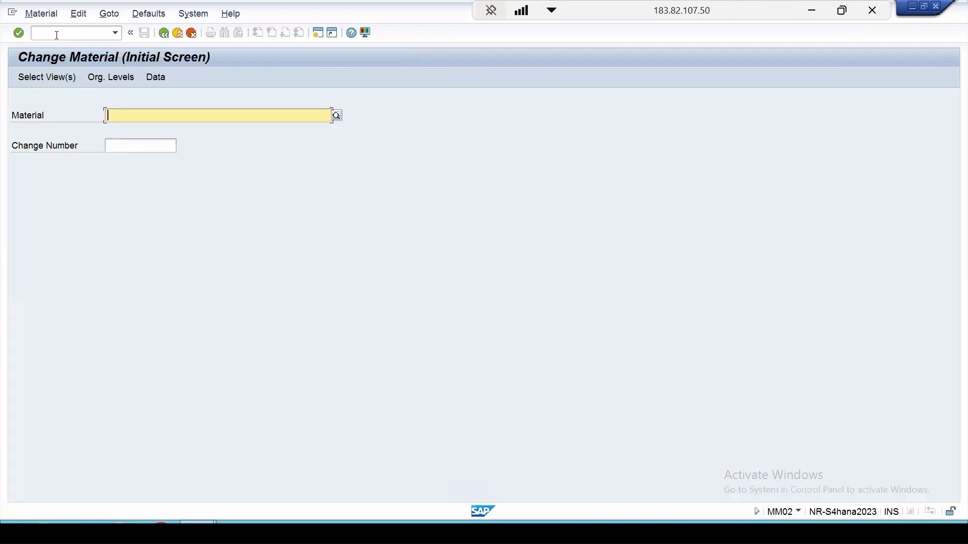
pyautogui.write('101')
pyautogui.press('Return')
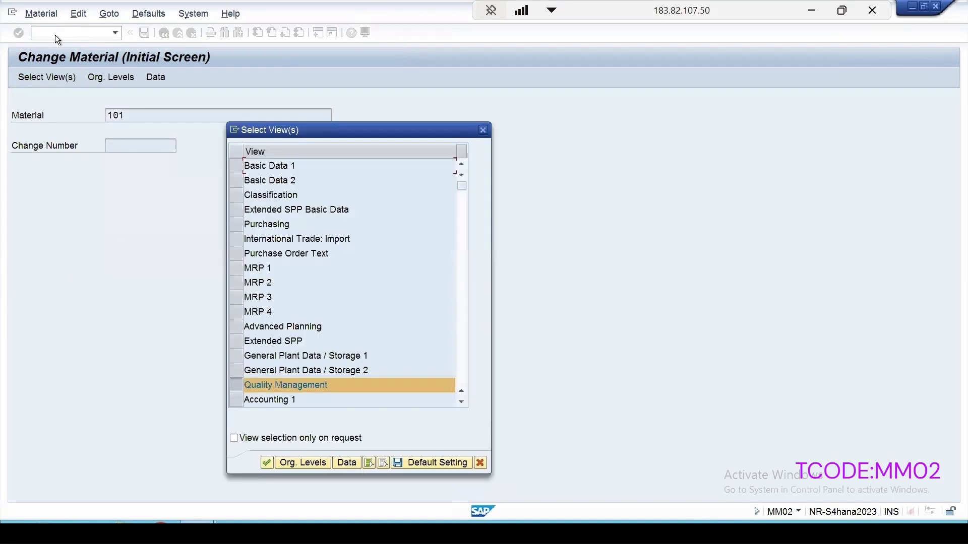
pyautogui.press('Return')
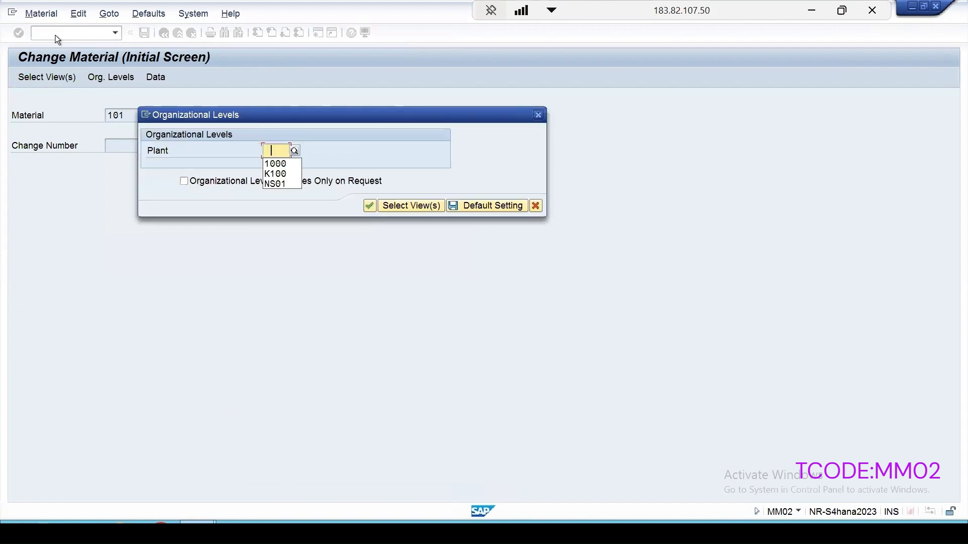
pyautogui.press('Down')
pyautogui.press('Return')
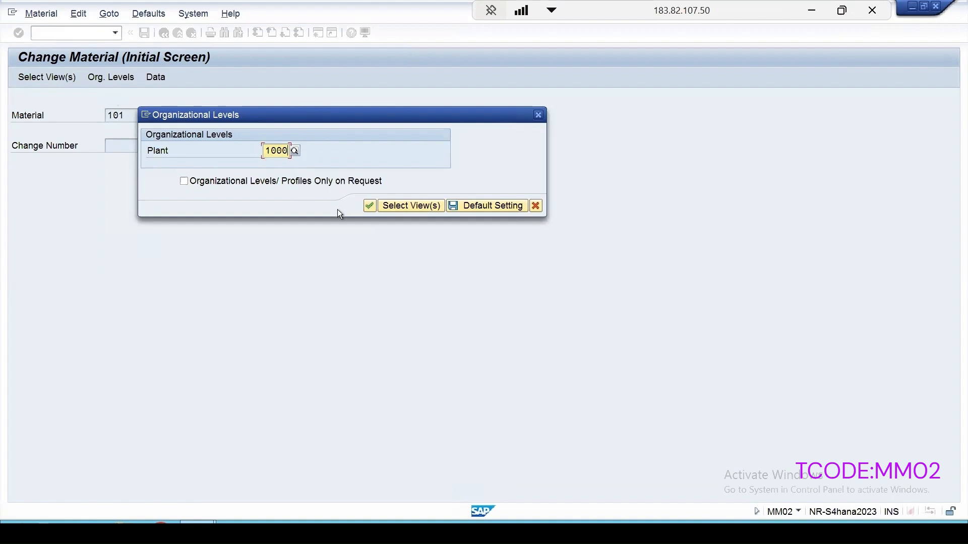
pyautogui.click(366, 207)
# - Add inspection type 07, Audit inspection for a supplier, to the material's inspection setup, activate it and show its detailed information
pyautogui.click(433, 249)
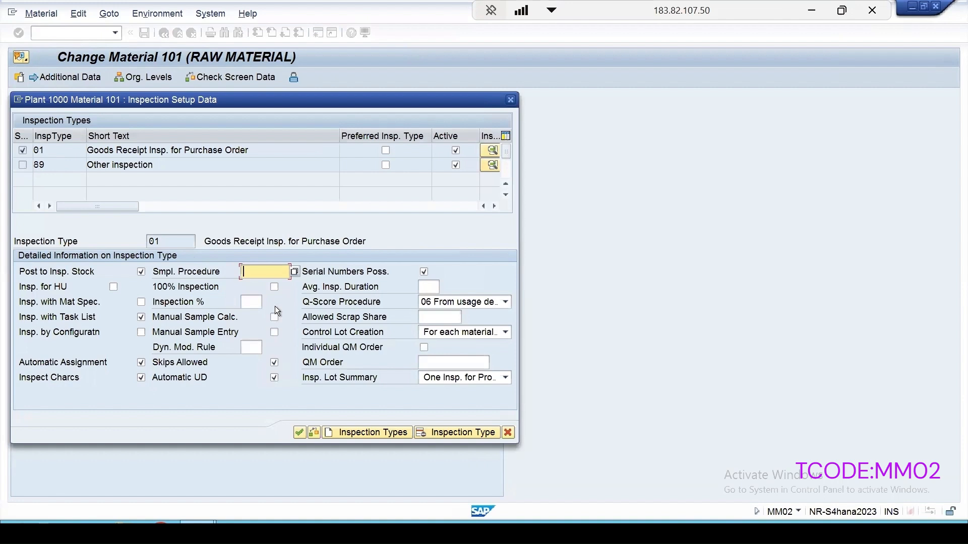
pyautogui.click(346, 433)
pyautogui.click(90, 150)
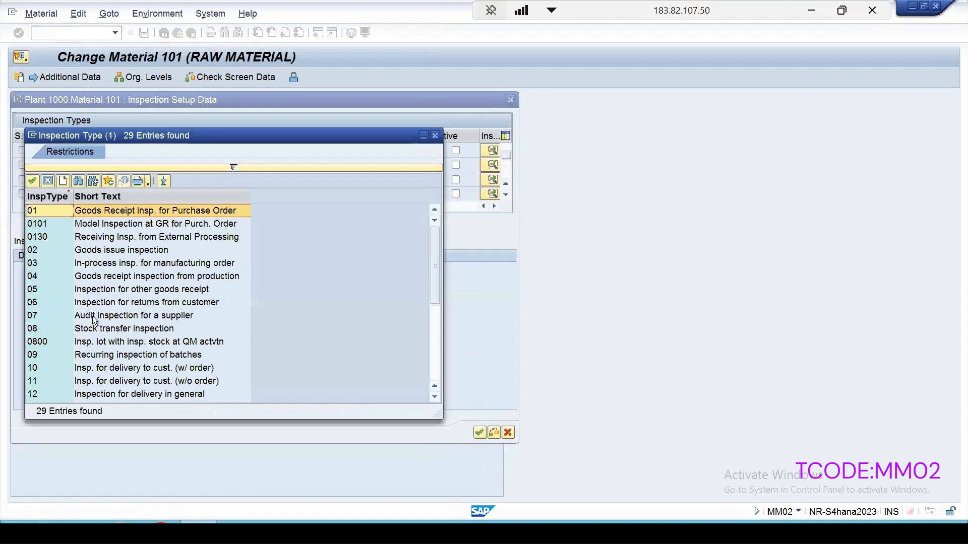
pyautogui.doubleClick(168, 317)
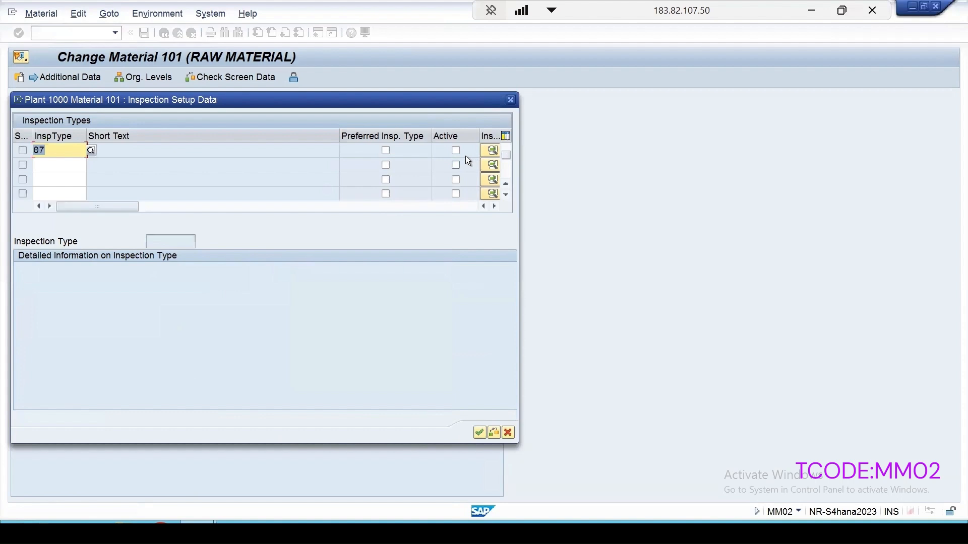
pyautogui.click(456, 150)
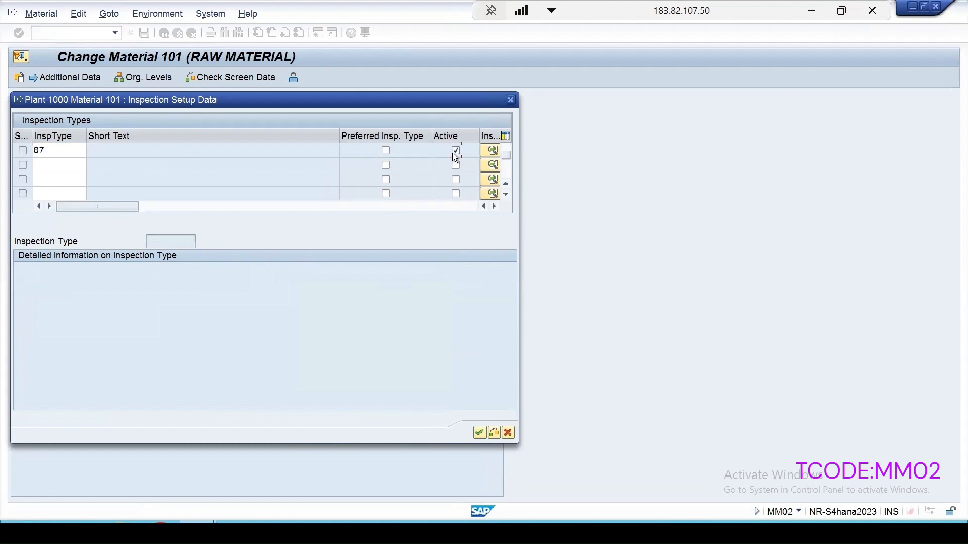
pyautogui.click(491, 150)
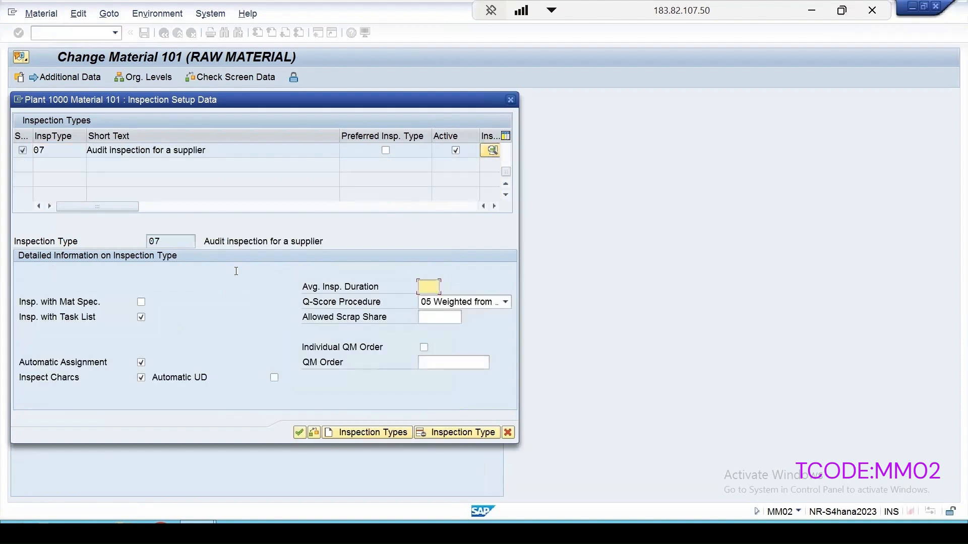
# - Choose Q-score procedure 05 Weighted from quality score of chars. for inspection type 07, confirm the inspection setup and save the material
pyautogui.moveTo(319, 97); pyautogui.dragTo(488, 84)
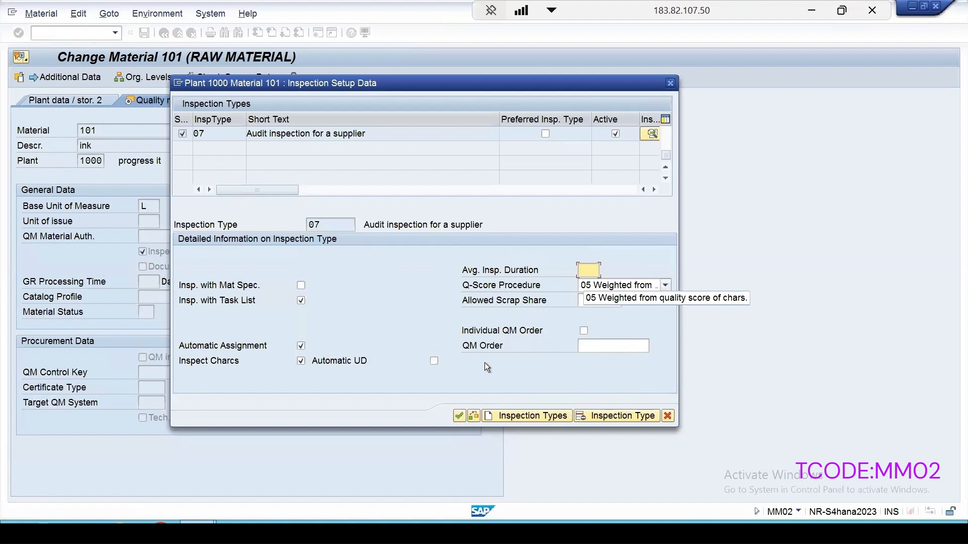
pyautogui.click(665, 285)
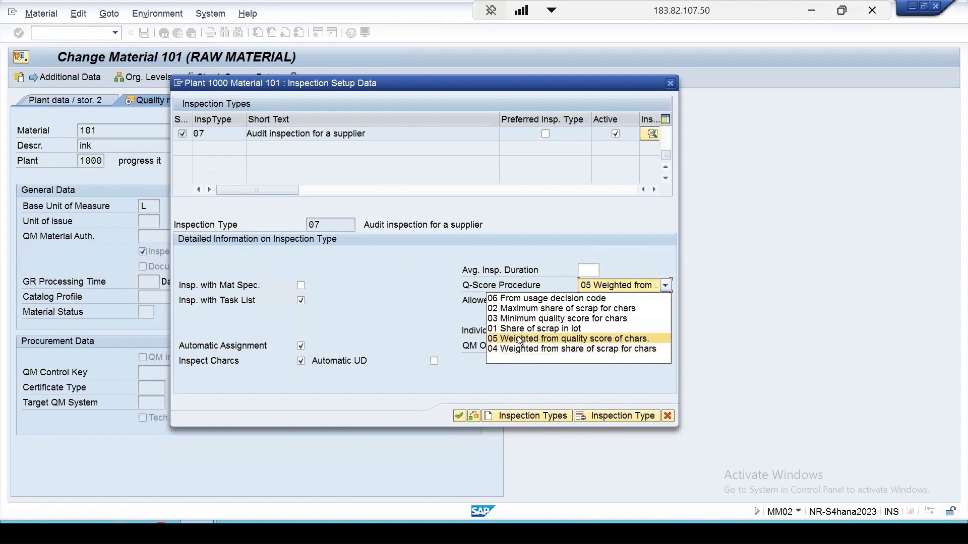
pyautogui.click(627, 345)
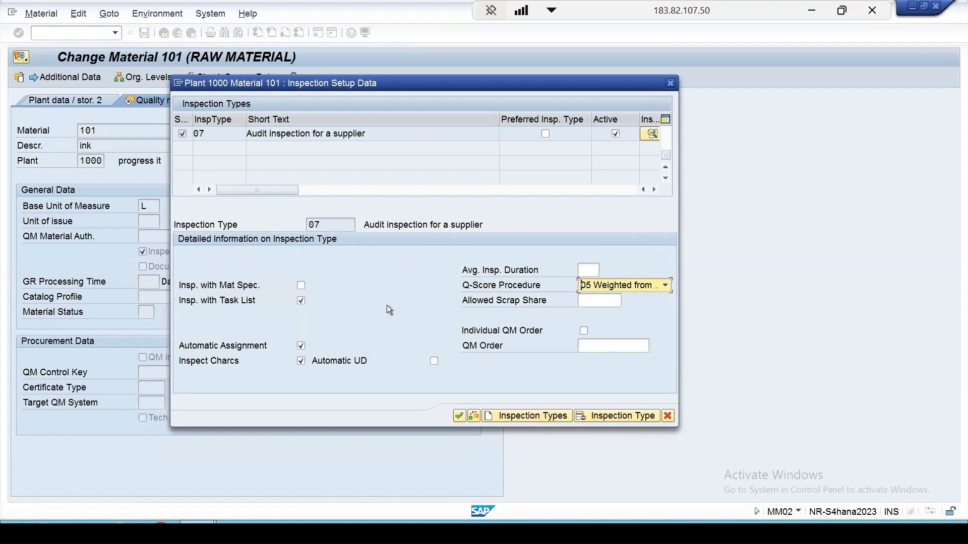
pyautogui.click(459, 416)
pyautogui.click(145, 33)
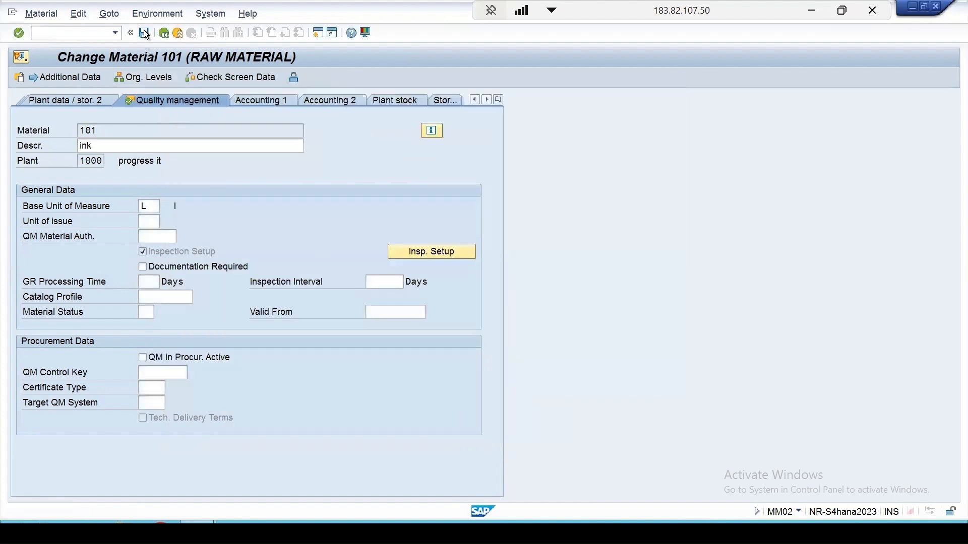
# - Run transaction QCC0 and open the Maintain Inspection Types activity under Quality Inspection, Inspection Lot Creation
pyautogui.click(59, 31)
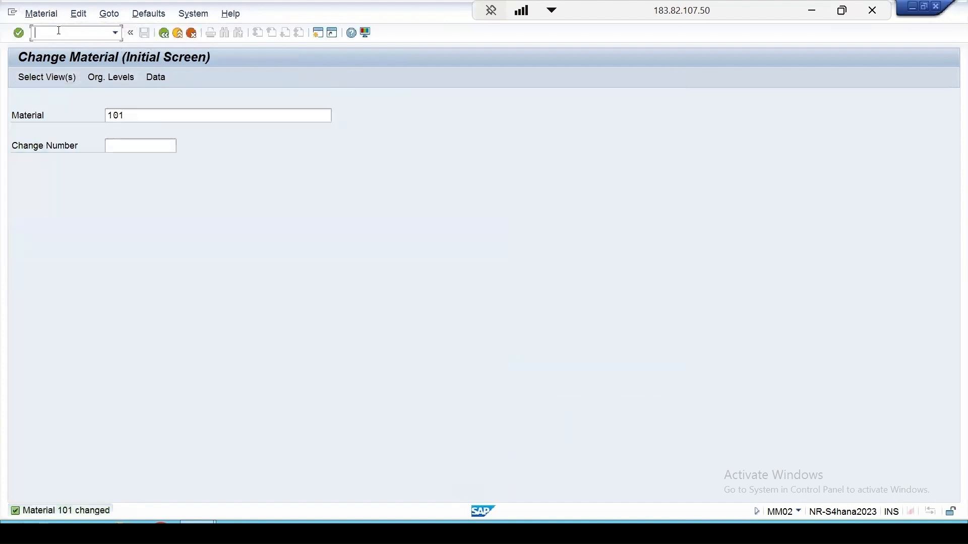
pyautogui.write('/nqcc0')
pyautogui.press('Return')
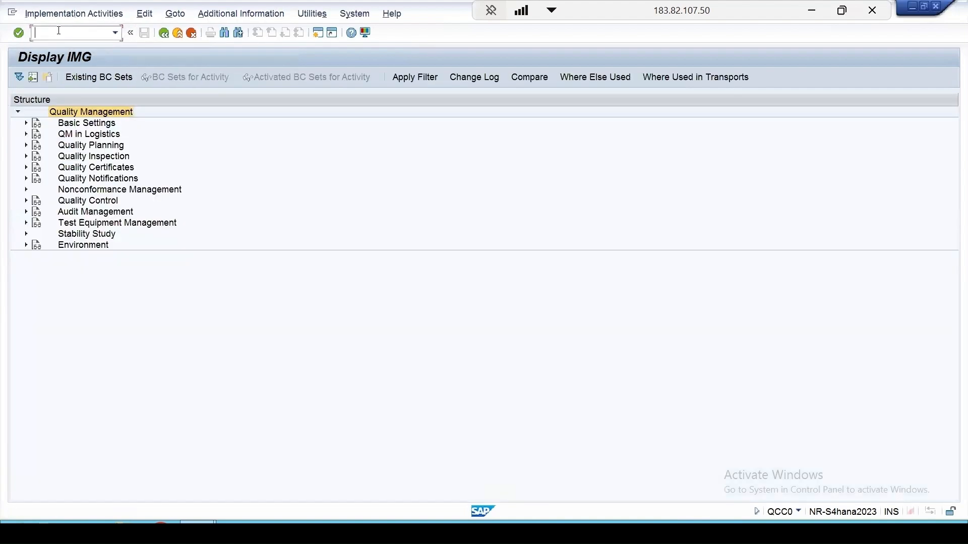
pyautogui.click(26, 156)
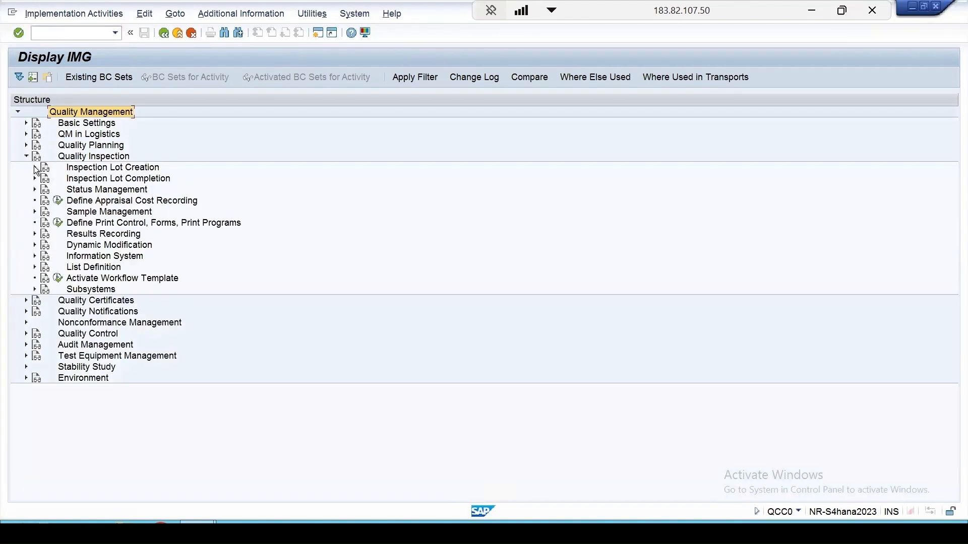
pyautogui.click(35, 168)
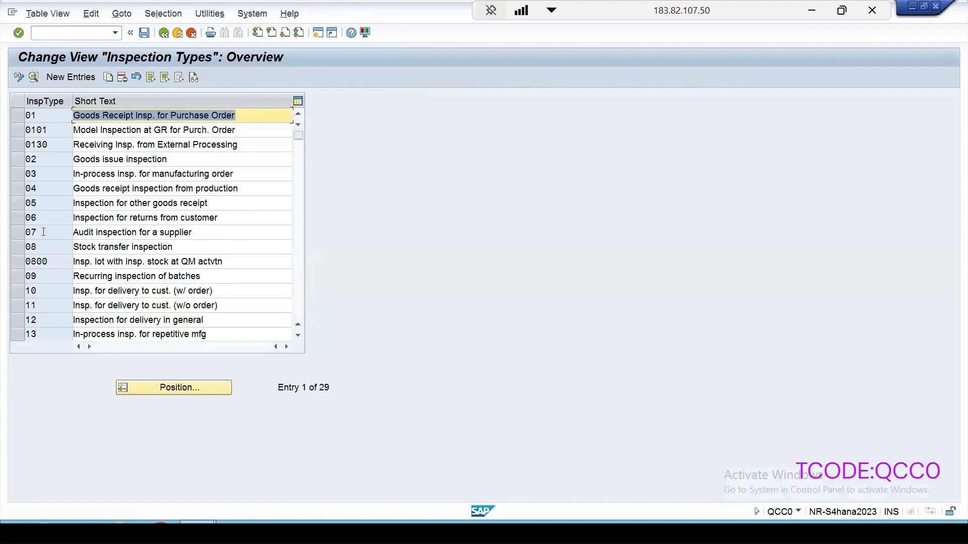
# - Examine the details of inspection type 07 and its possible task list usages, and return to the customizing structure
pyautogui.click(44, 232)
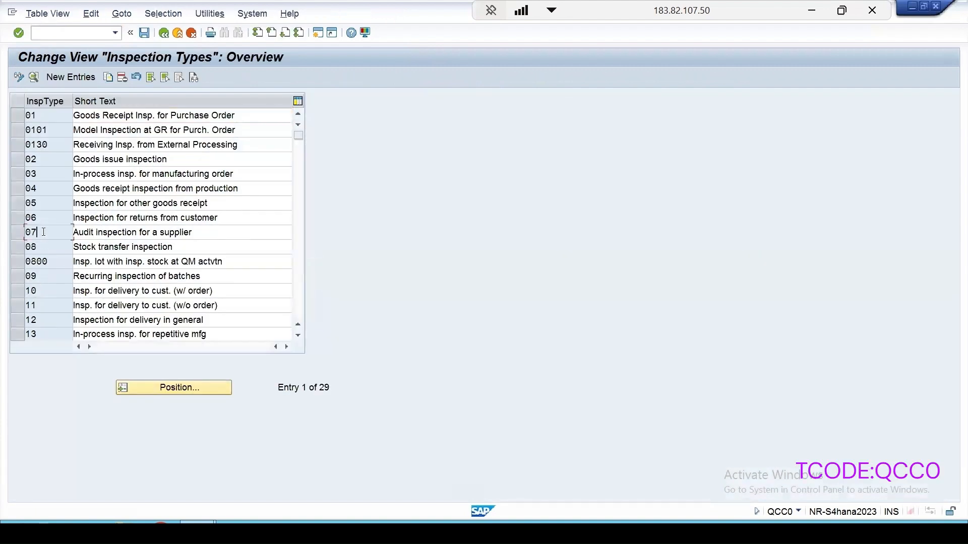
pyautogui.doubleClick(43, 232)
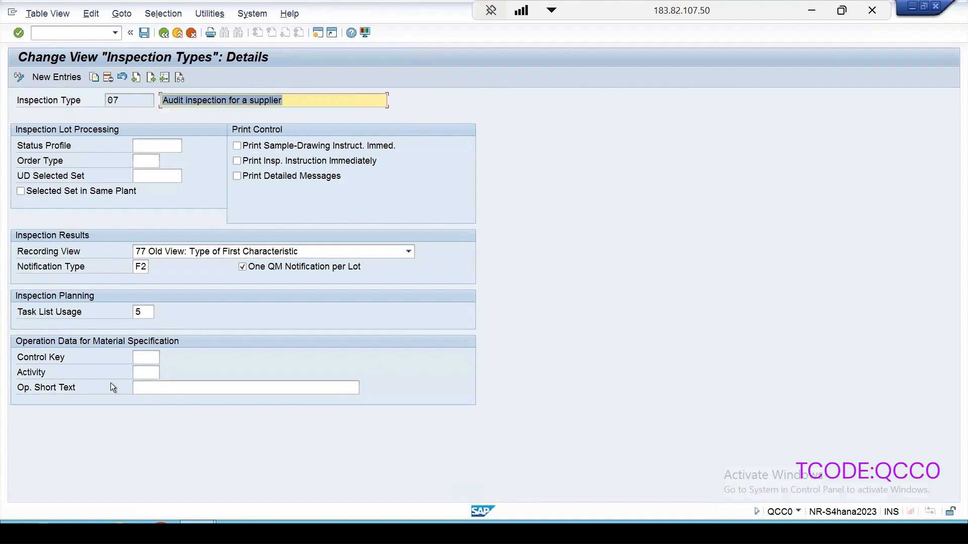
pyautogui.click(143, 312)
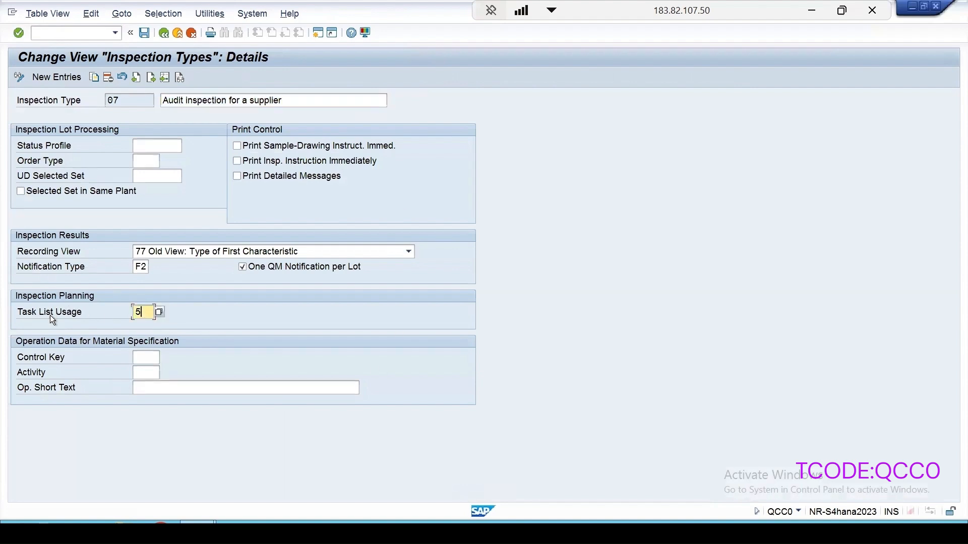
pyautogui.click(159, 313)
pyautogui.click(144, 135)
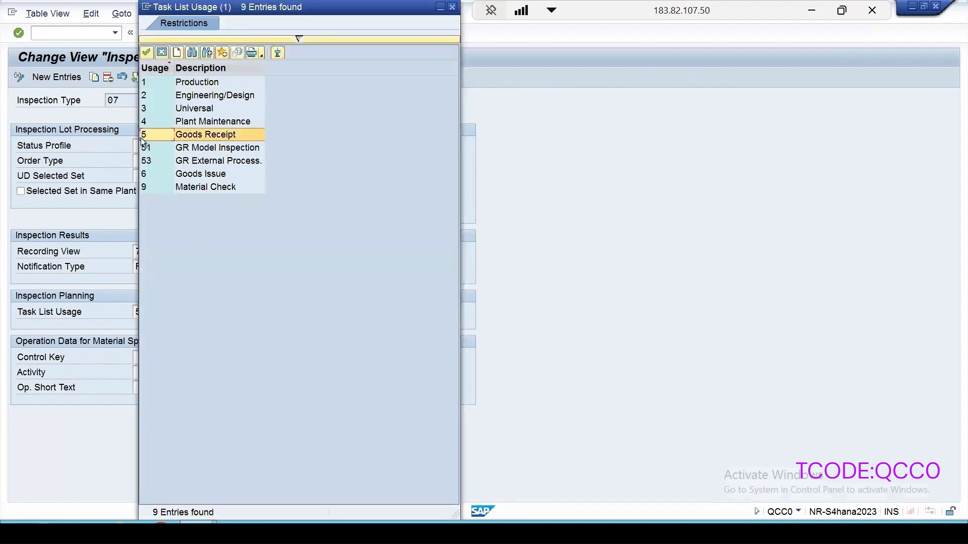
pyautogui.moveTo(281, 11); pyautogui.dragTo(398, 83)
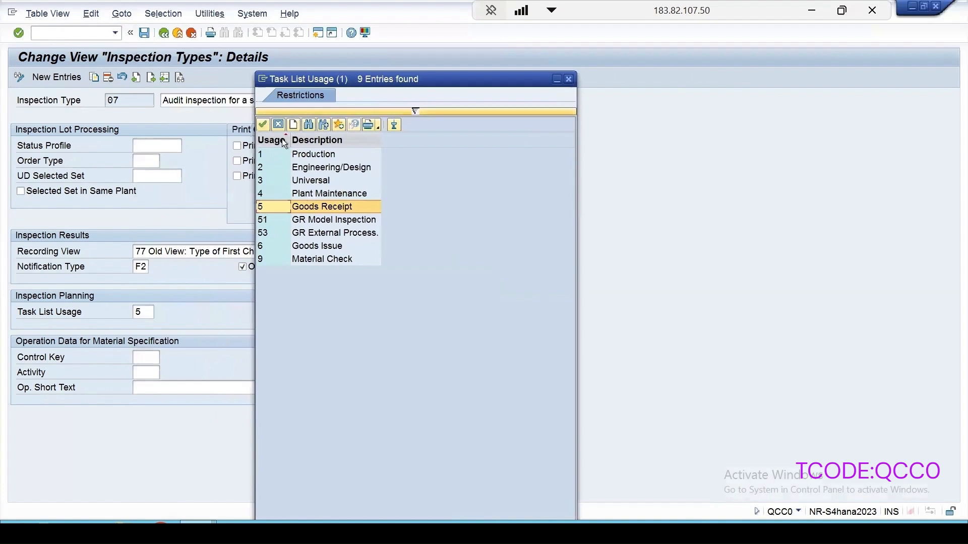
pyautogui.click(569, 78)
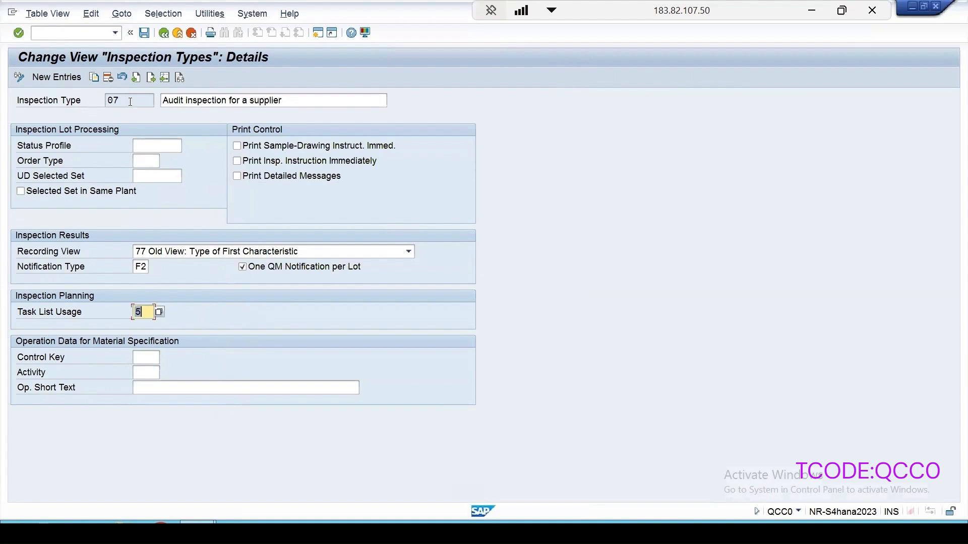
pyautogui.click(164, 32)
pyautogui.click(164, 32)
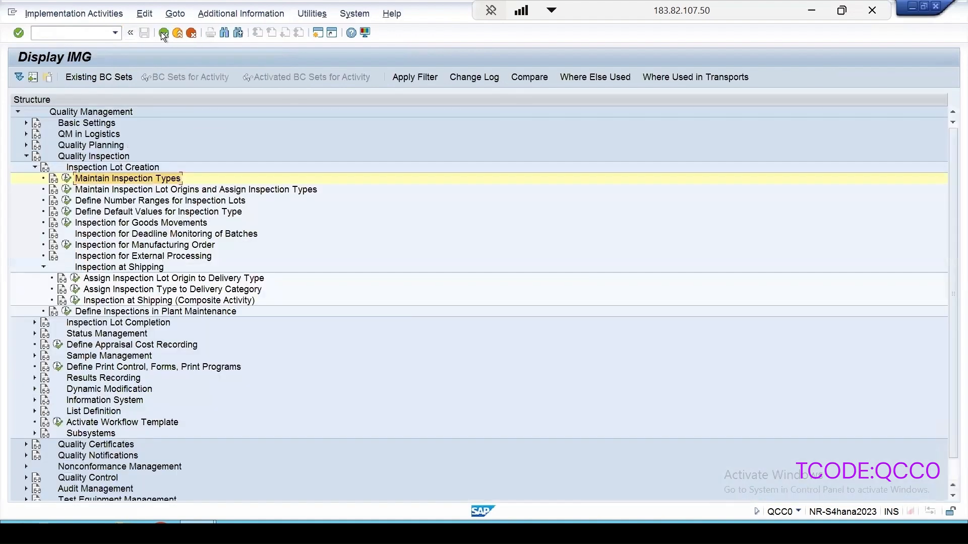
# - Review the default values defined for inspection type 07 and return to the customizing structure
pyautogui.click(66, 212)
pyautogui.doubleClick(42, 231)
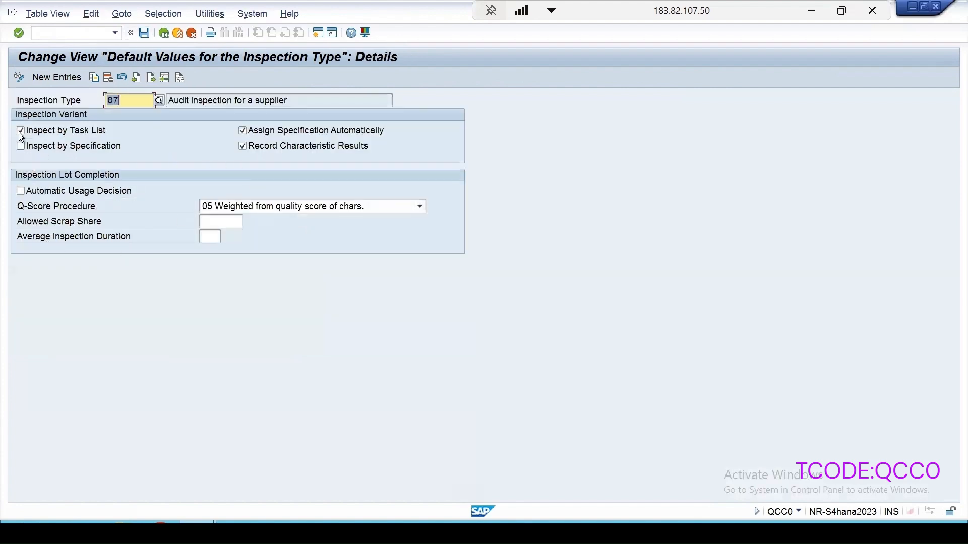
pyautogui.click(162, 35)
pyautogui.click(162, 34)
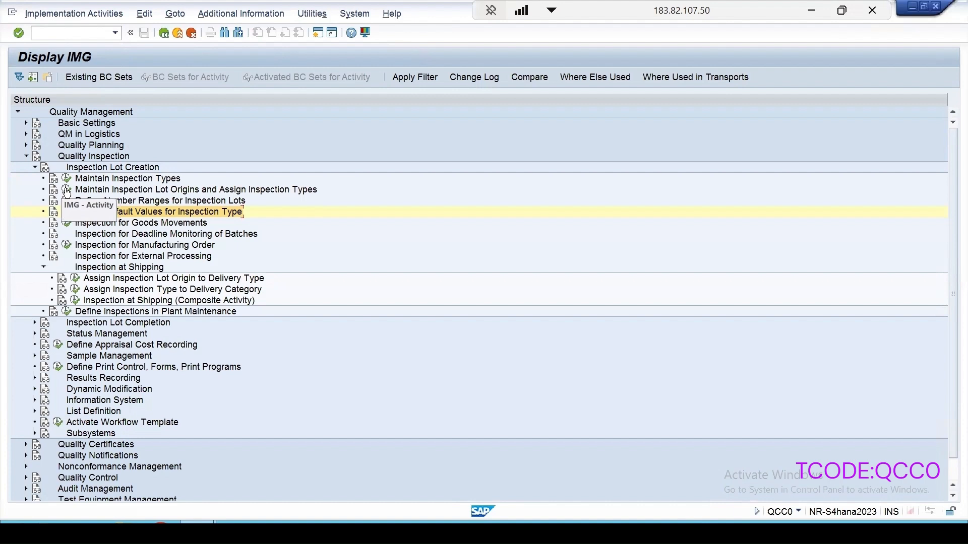
# - Check the inspection types assigned to inspection lot origin 07 Supplier Audit and return to the list of origins
pyautogui.click(67, 191)
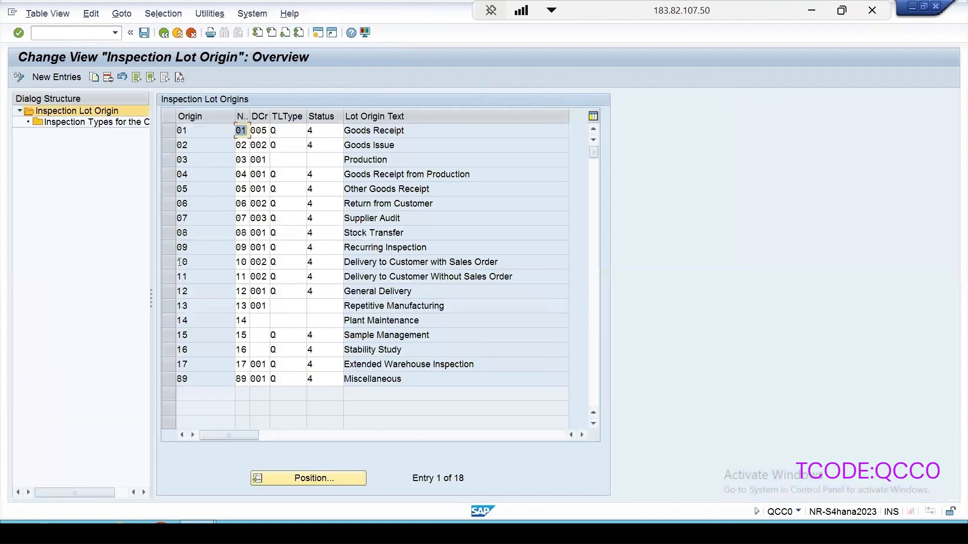
pyautogui.click(171, 218)
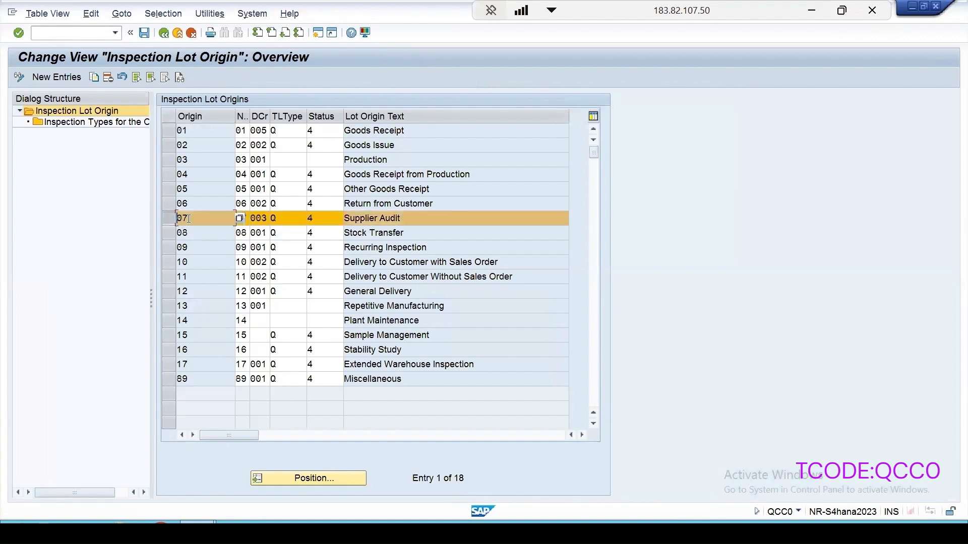
pyautogui.doubleClick(87, 123)
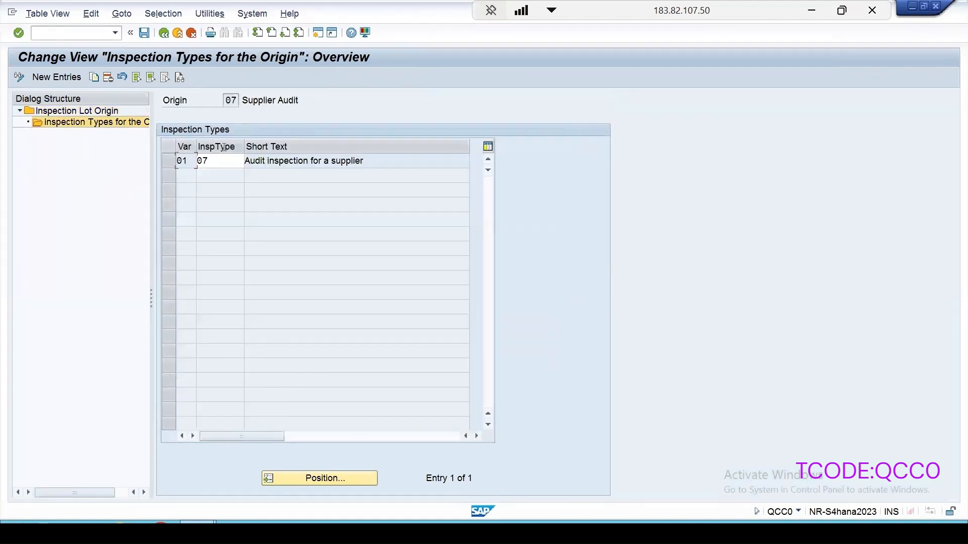
pyautogui.click(164, 33)
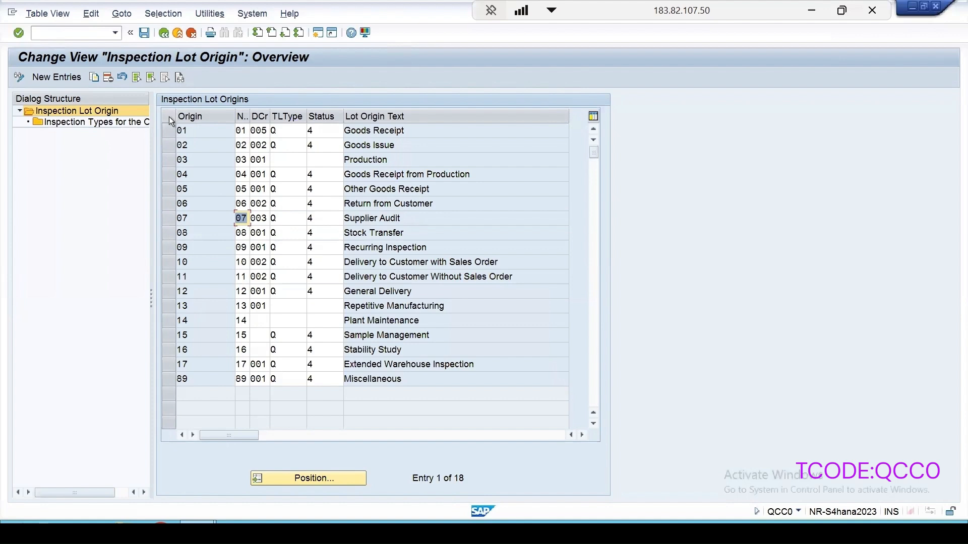
# - Check the inspection types assigned to inspection lot origin 01 Goods Receipt and return to the customizing structure
pyautogui.click(170, 132)
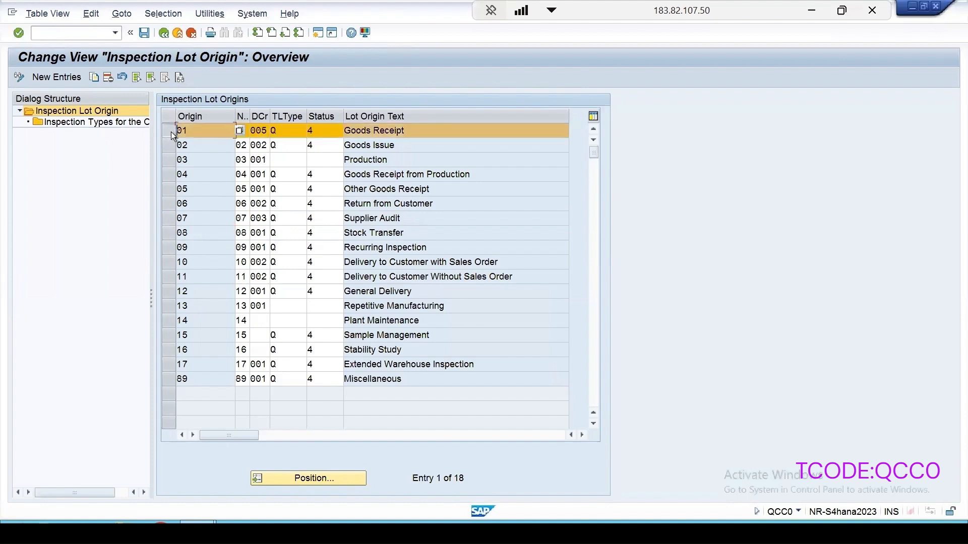
pyautogui.click(117, 123)
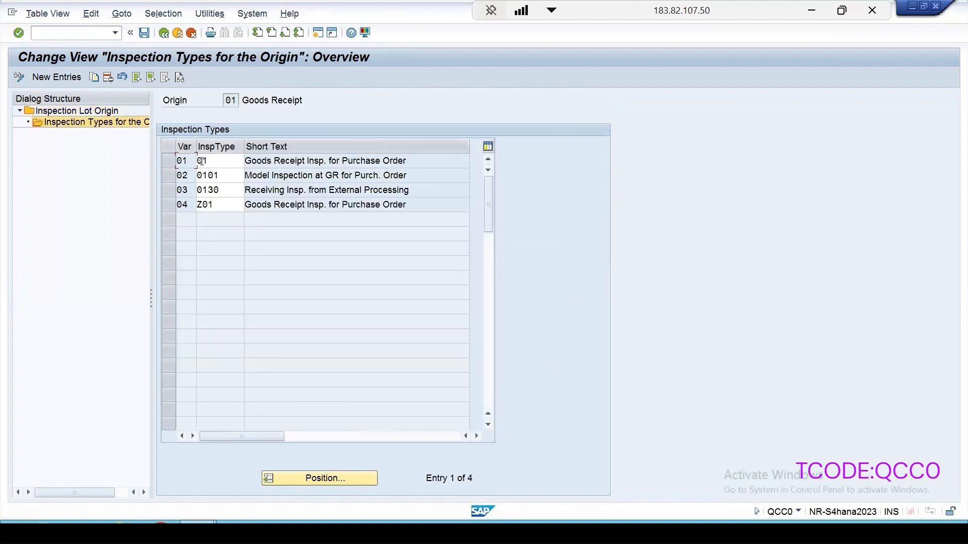
pyautogui.click(164, 33)
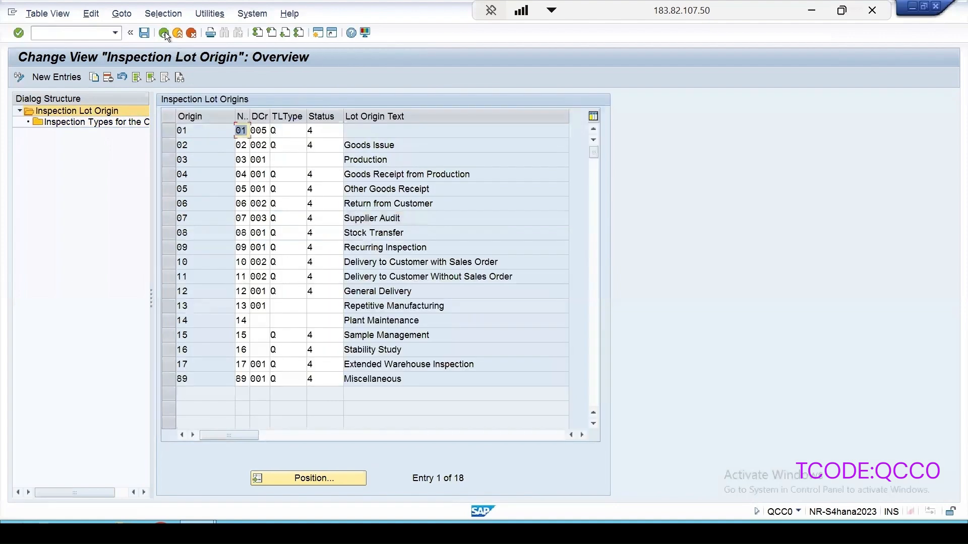
pyautogui.click(165, 33)
# - Open the selected sets for usage decisions in inspection lot completion customizing and go to the entries for plant 1000
pyautogui.click(34, 322)
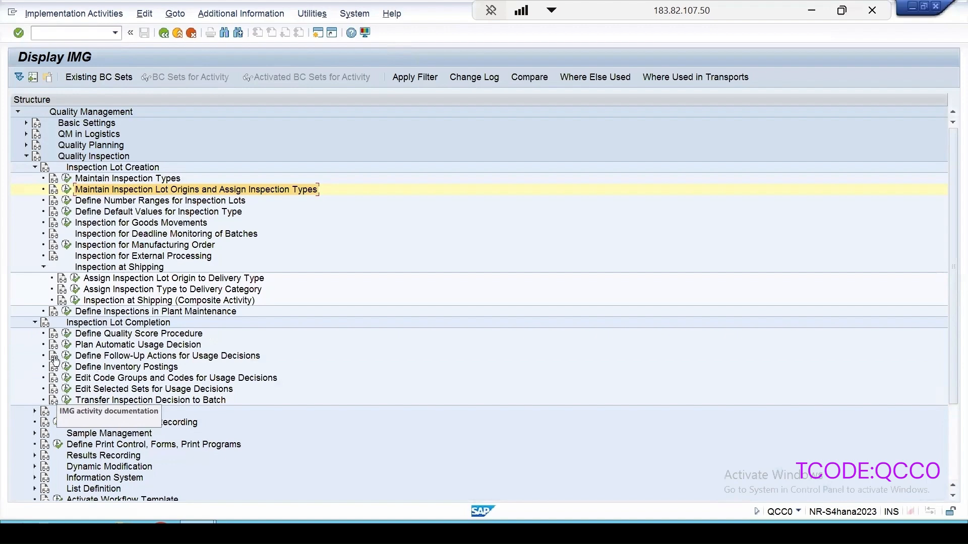
pyautogui.click(66, 389)
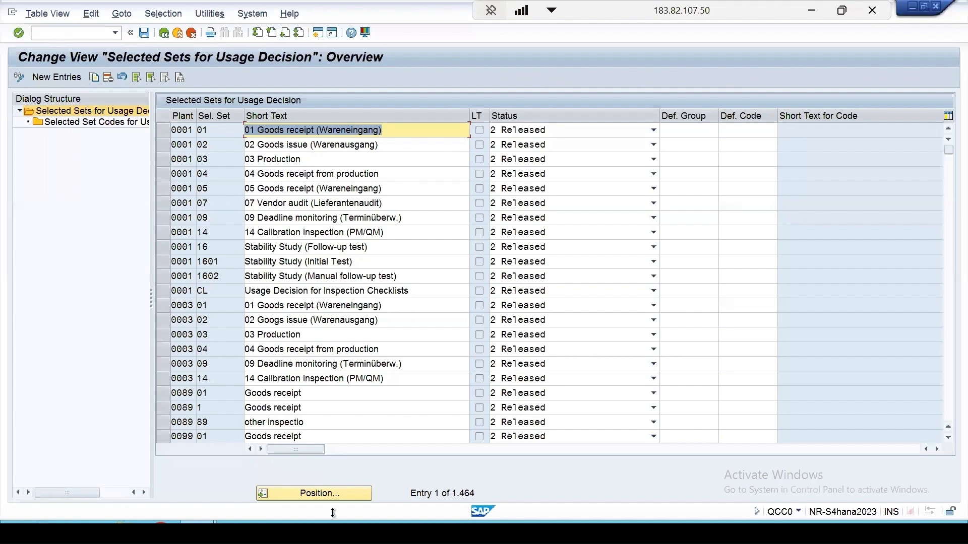
pyautogui.click(336, 495)
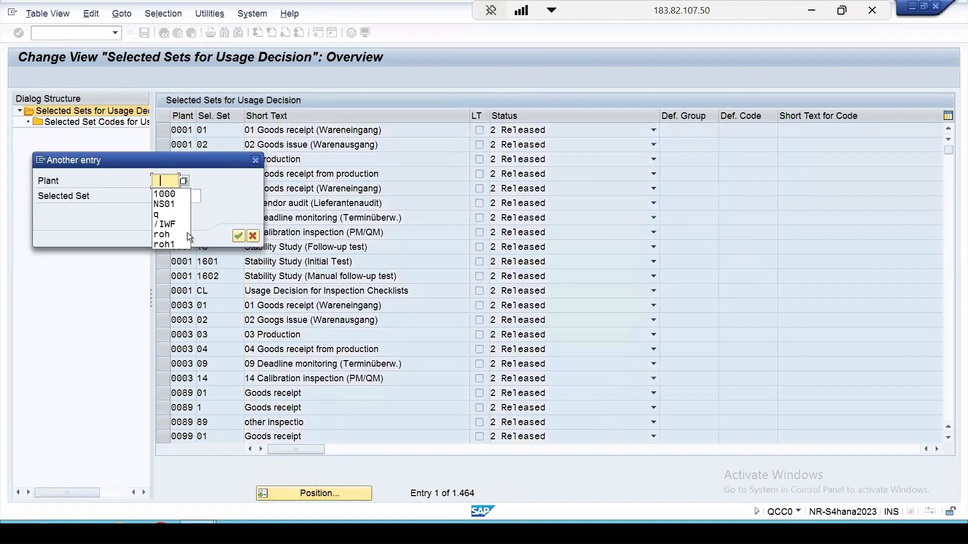
pyautogui.click(173, 196)
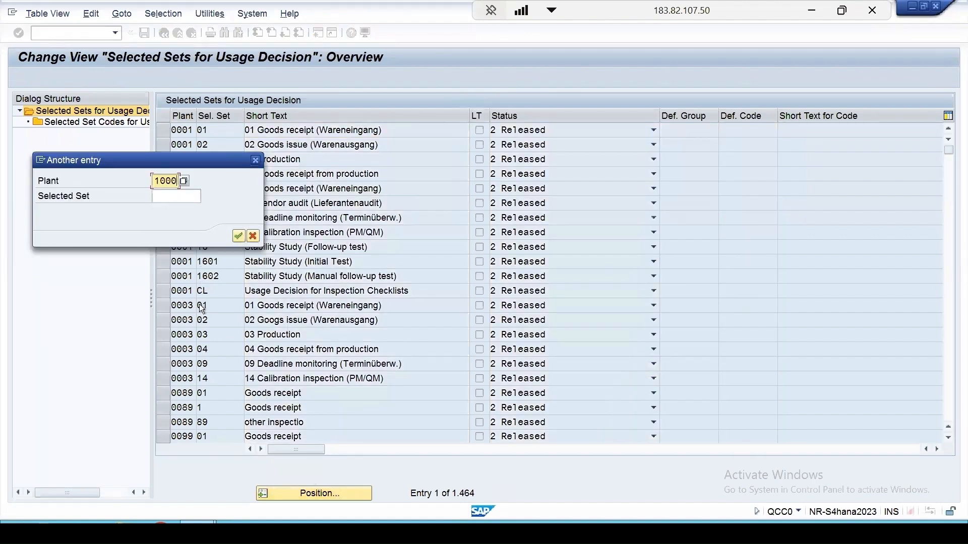
pyautogui.click(238, 235)
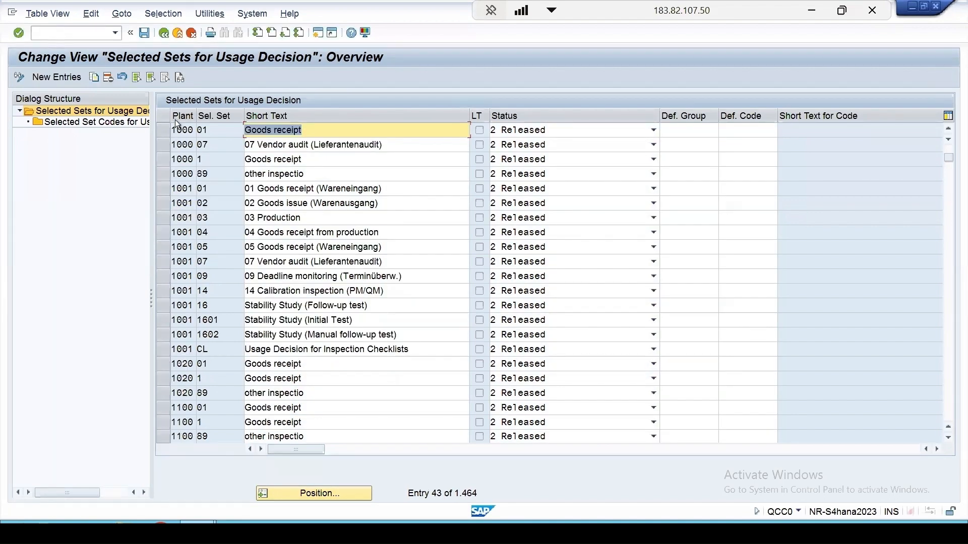
# - Review the usage decision codes of selected set 07 Vendor audit in plant 1000 and return to the selected sets
pyautogui.click(168, 146)
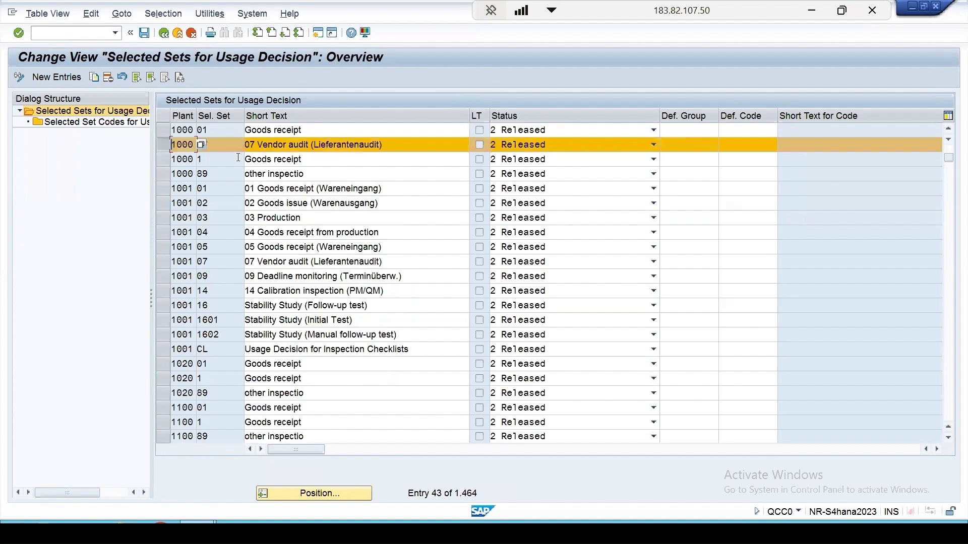
pyautogui.doubleClick(138, 122)
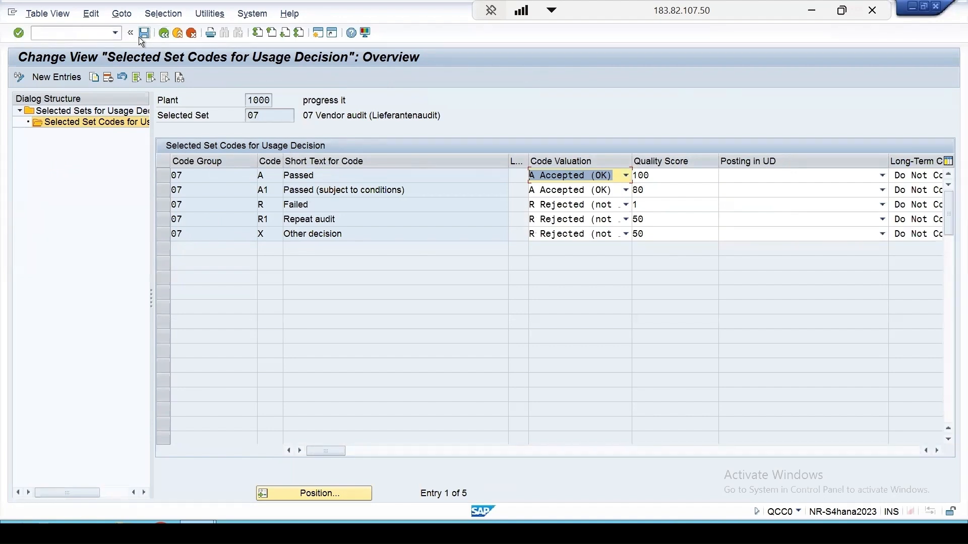
pyautogui.click(165, 33)
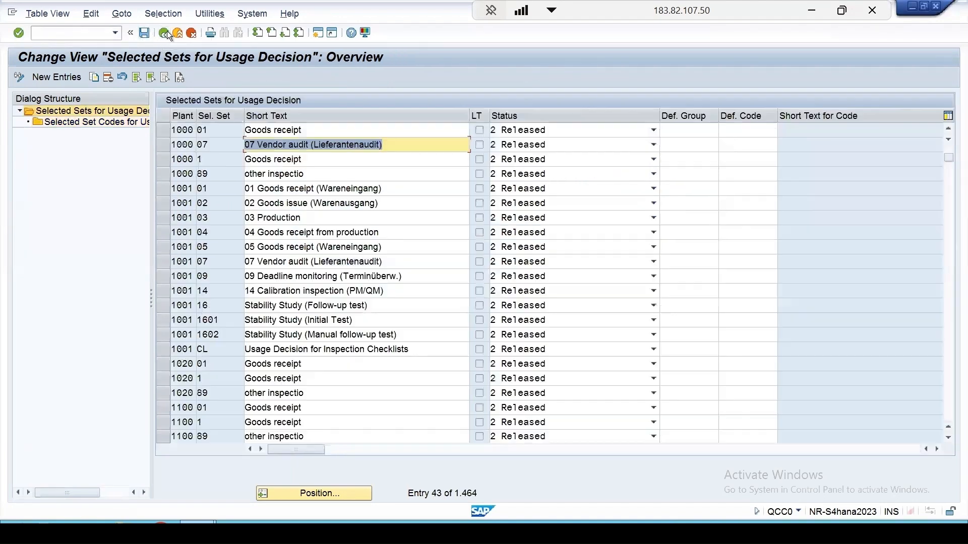
# - Open the existing inspection plan of material 101 in plant 1000 for change with transaction QP02
pyautogui.click(61, 34)
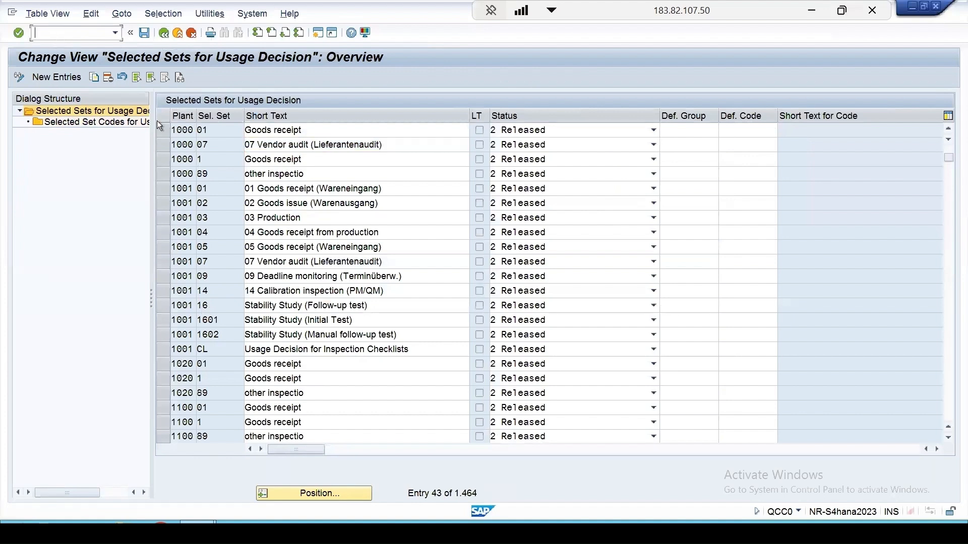
pyautogui.write('/nqp0')
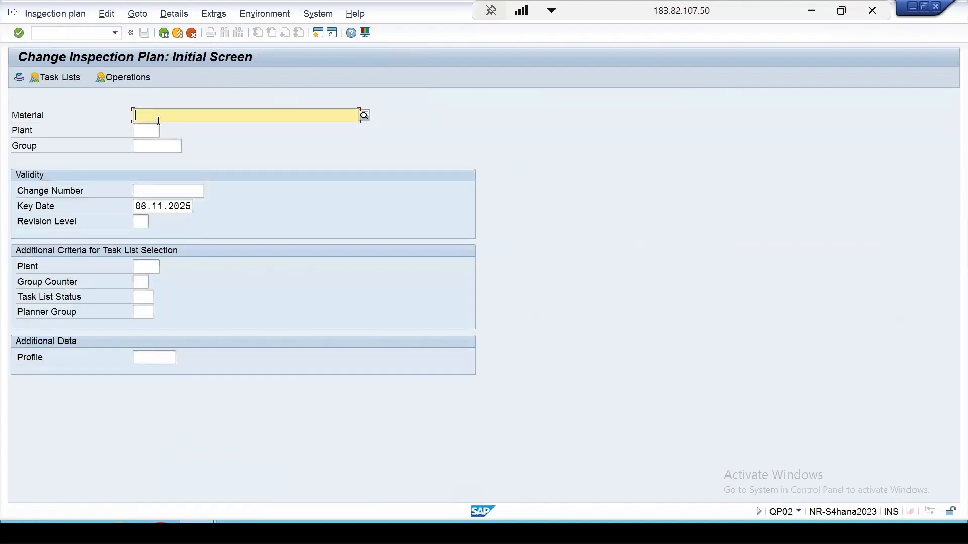
pyautogui.write('101')
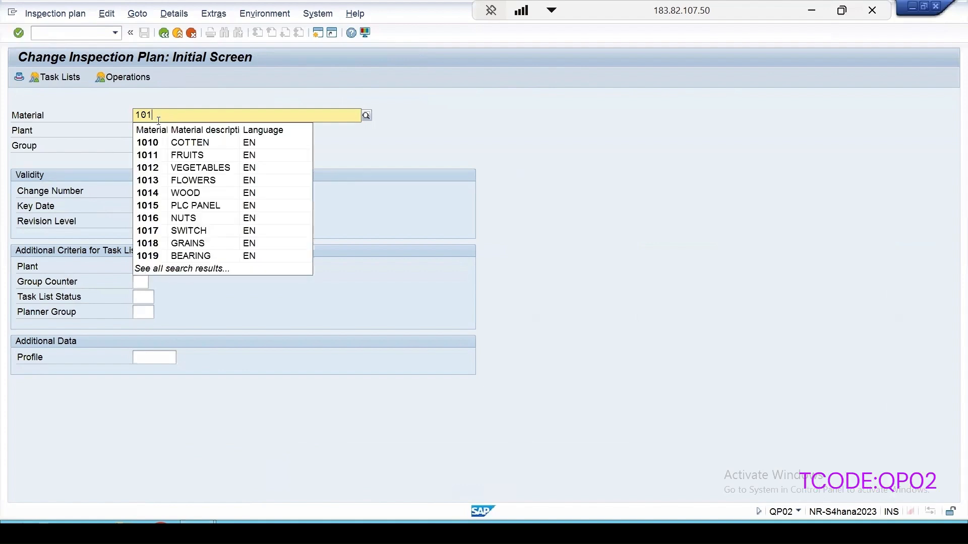
pyautogui.press('Tab')
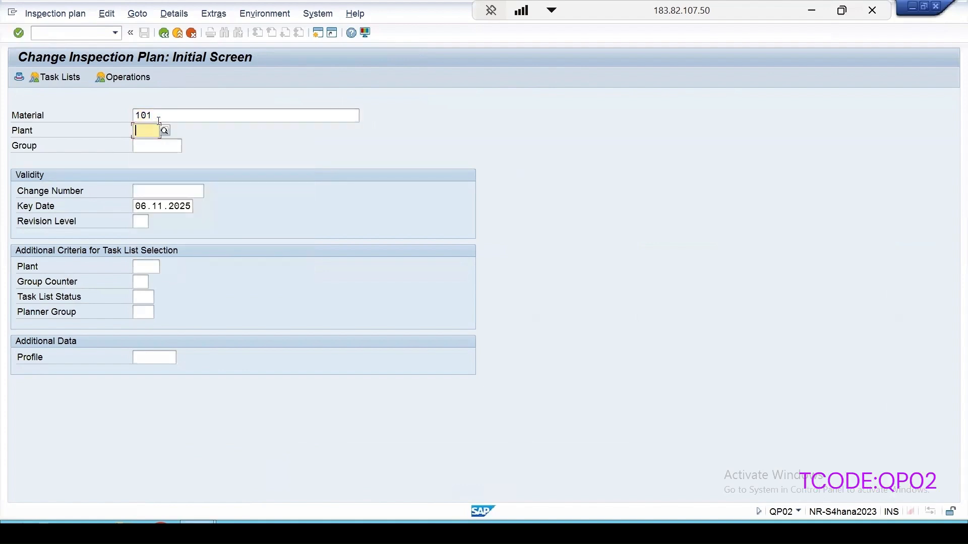
pyautogui.write('1000')
pyautogui.press('Tab')
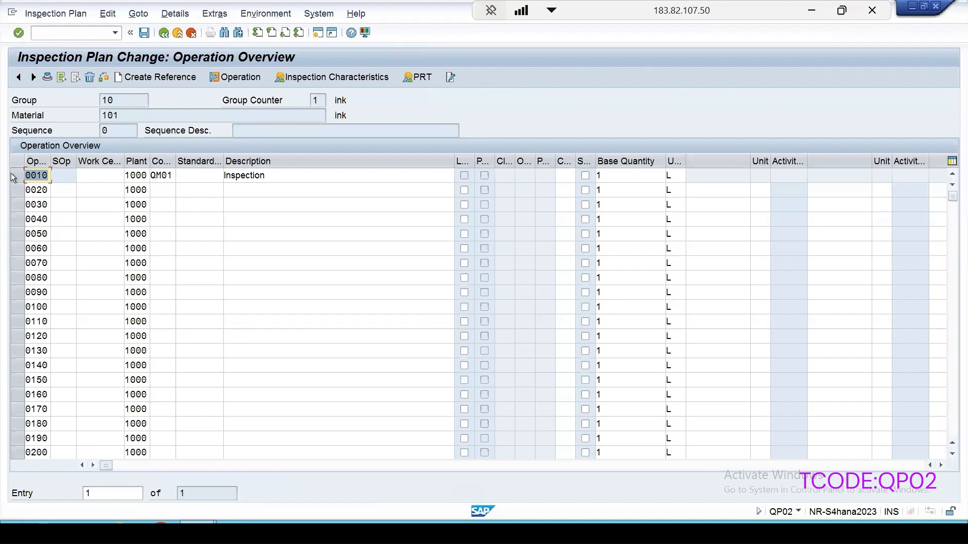
# - Check the plan header behind operation 0010 for its usage and status, and return to the initial screen
pyautogui.click(16, 177)
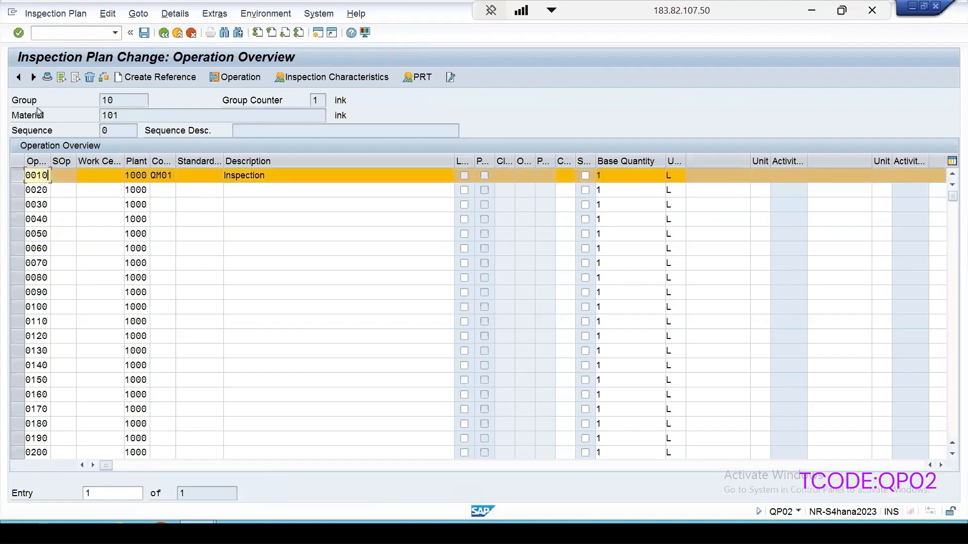
pyautogui.click(49, 77)
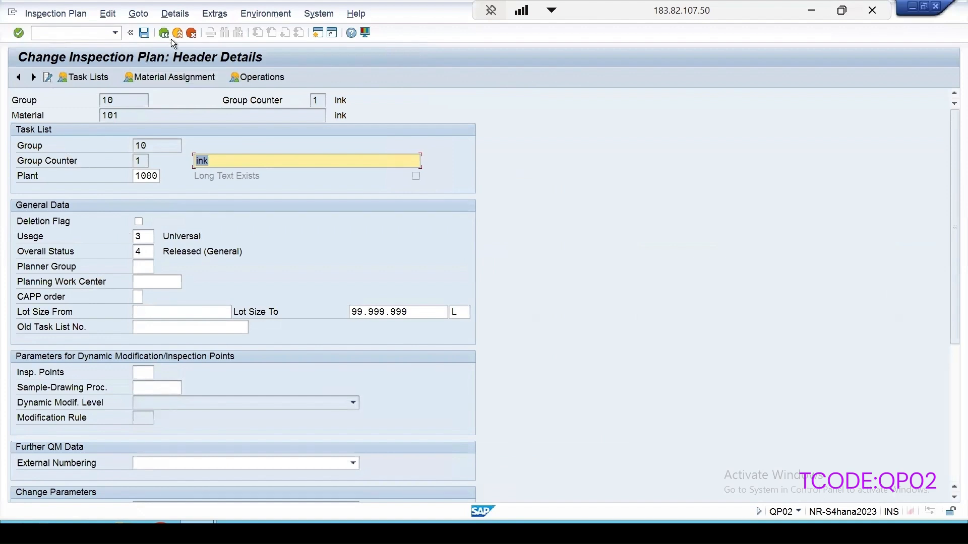
pyautogui.click(164, 33)
pyautogui.click(164, 33)
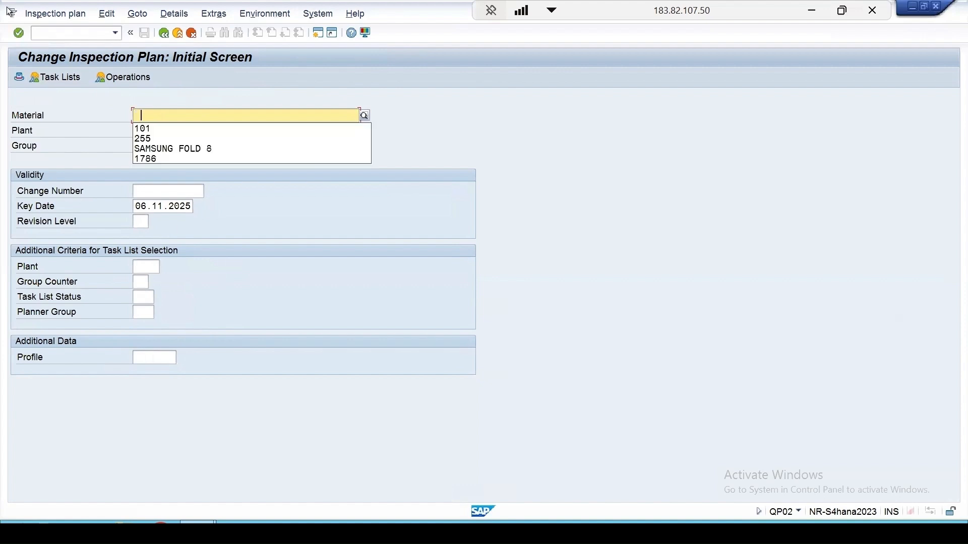
# - Start a new inspection plan for material 101 in plant 1000 with transaction QP01 and open its header details
pyautogui.click(51, 34)
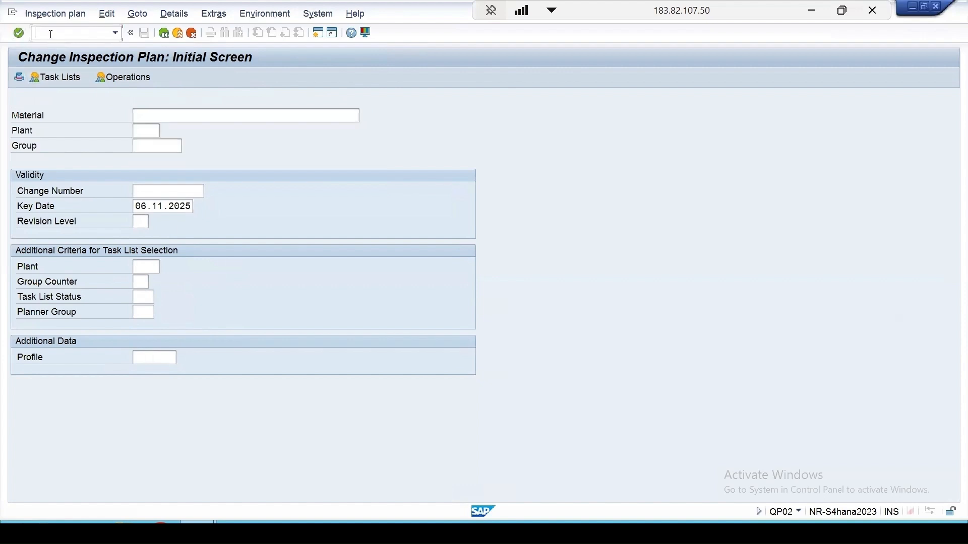
pyautogui.write('/nqp01')
pyautogui.press('Return')
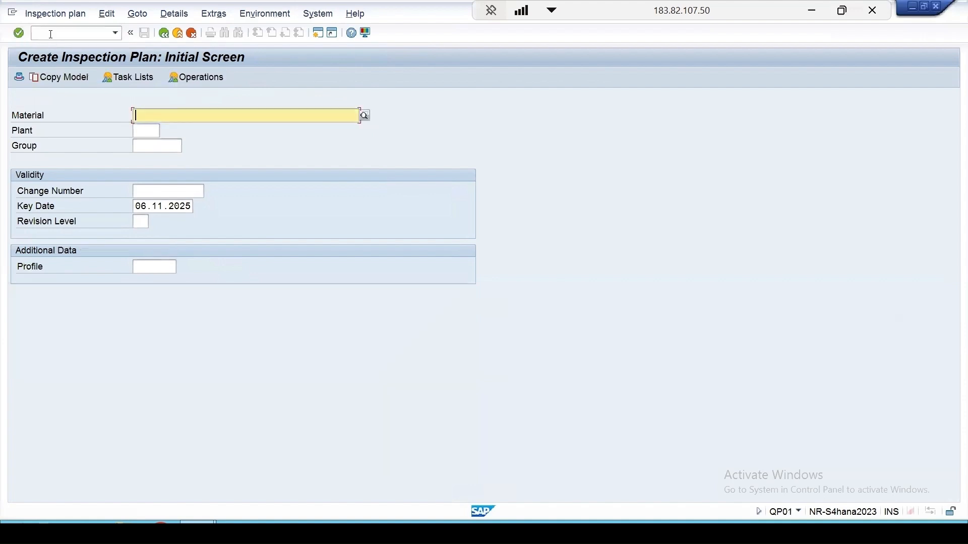
pyautogui.write('101')
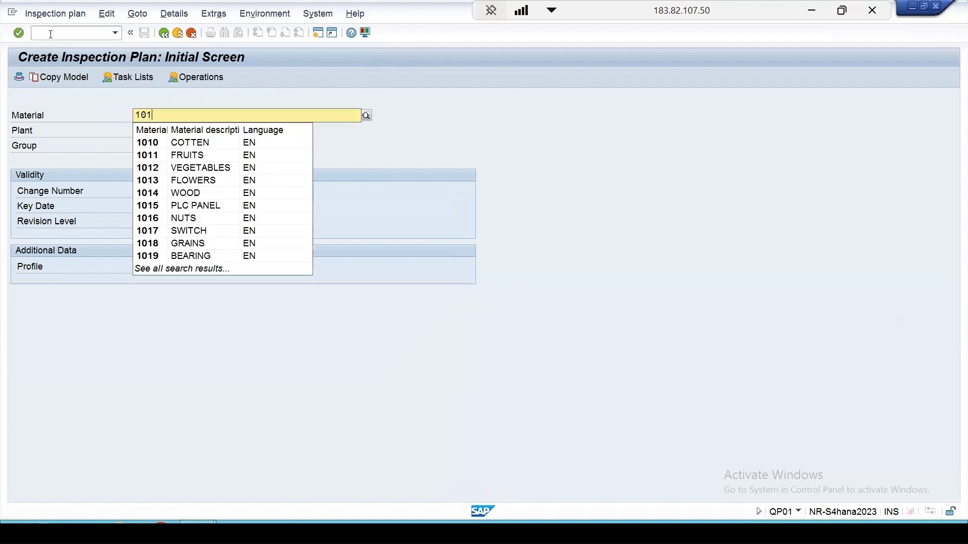
pyautogui.click(142, 131)
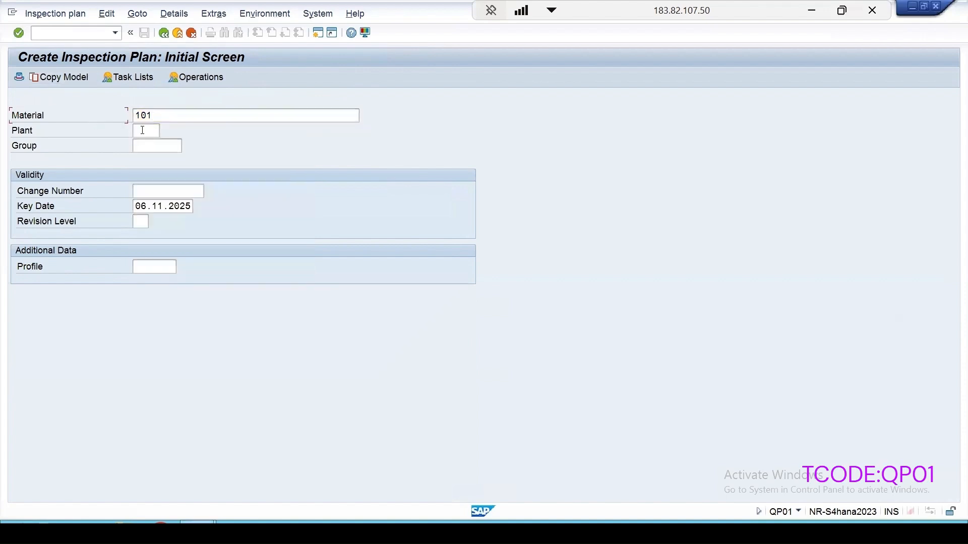
pyautogui.write('1')
pyautogui.click(152, 140)
pyautogui.press('Return')
pyautogui.click(111, 78)
# - Set the plan's usage to 5 and overall status to 4, and go to its operations
pyautogui.click(146, 237)
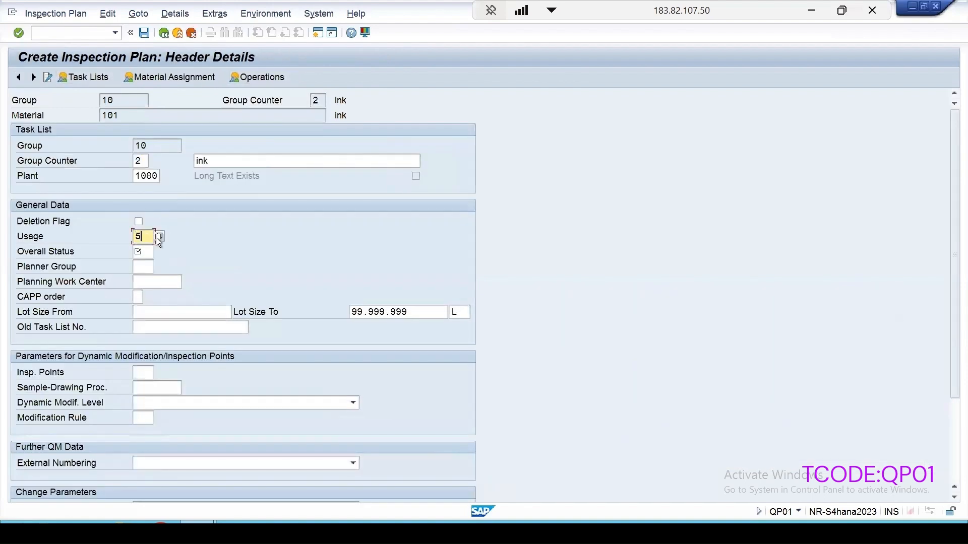
pyautogui.click(146, 252)
pyautogui.write('4')
pyautogui.click(257, 77)
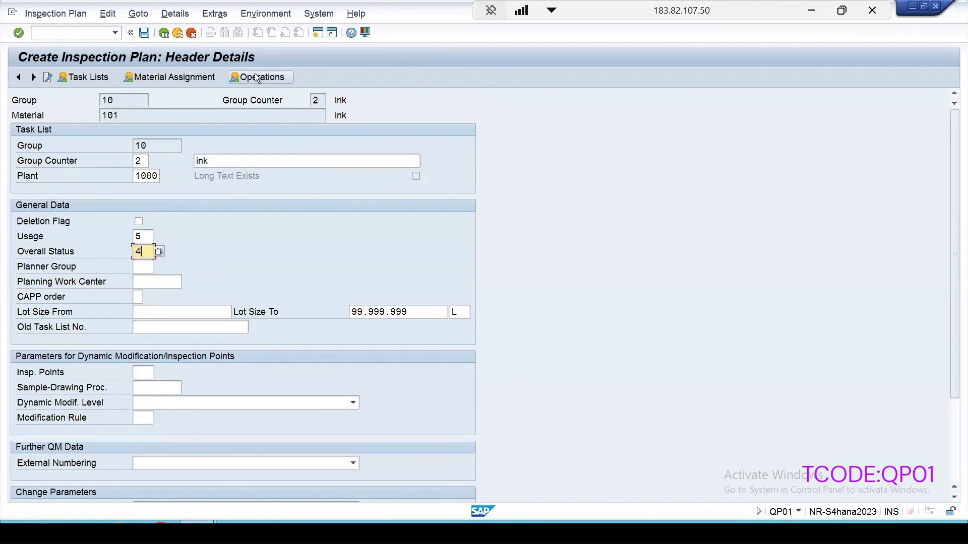
# - Define operation 0010 with control key QM01 and the description Inspection
pyautogui.click(161, 174)
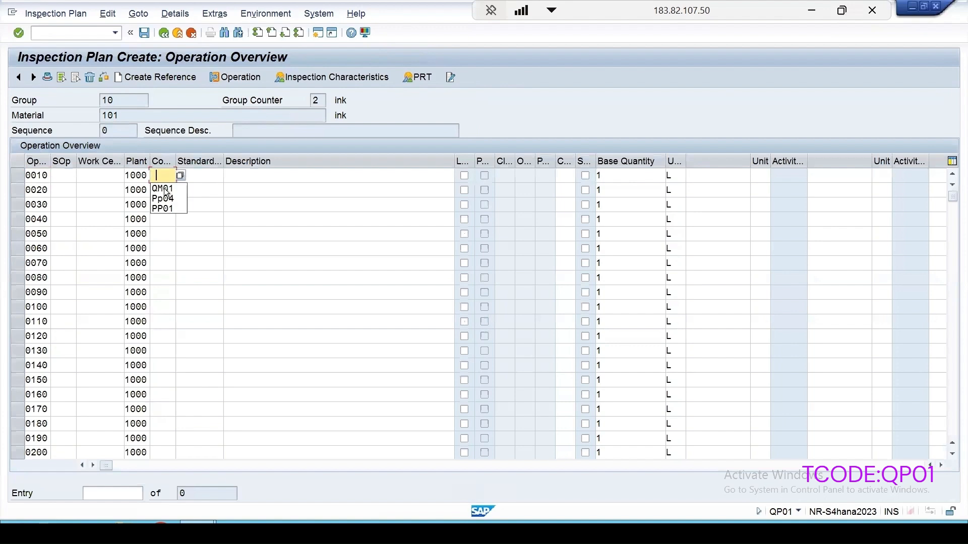
pyautogui.click(169, 190)
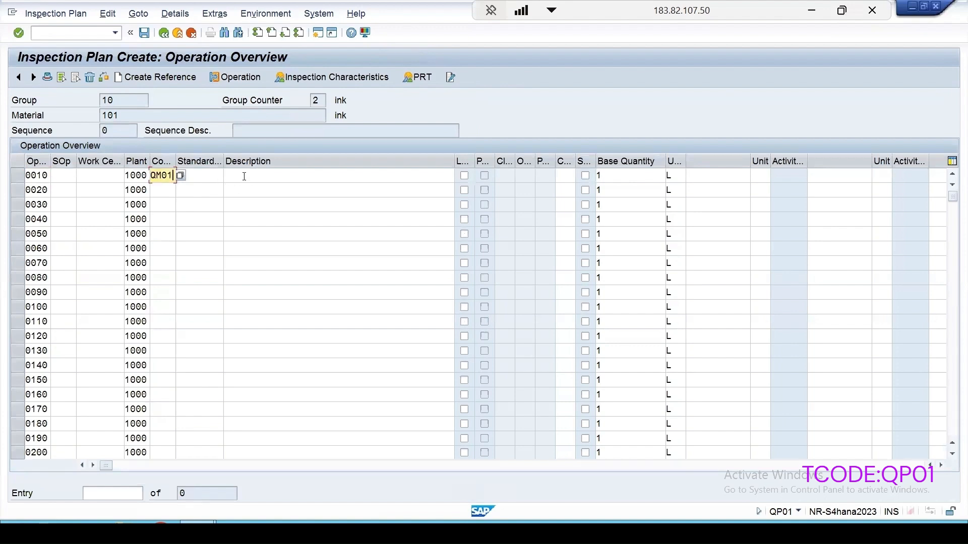
pyautogui.click(238, 176)
pyautogui.write('I')
pyautogui.click(247, 191)
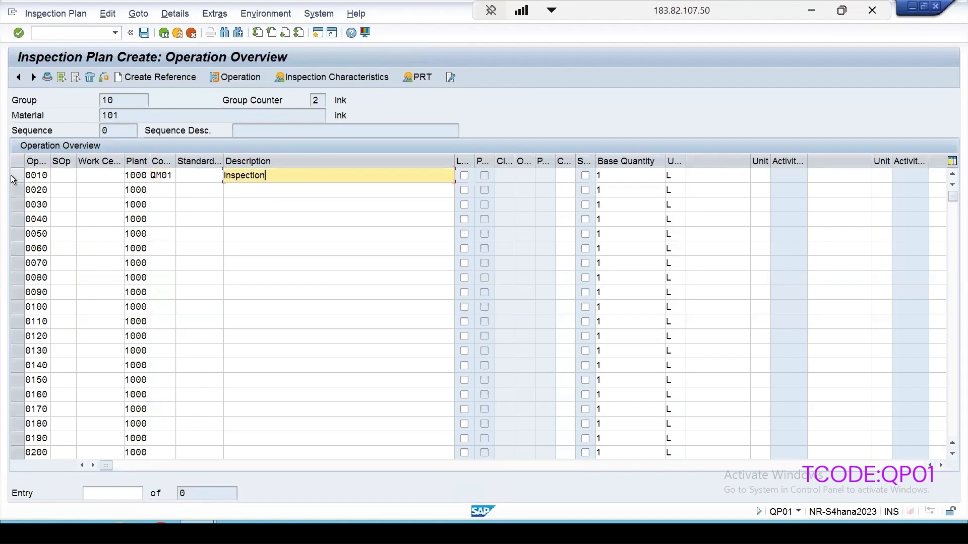
# - Assign master inspection characteristic DOCCHEC as characteristic 10 of operation 0010
pyautogui.click(16, 176)
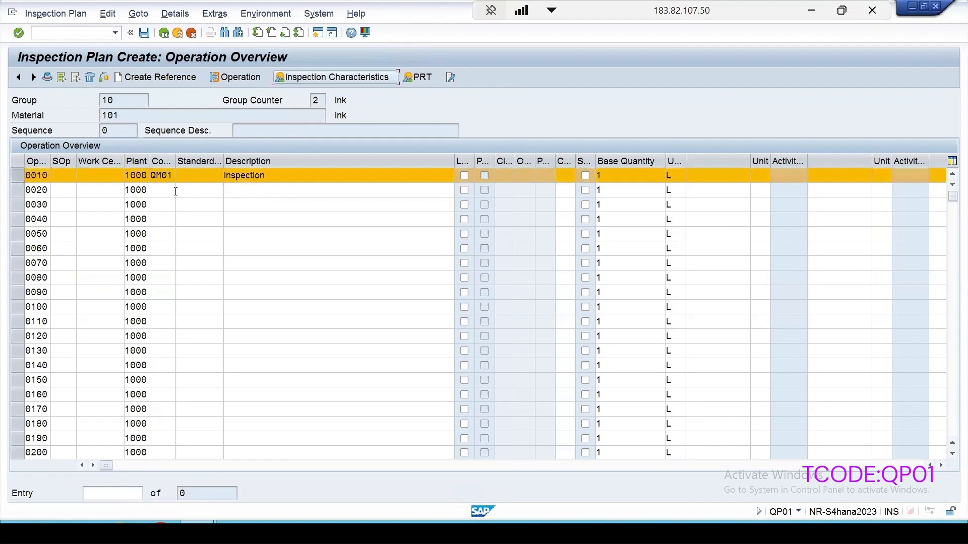
pyautogui.click(156, 186)
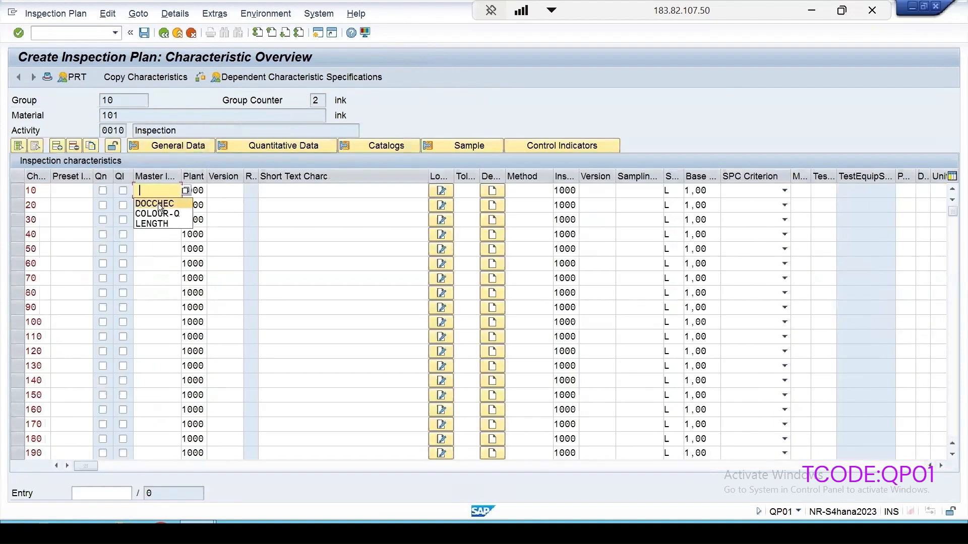
pyautogui.click(154, 203)
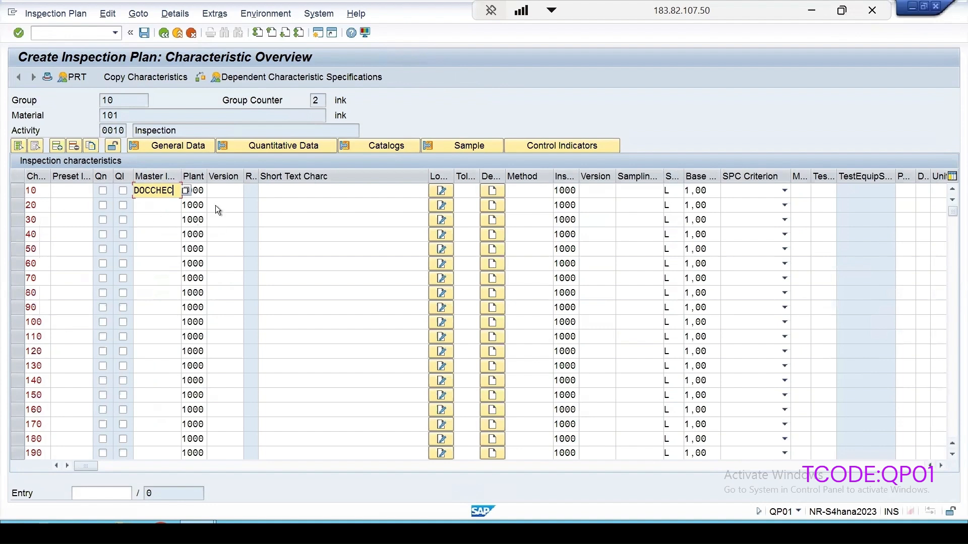
pyautogui.press('Return')
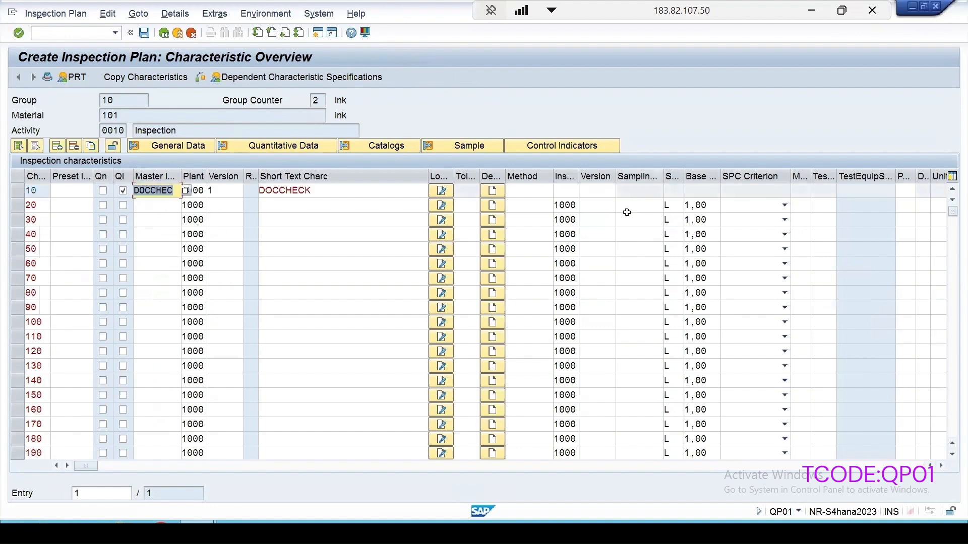
# - Review both sets of control indicators for the DOCCHECK characteristic and accept them as they are
pyautogui.click(17, 190)
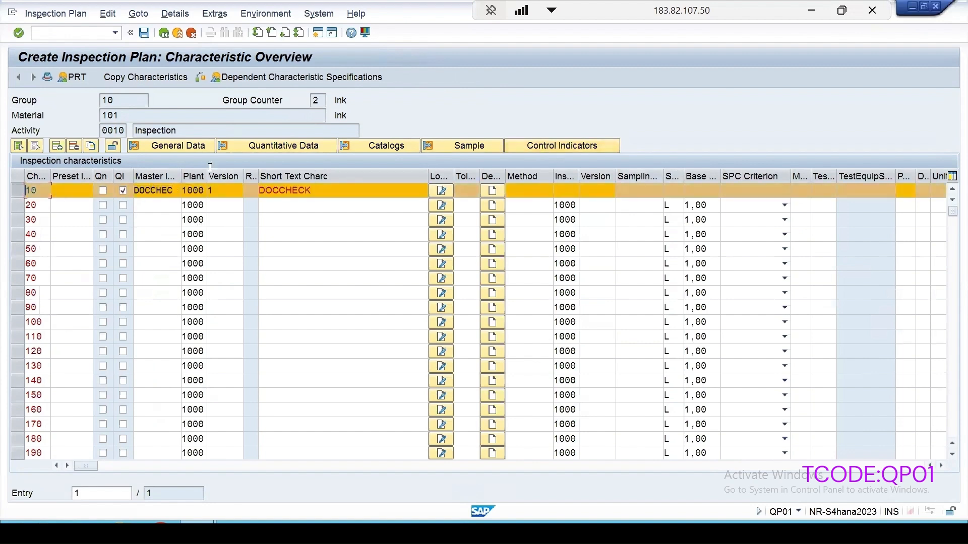
pyautogui.click(561, 146)
pyautogui.moveTo(253, 120); pyautogui.dragTo(529, 112)
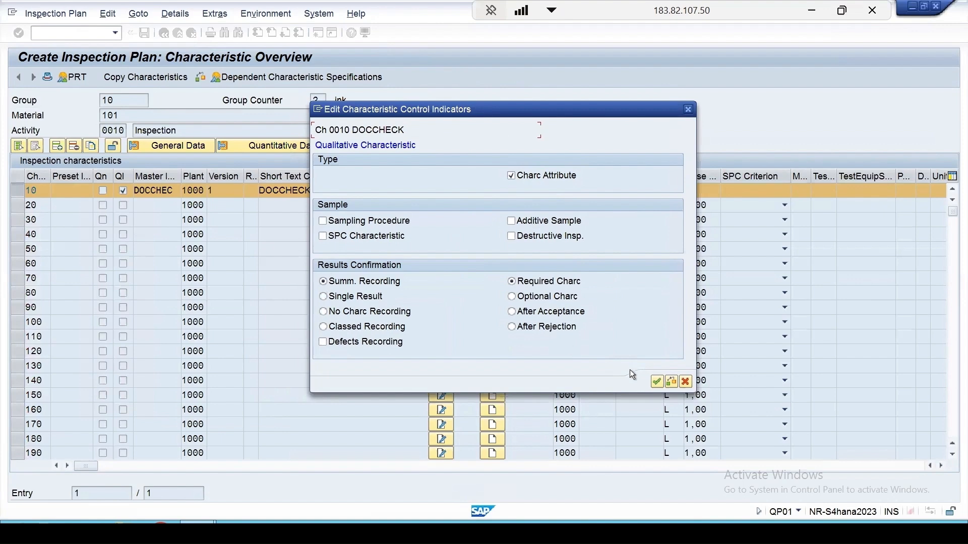
pyautogui.click(658, 379)
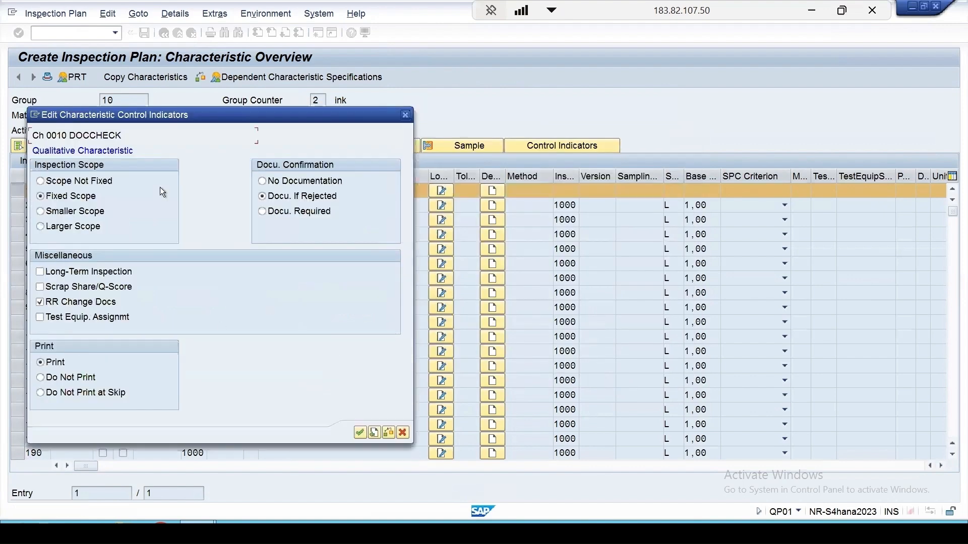
pyautogui.moveTo(375, 121); pyautogui.dragTo(668, 85)
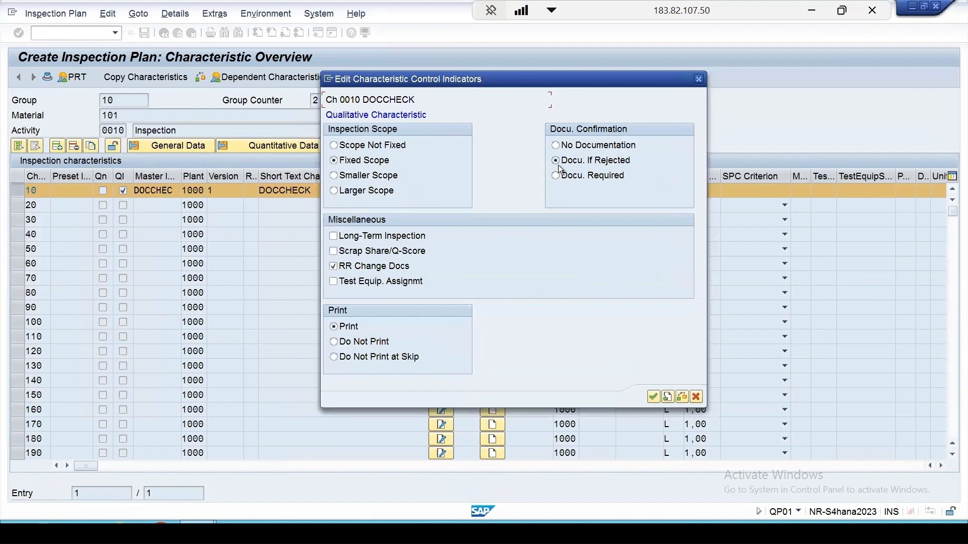
pyautogui.click(654, 396)
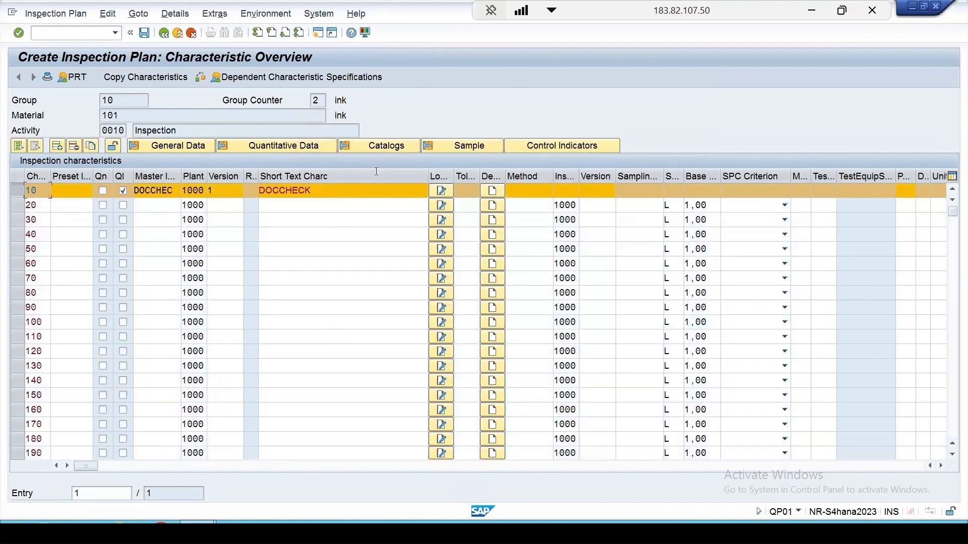
# - Check the attribute codes in the catalog assigned to the DOCCHECK characteristic and save the inspection plan
pyautogui.click(382, 146)
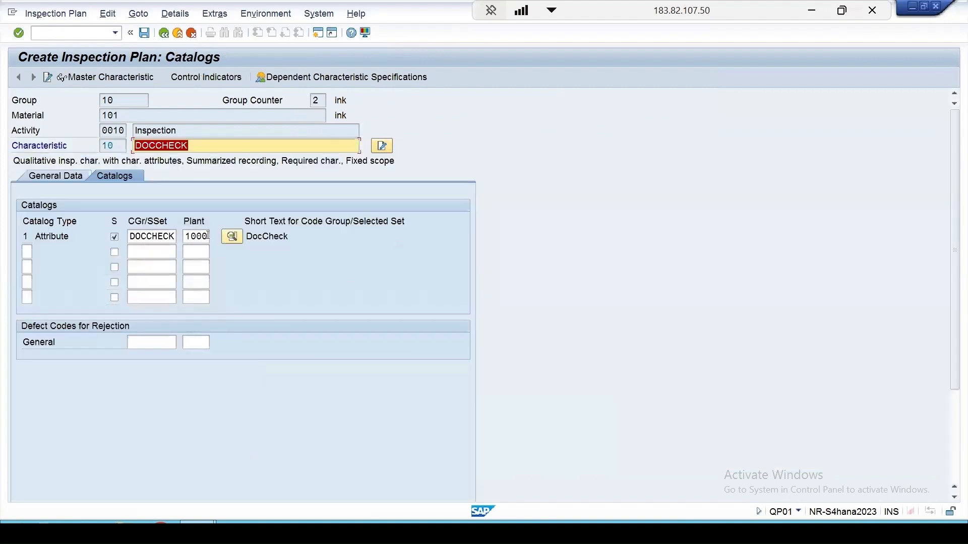
pyautogui.click(231, 235)
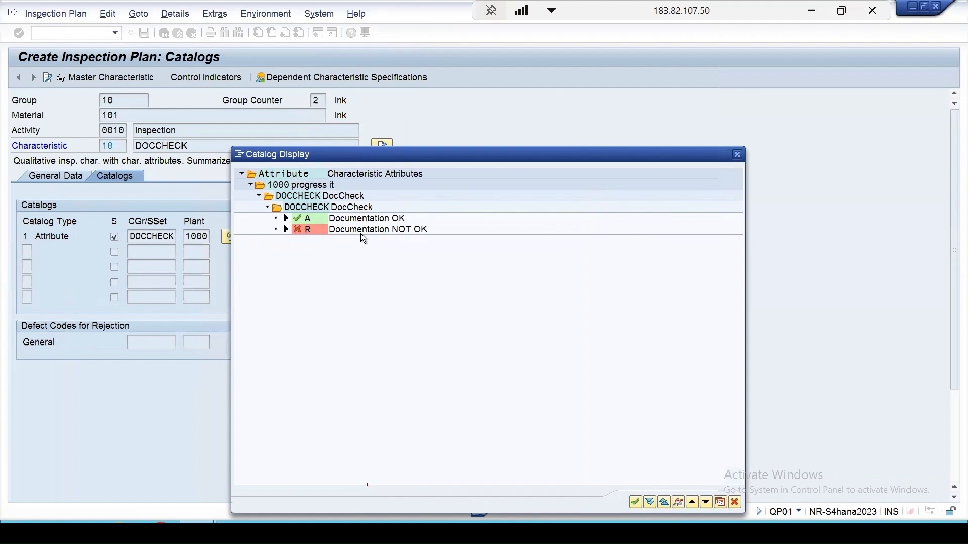
pyautogui.click(631, 500)
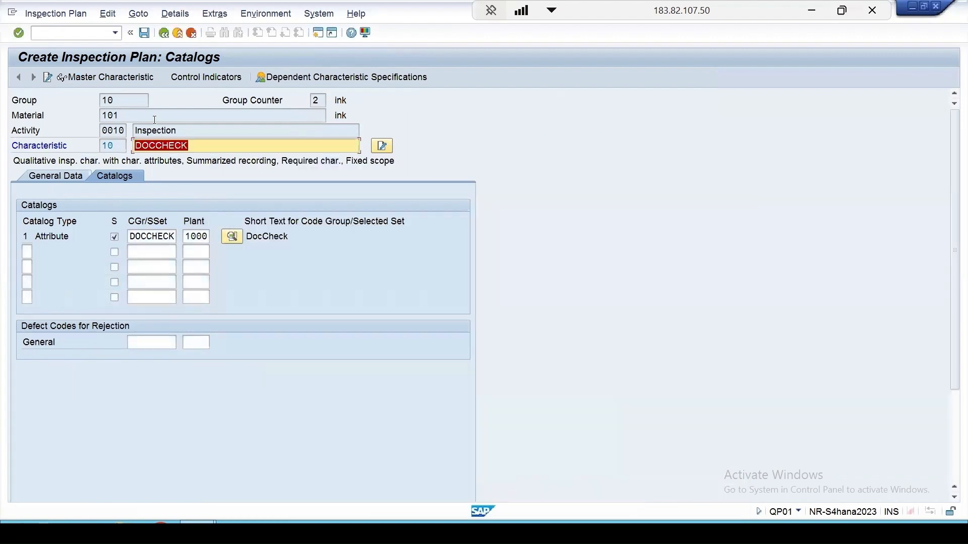
pyautogui.click(164, 32)
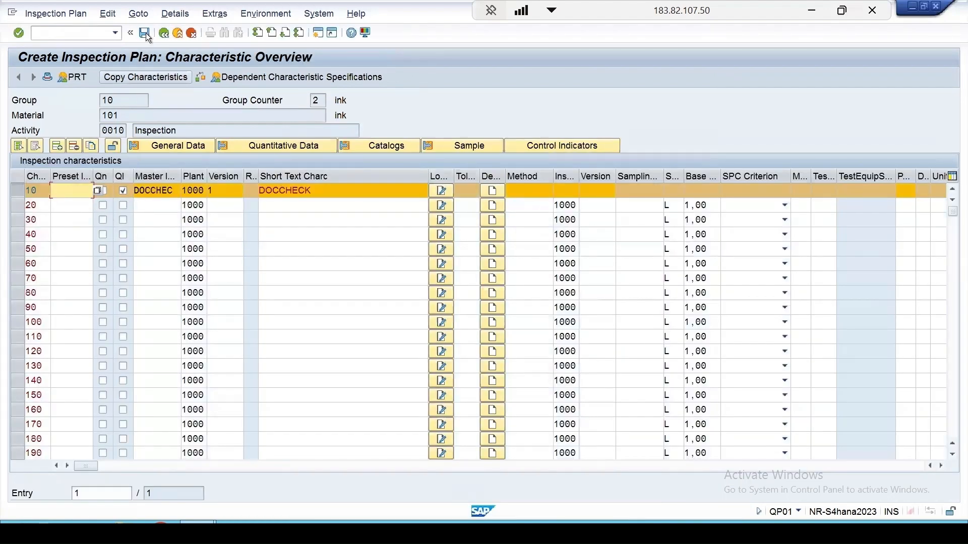
pyautogui.click(145, 34)
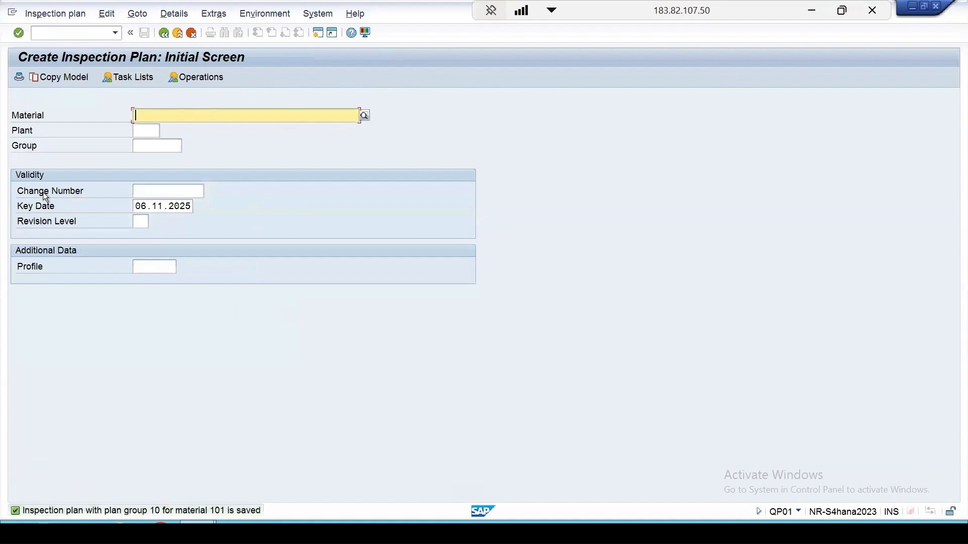
# - Start a manual inspection lot in transaction QA01 for material 101, plant 1000, with lot origin 07 Supplier Audit
pyautogui.click(63, 34)
pyautogui.write('/n')
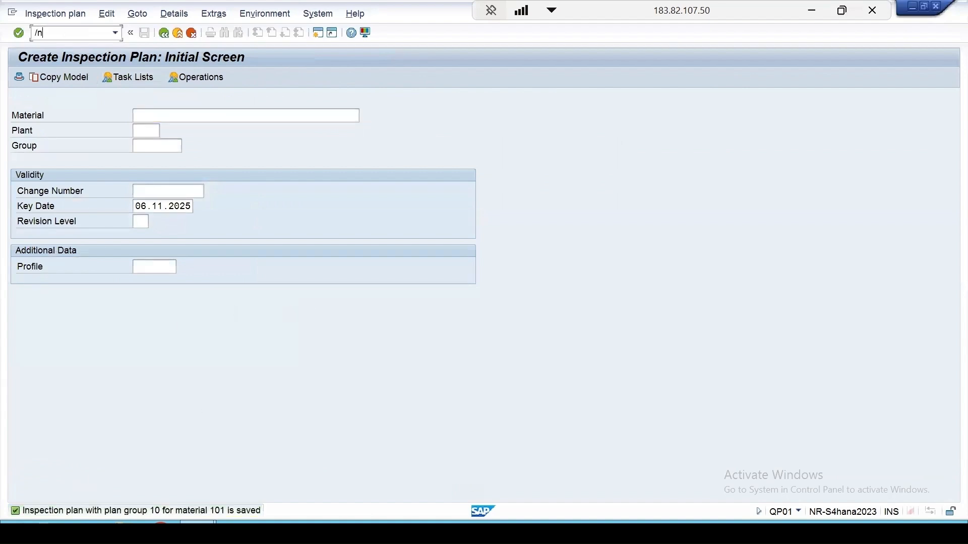
pyautogui.write('qa01')
pyautogui.press('Return')
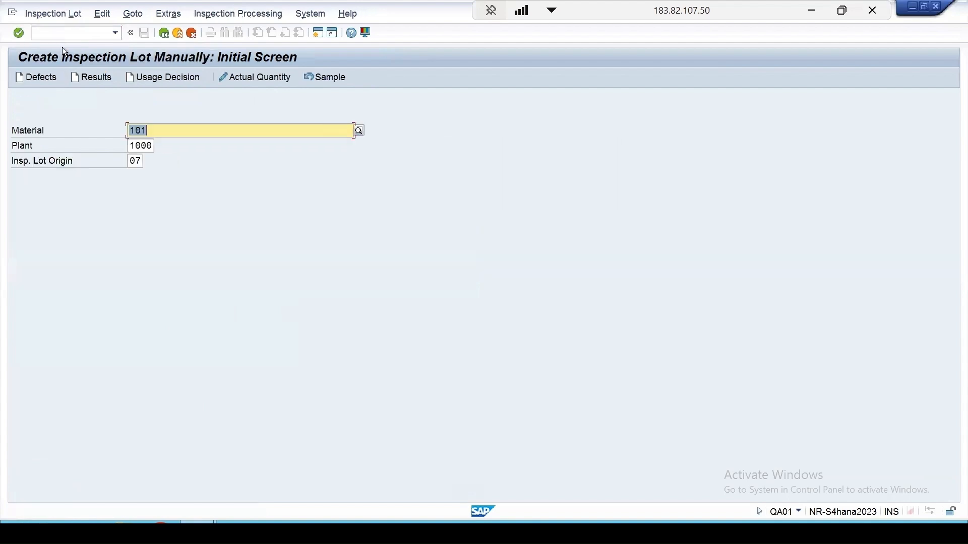
pyautogui.click(143, 163)
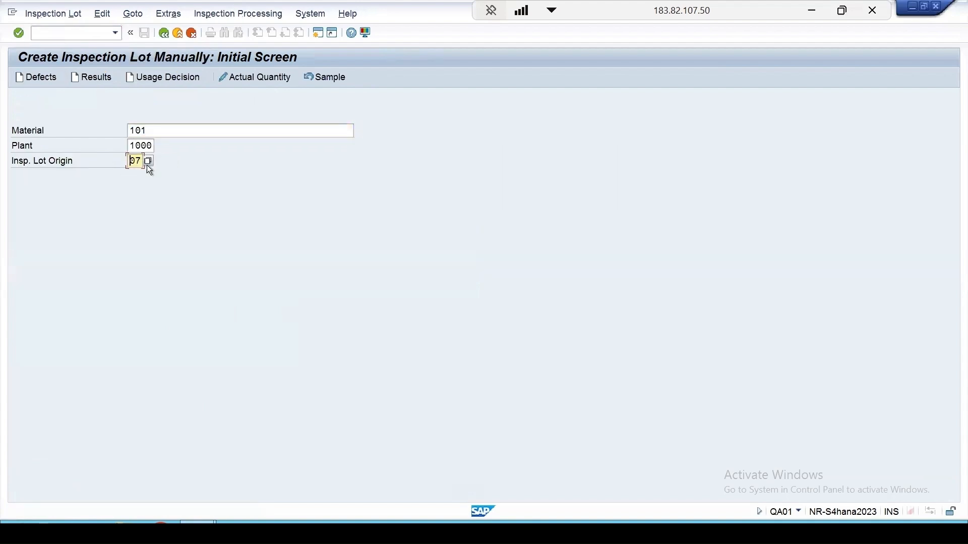
pyautogui.click(148, 161)
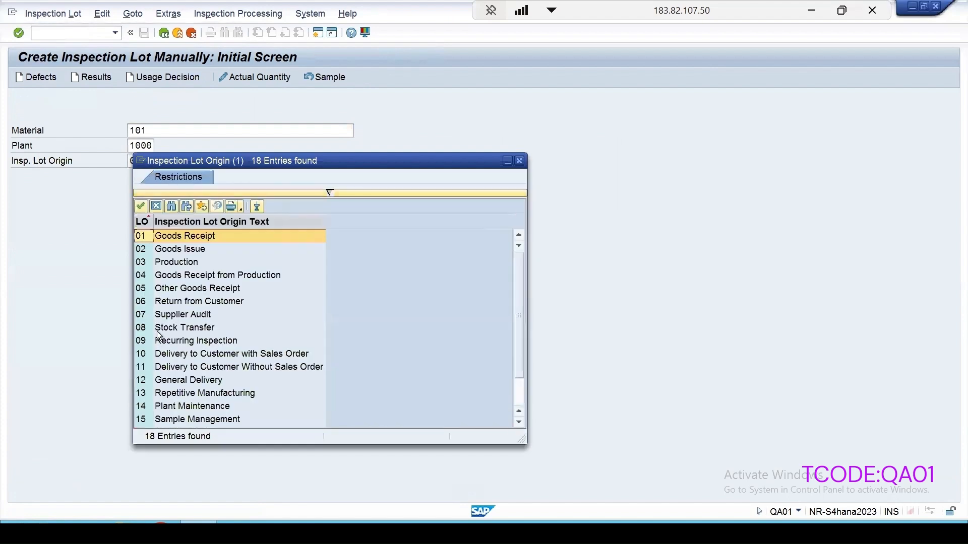
pyautogui.moveTo(267, 162); pyautogui.dragTo(474, 110)
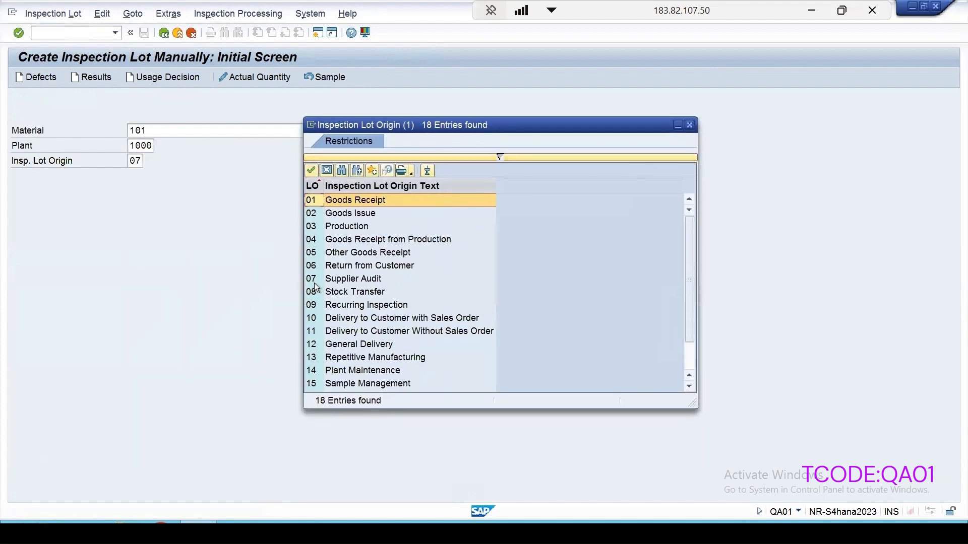
pyautogui.doubleClick(343, 282)
pyautogui.press('Return')
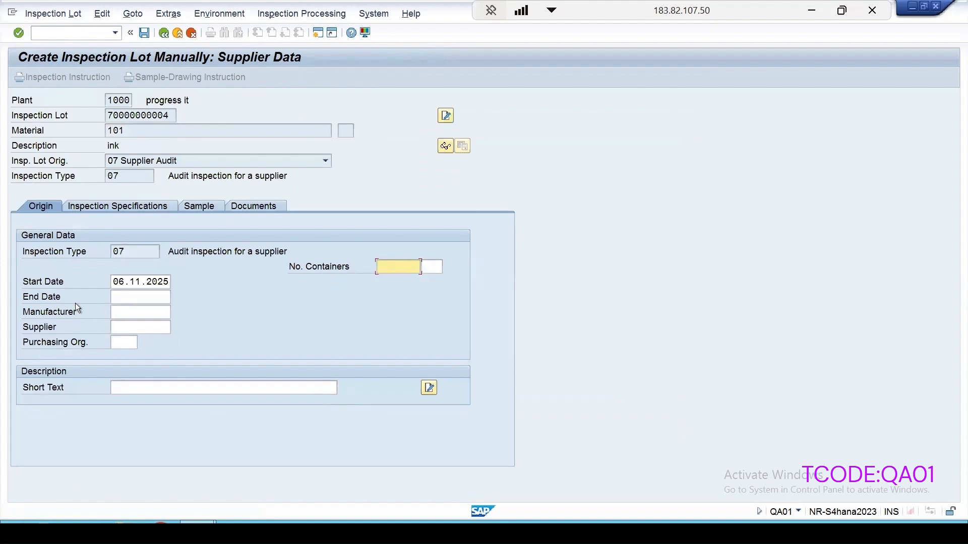
# - Enter the supplier number in the lot's origin data and confirm it to have the inspection plan assigned
pyautogui.click(124, 328)
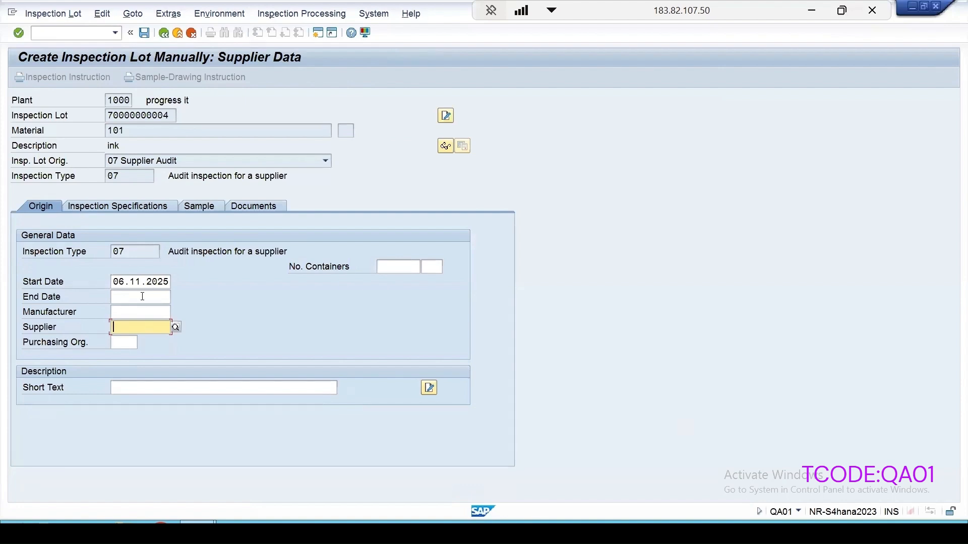
pyautogui.write('1')
pyautogui.click(126, 340)
pyautogui.press('Return')
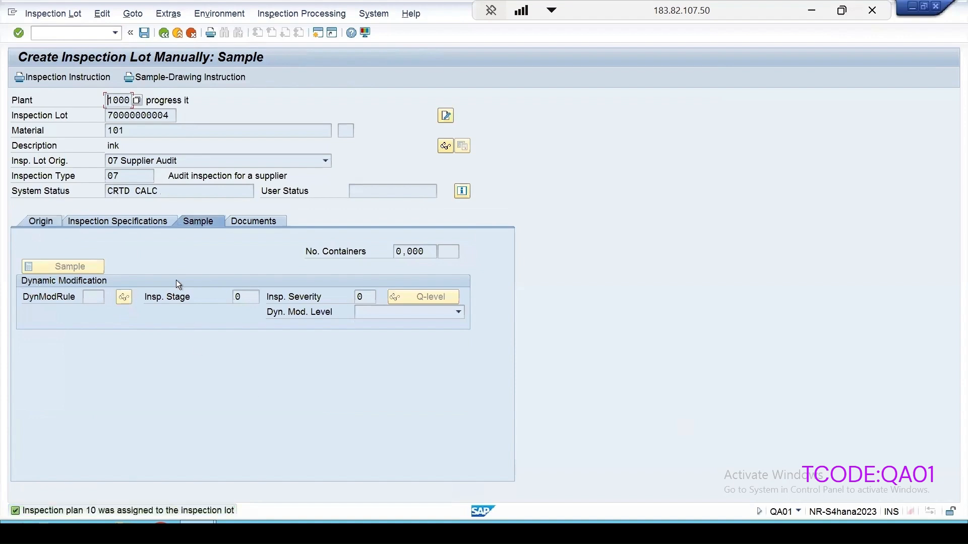
# - Review the lot's inspection specifications and sample data, and save the inspection lot
pyautogui.click(120, 223)
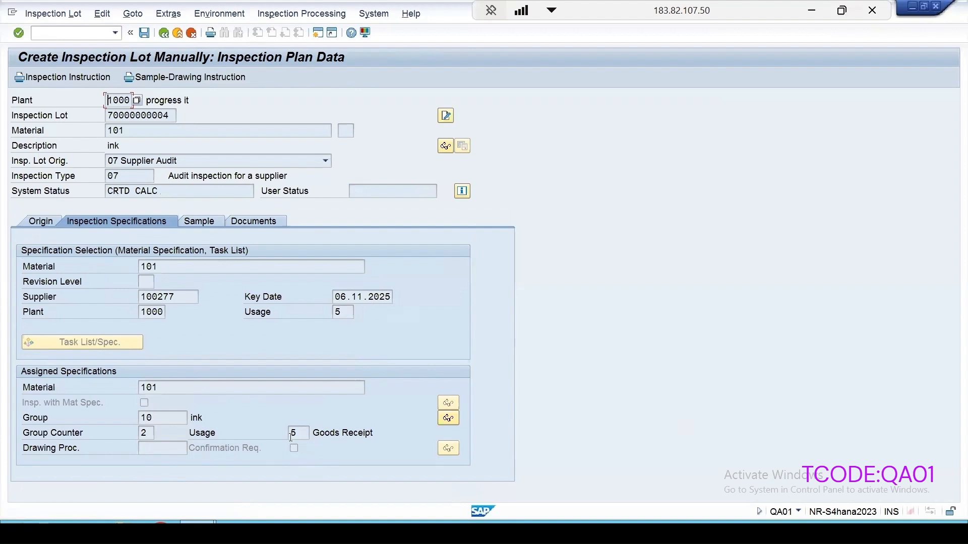
pyautogui.click(197, 223)
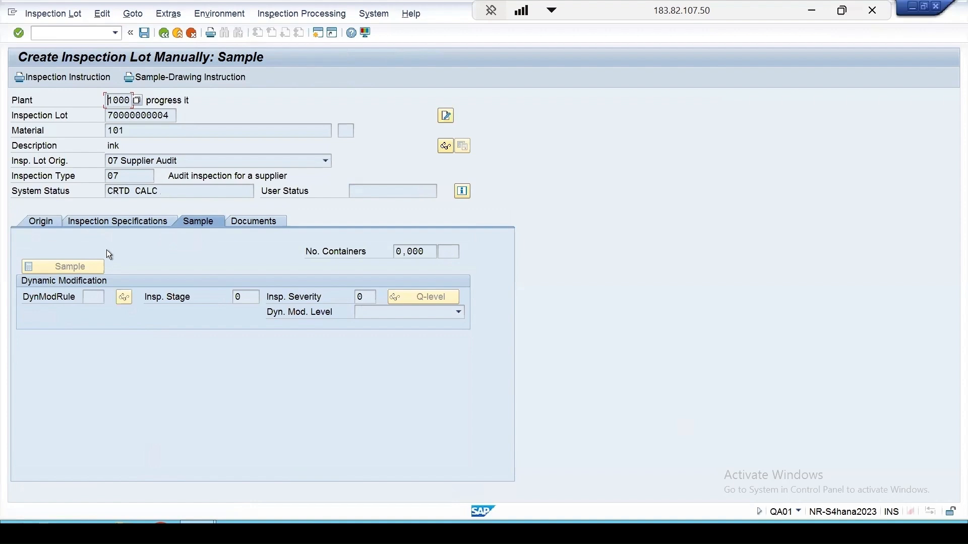
pyautogui.click(144, 33)
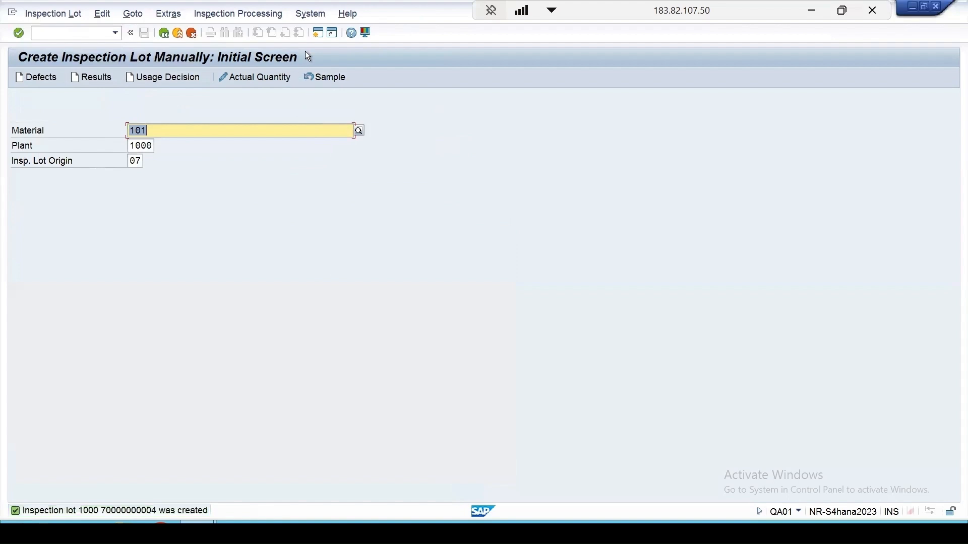
# - In a new session, run transaction QA32 to list plant 1000's inspection lots without a usage decision
pyautogui.click(318, 34)
pyautogui.write('q')
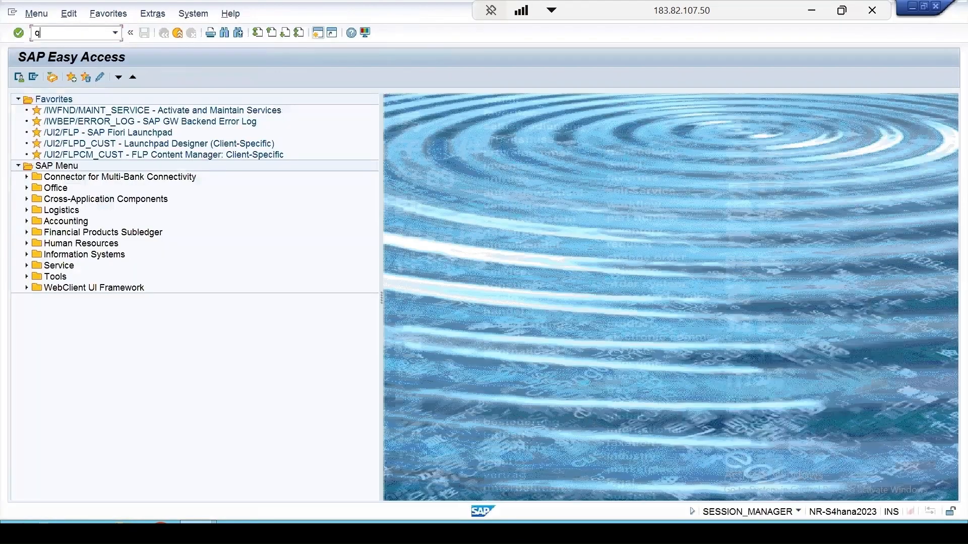
pyautogui.write('a32')
pyautogui.press('Return')
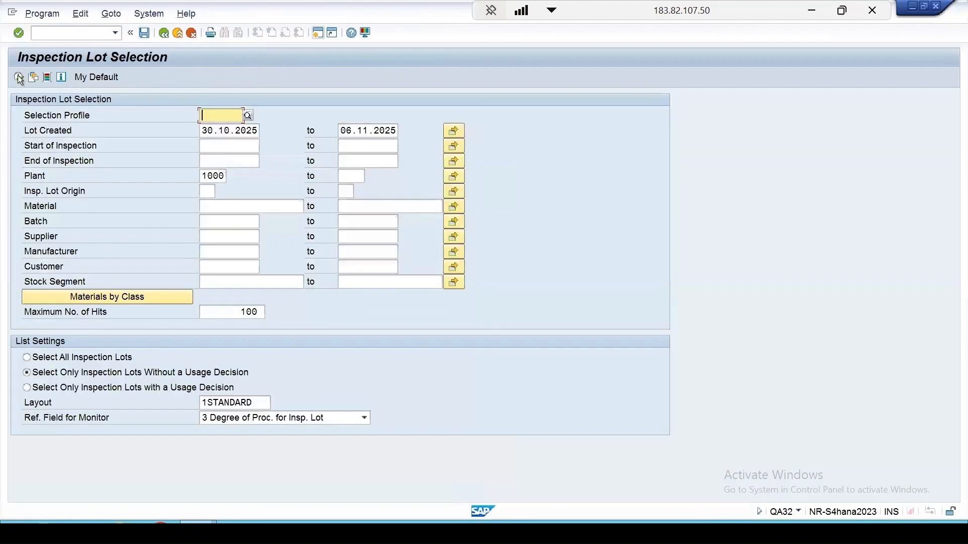
pyautogui.click(18, 77)
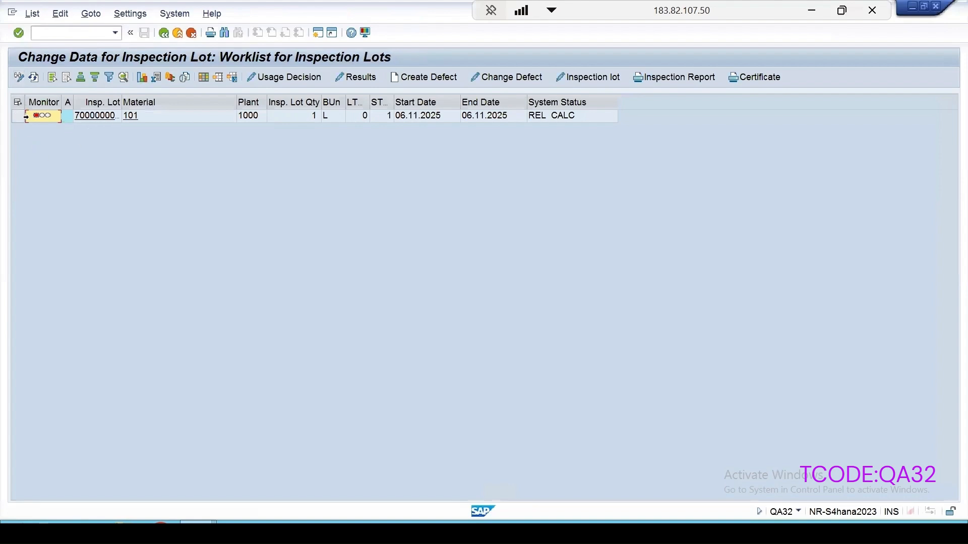
# - Record result A, Documentation OK, for the lot's DOCCHECK characteristic, value it as accepted and save the results
pyautogui.click(13, 119)
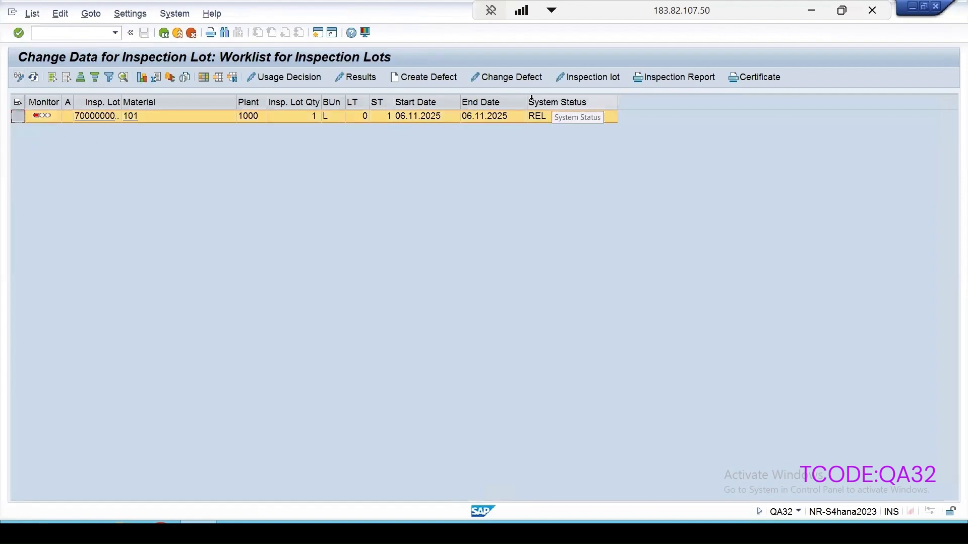
pyautogui.click(353, 77)
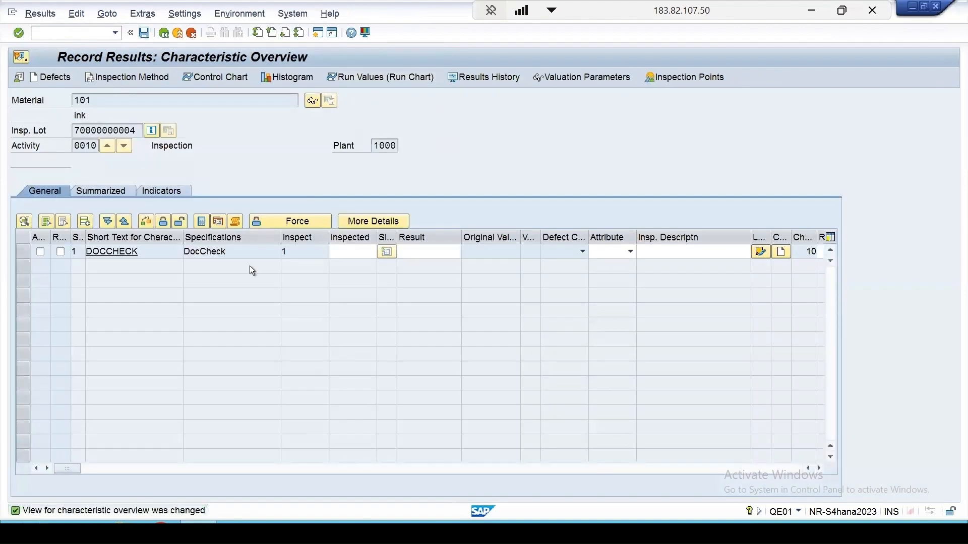
pyautogui.press('F4')
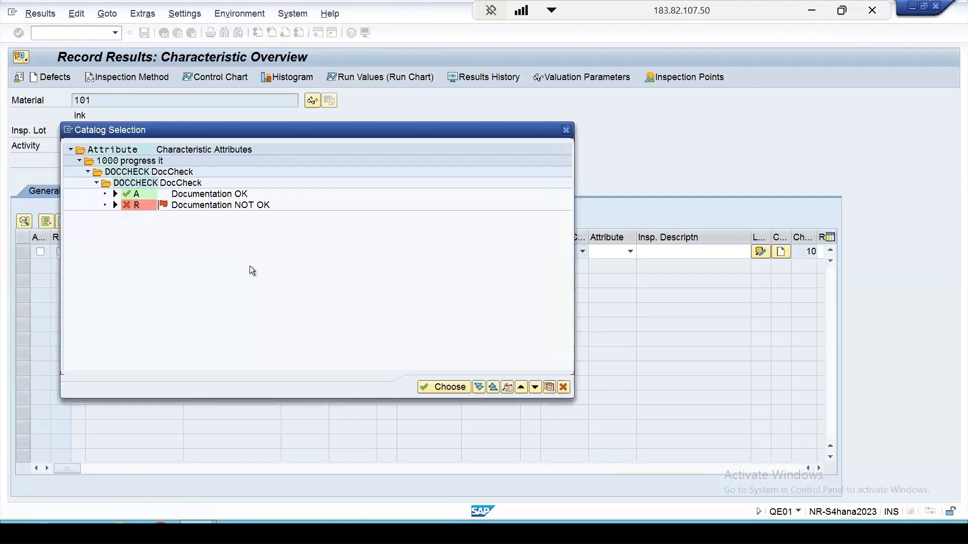
pyautogui.doubleClick(134, 194)
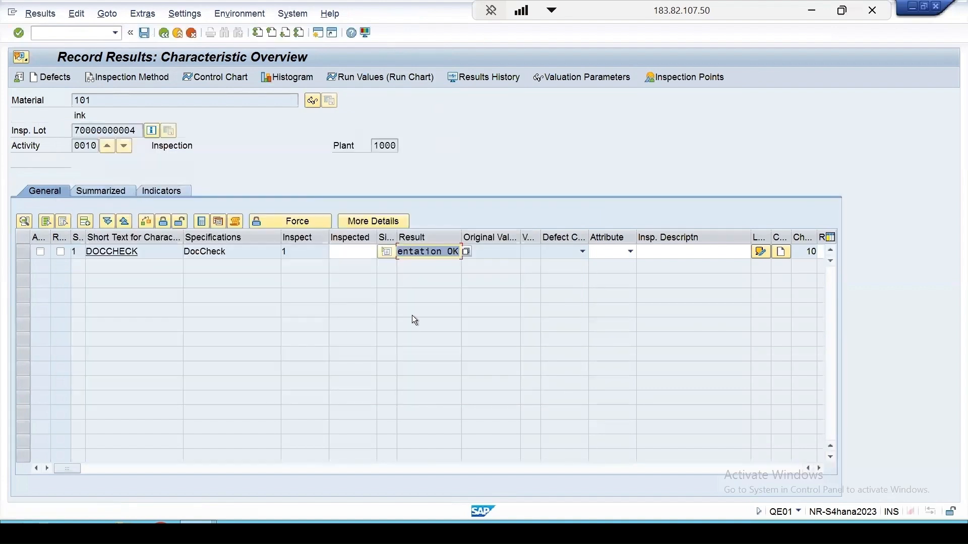
pyautogui.press('Return')
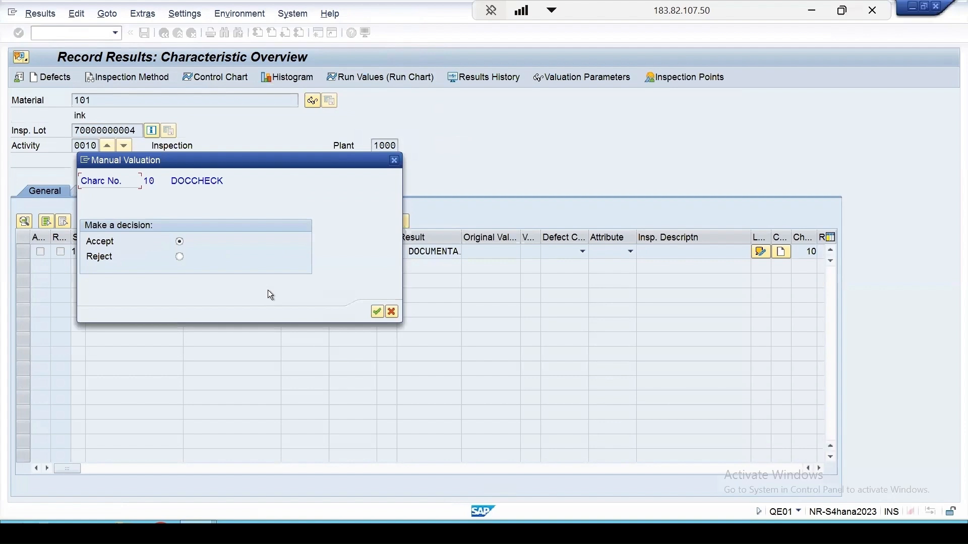
pyautogui.press('Return')
pyautogui.hotkey('ctrl', 's')
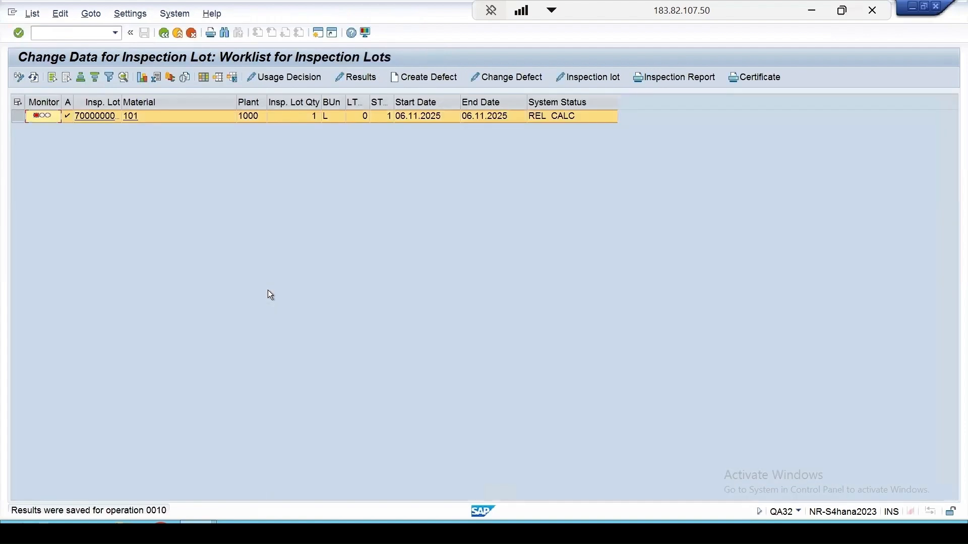
# - Refresh the worklist, review the recorded DOCCHECK result and its change documents, and return to the worklist
pyautogui.click(34, 78)
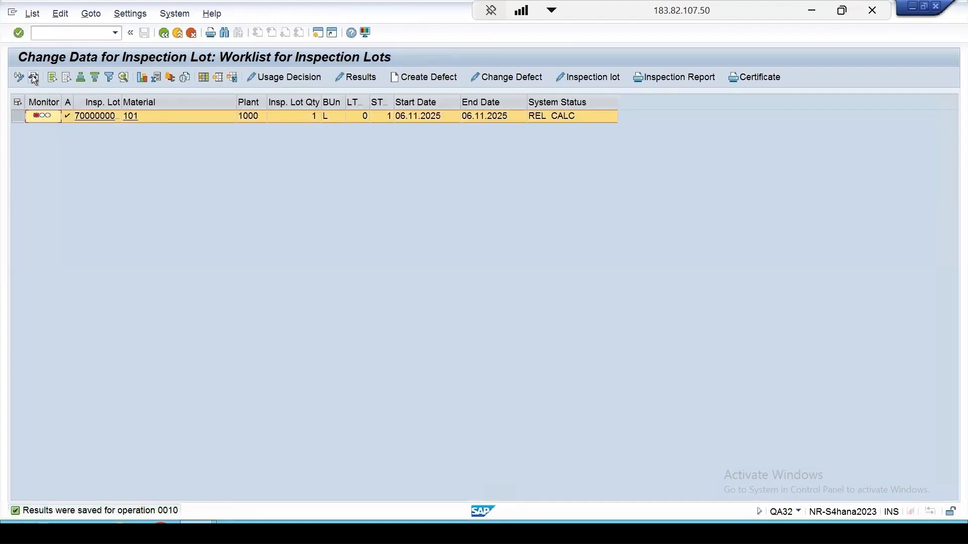
pyautogui.click(18, 116)
pyautogui.click(356, 77)
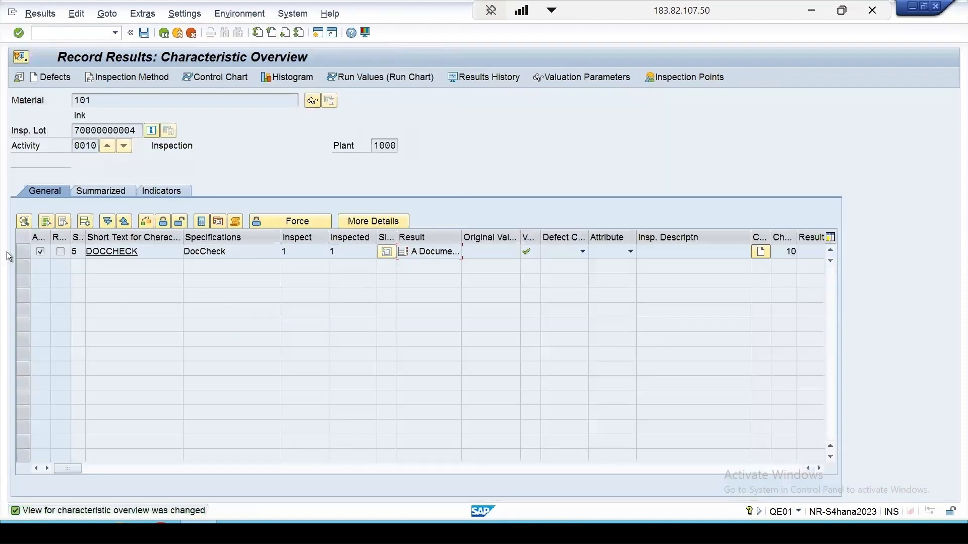
pyautogui.click(234, 221)
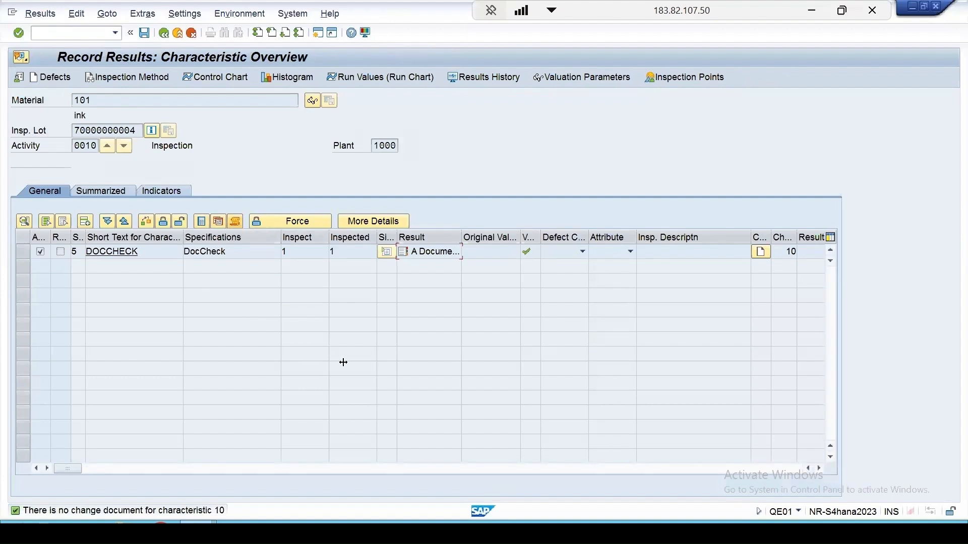
pyautogui.doubleClick(120, 513)
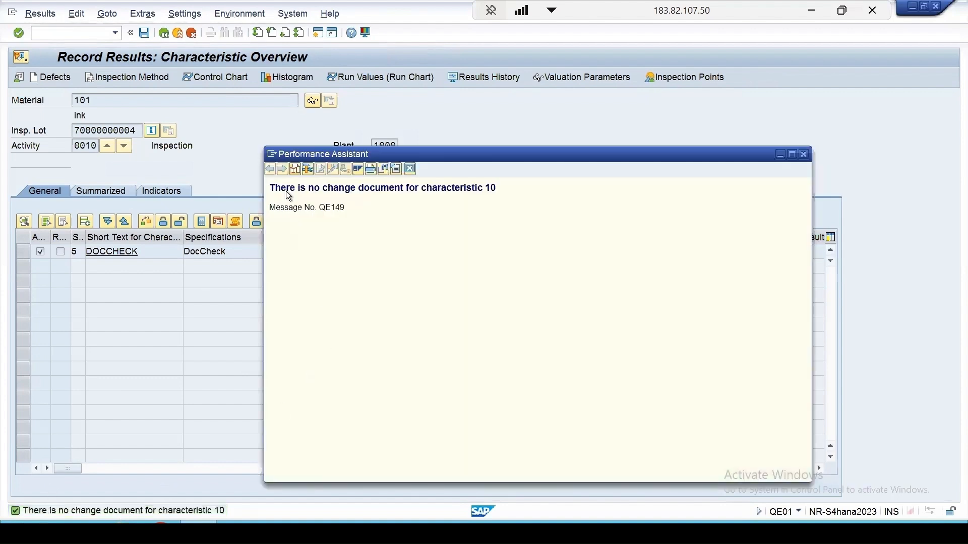
pyautogui.click(411, 169)
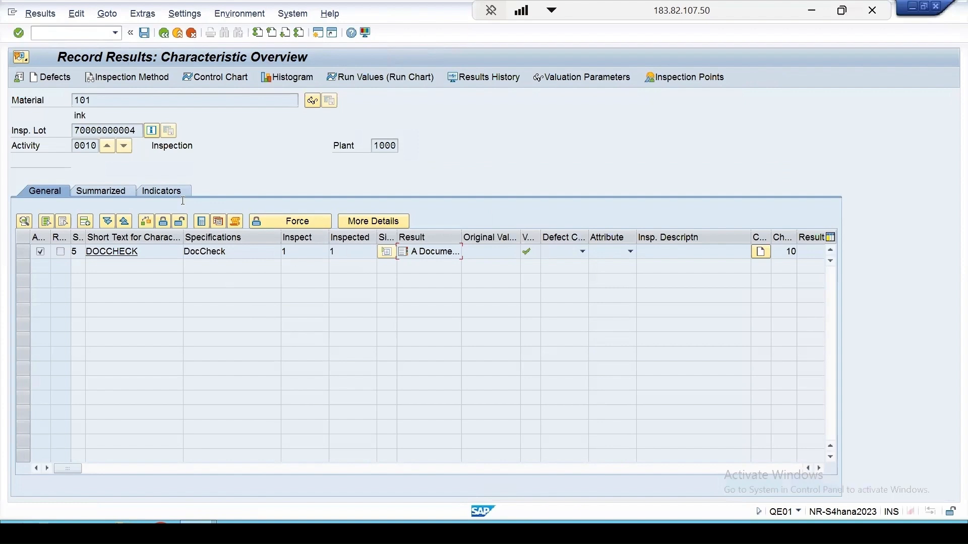
pyautogui.click(165, 33)
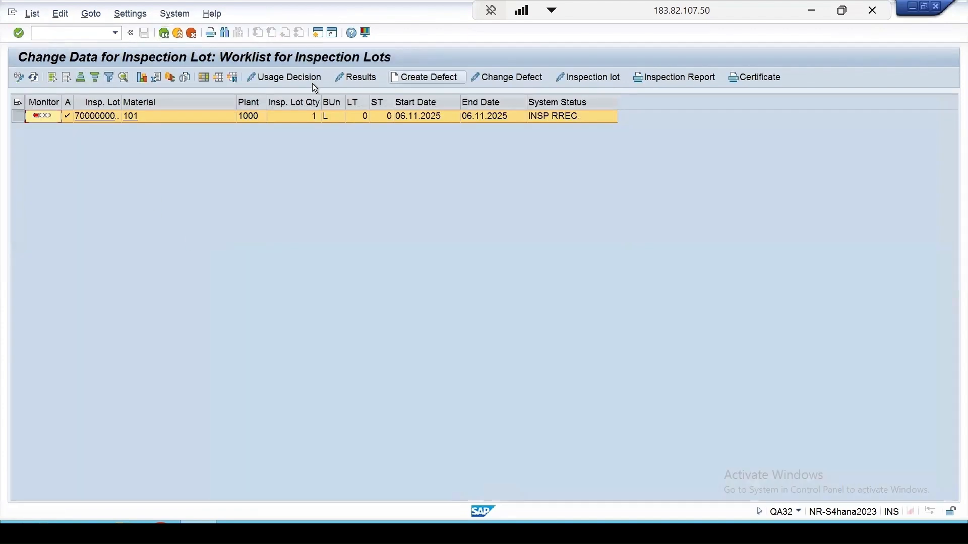
# - Set the lot's usage decision to code A, Passed, from code group 07 Vendor audit
pyautogui.click(295, 77)
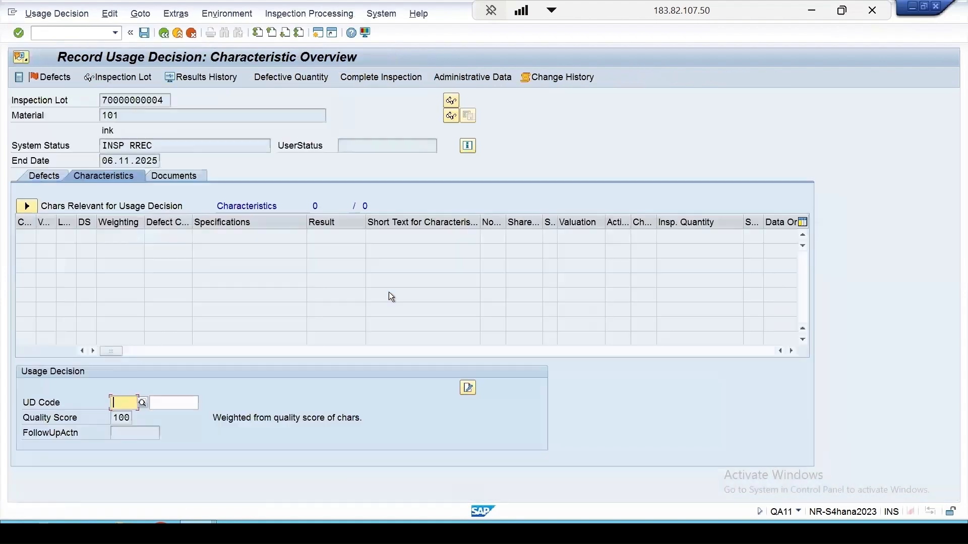
pyautogui.click(144, 402)
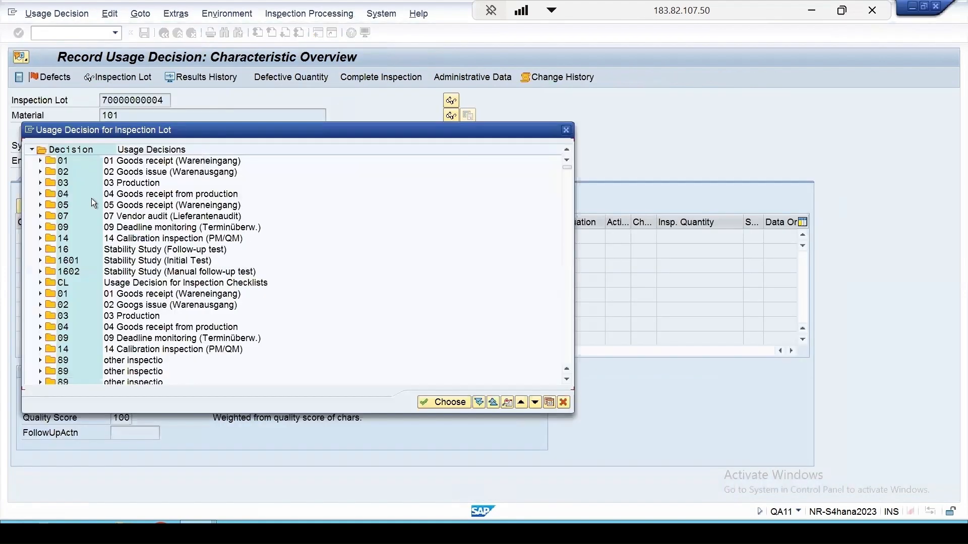
pyautogui.click(40, 216)
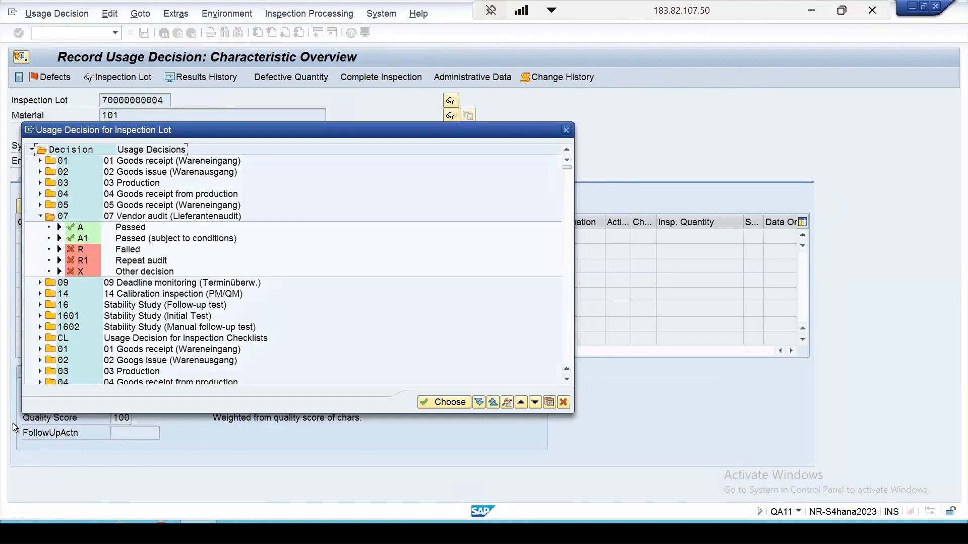
pyautogui.doubleClick(80, 225)
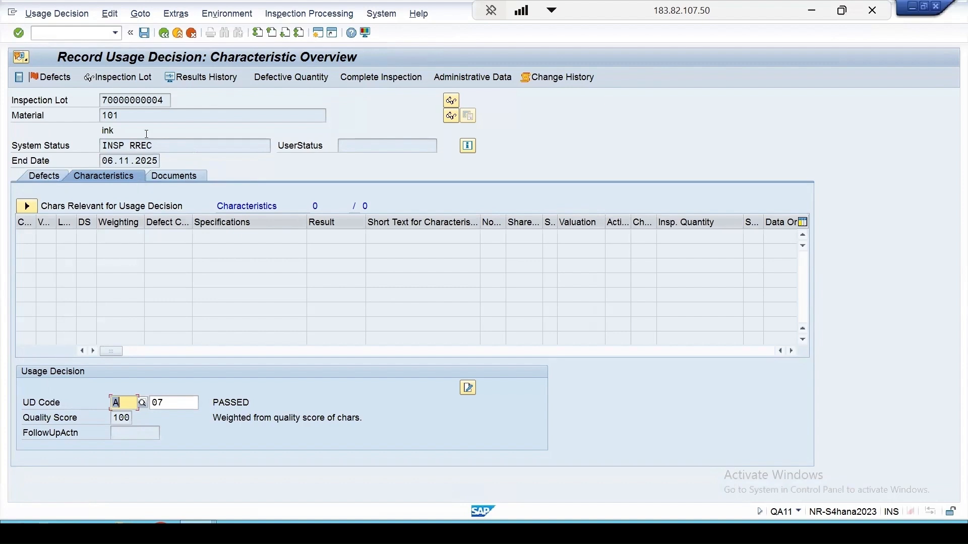
# - Save the lot's usage decision and refresh the inspection lot worklist
pyautogui.click(144, 33)
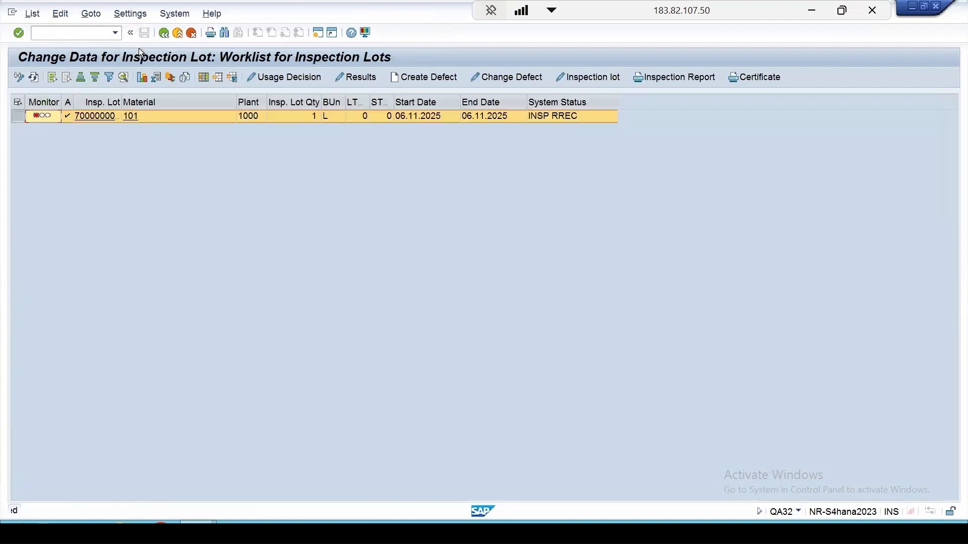
pyautogui.click(33, 77)
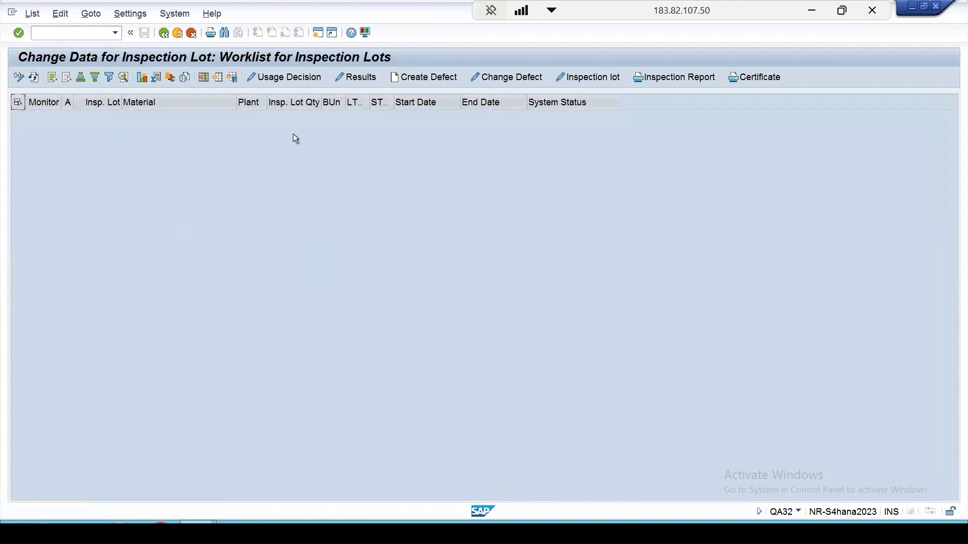
# - Create and save another inspection lot for material 101, plant 1000 and lot origin 07, entering the supplier number
pyautogui.click(208, 516)
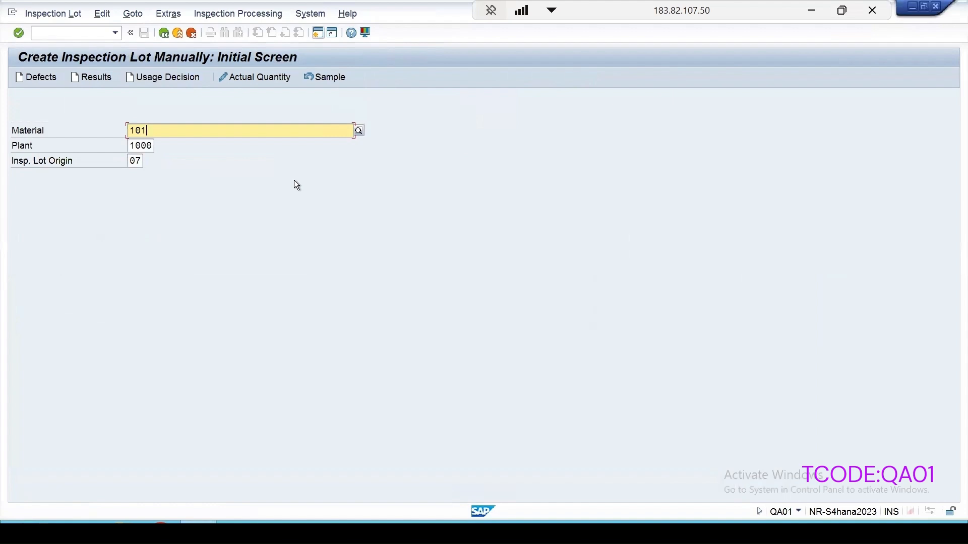
pyautogui.press('Return')
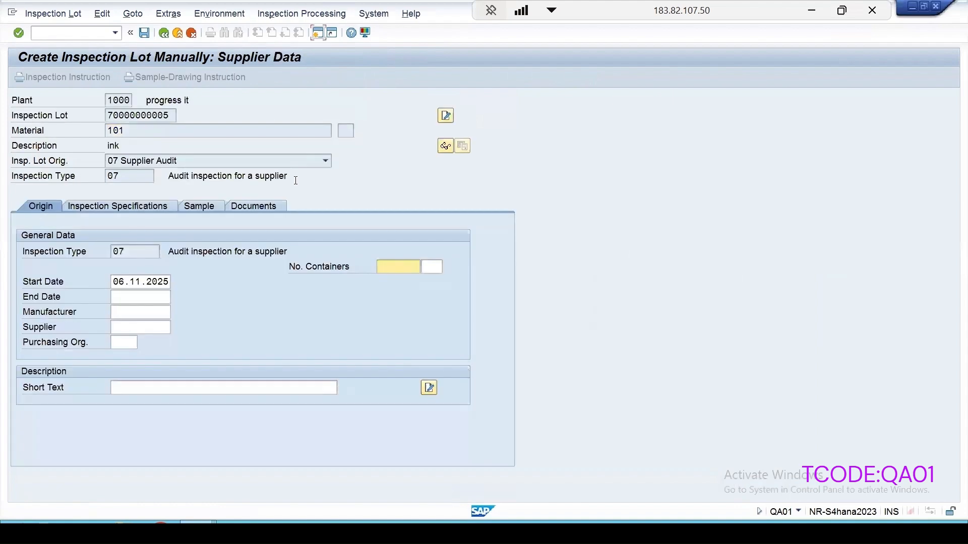
pyautogui.click(124, 327)
pyautogui.press('F10')
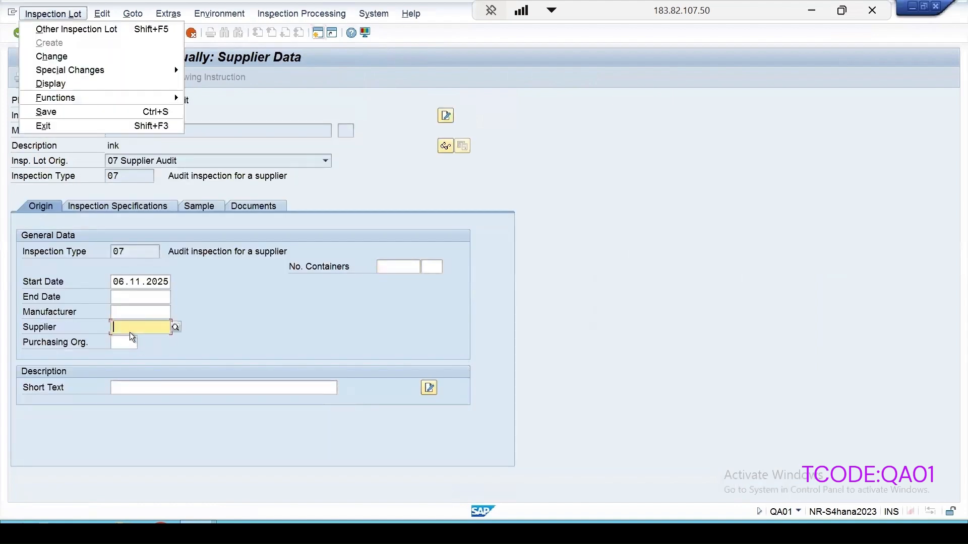
pyautogui.click(261, 313)
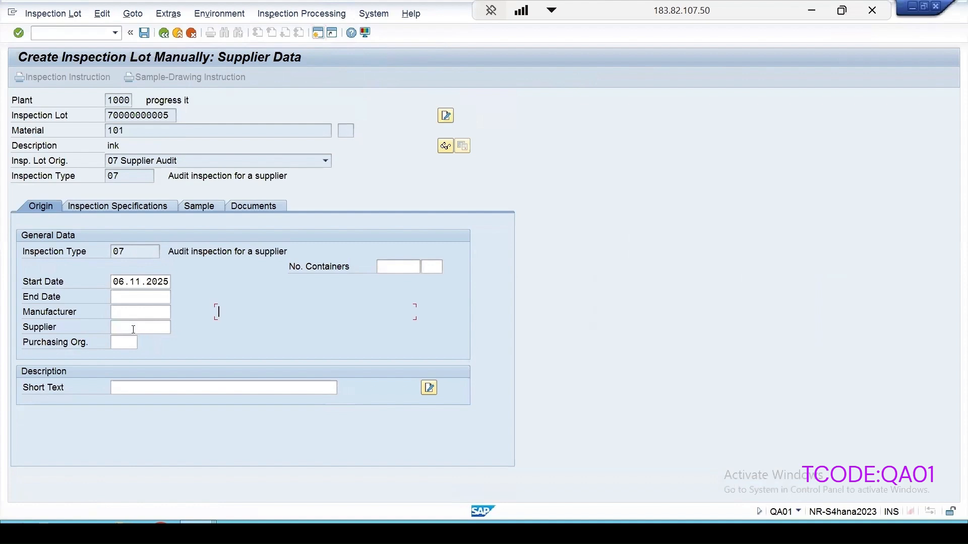
pyautogui.click(130, 327)
pyautogui.write('100277')
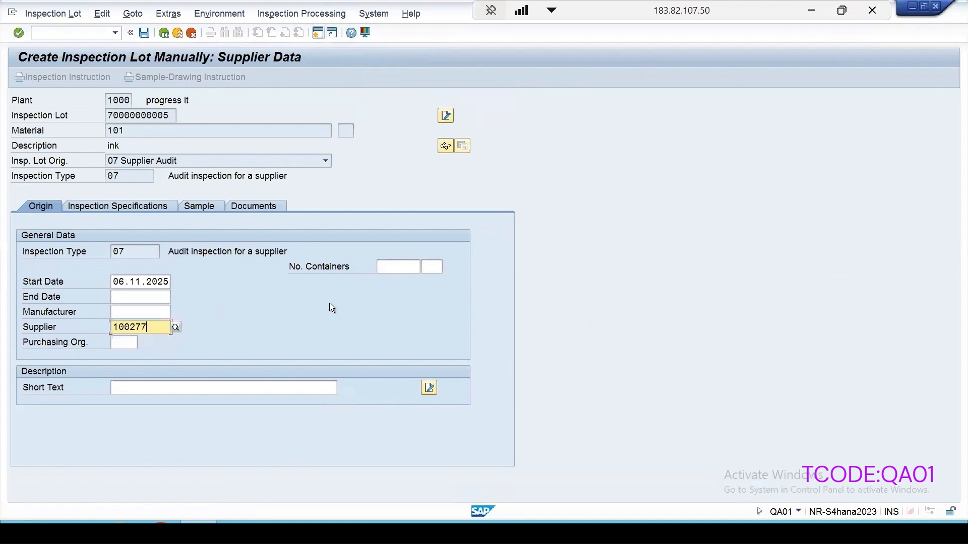
pyautogui.press('Return')
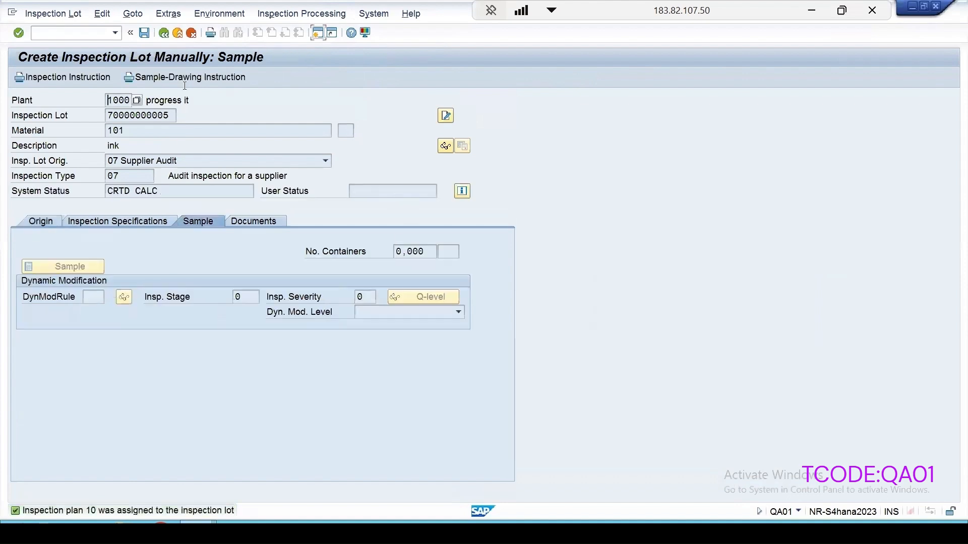
pyautogui.hotkey('ctrl', 's')
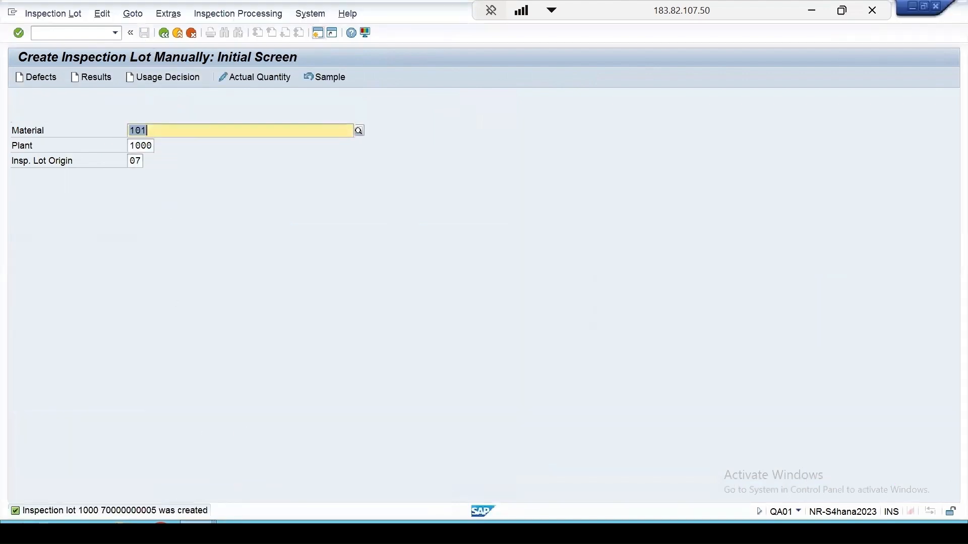
# - Refresh the QA32 worklist, then record result A, Documentation OK, for the new lot's DOCCHECK characteristic, value it as accepted and save
pyautogui.click(334, 477)
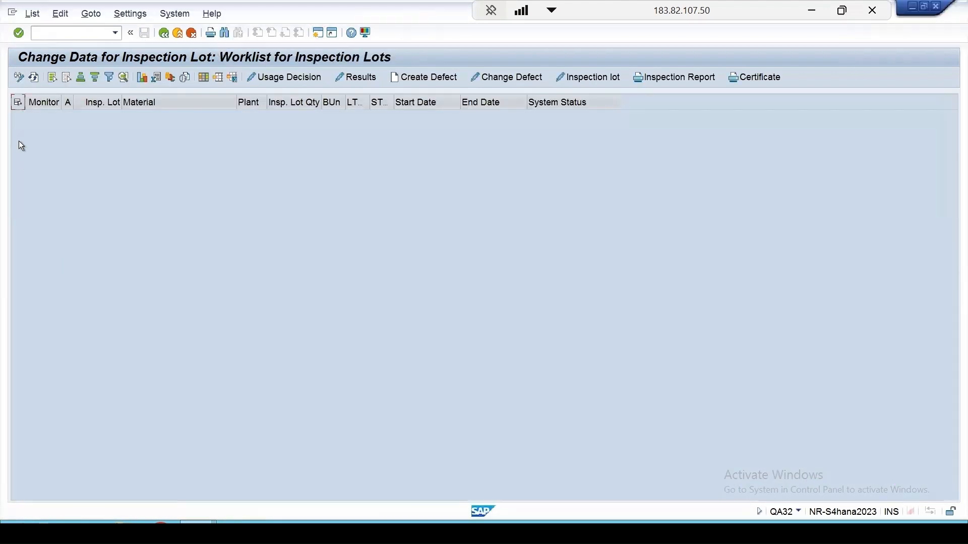
pyautogui.click(34, 78)
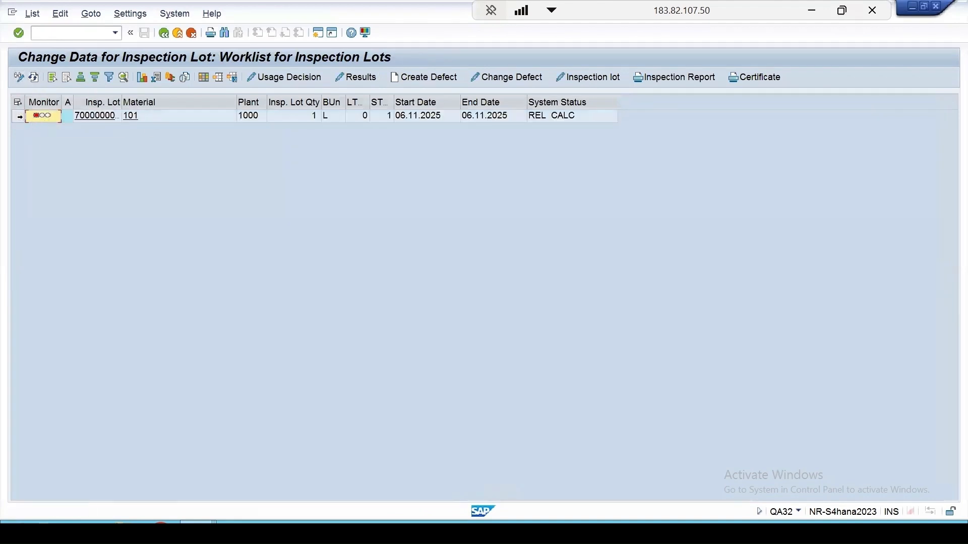
pyautogui.click(41, 116)
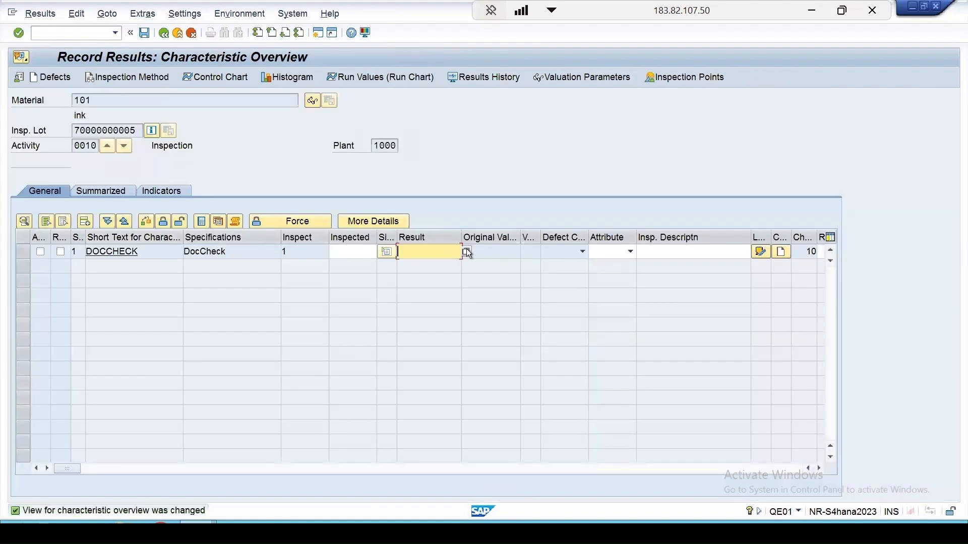
pyautogui.click(466, 251)
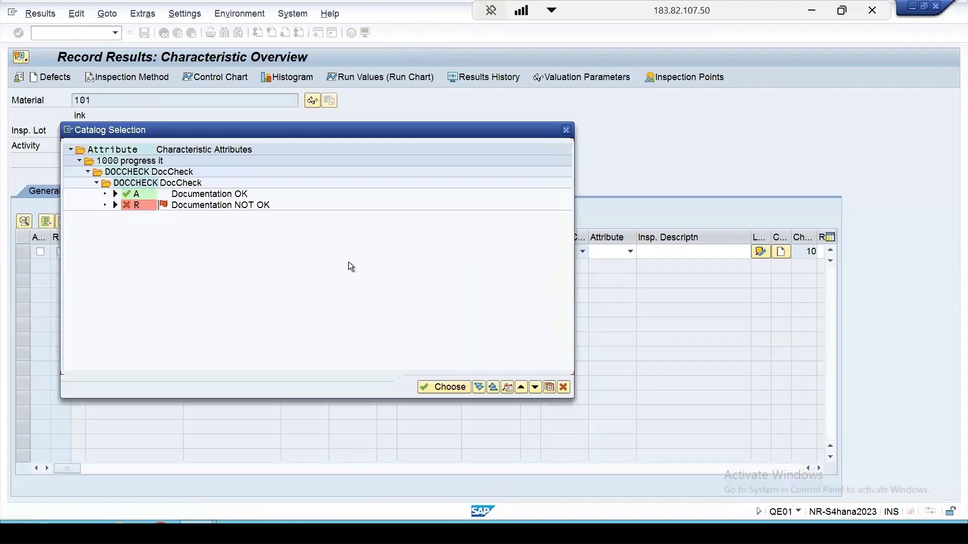
pyautogui.doubleClick(196, 194)
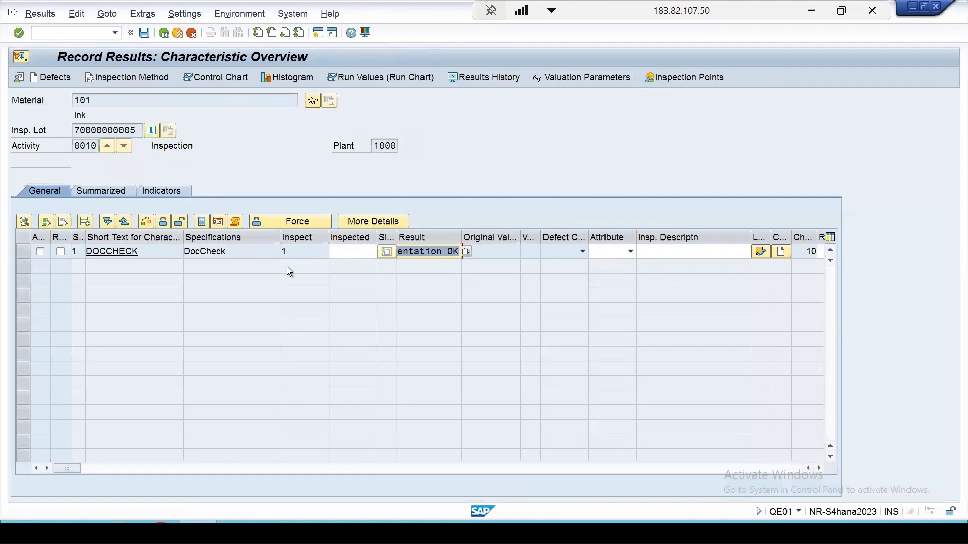
pyautogui.press('Return')
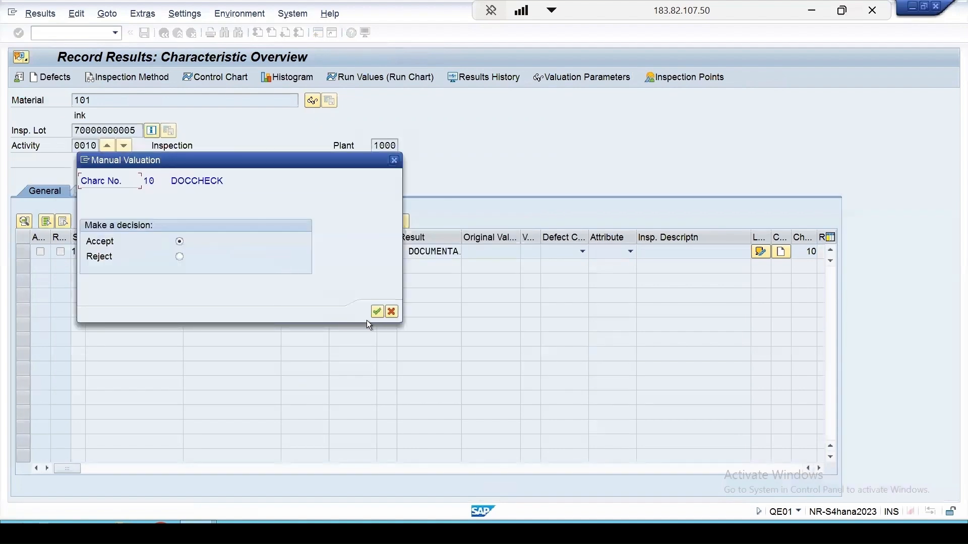
pyautogui.click(377, 312)
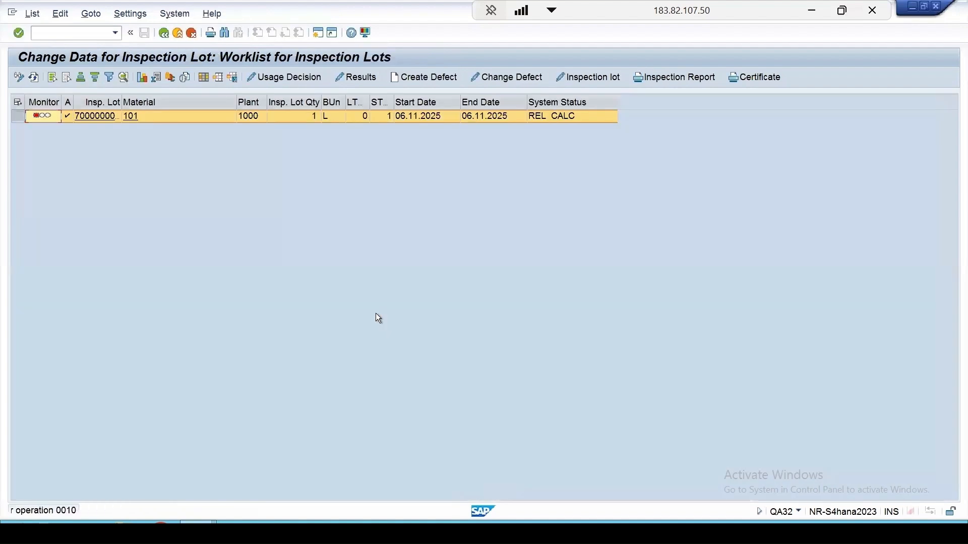
# - Refresh the worklist, reopen the lot's recorded results and set the DOCCHECK characteristic back to processing
pyautogui.click(33, 77)
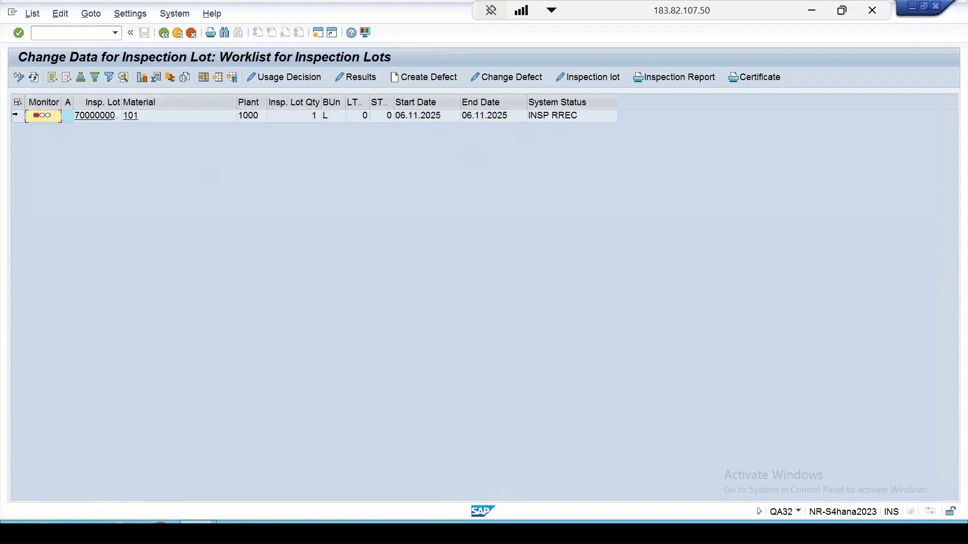
pyautogui.click(18, 116)
pyautogui.click(357, 79)
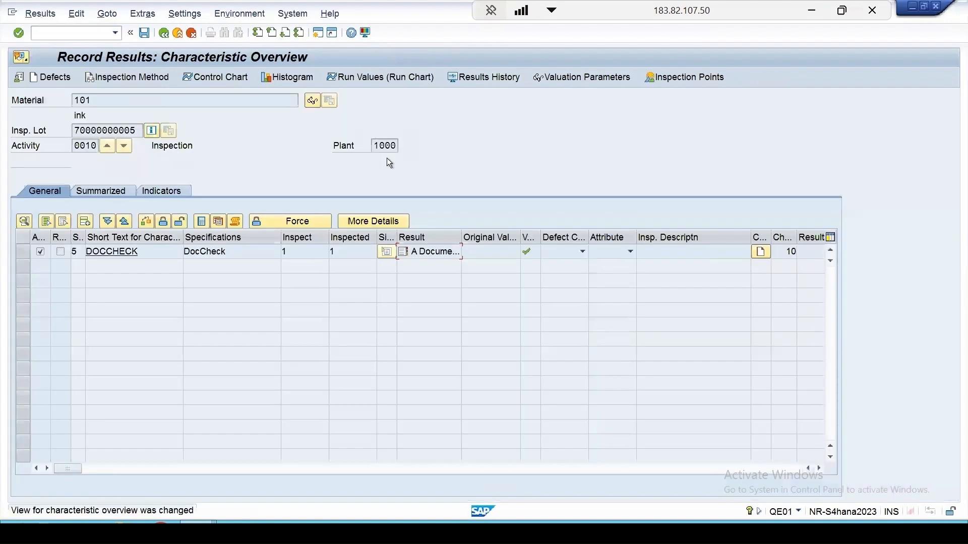
pyautogui.click(34, 252)
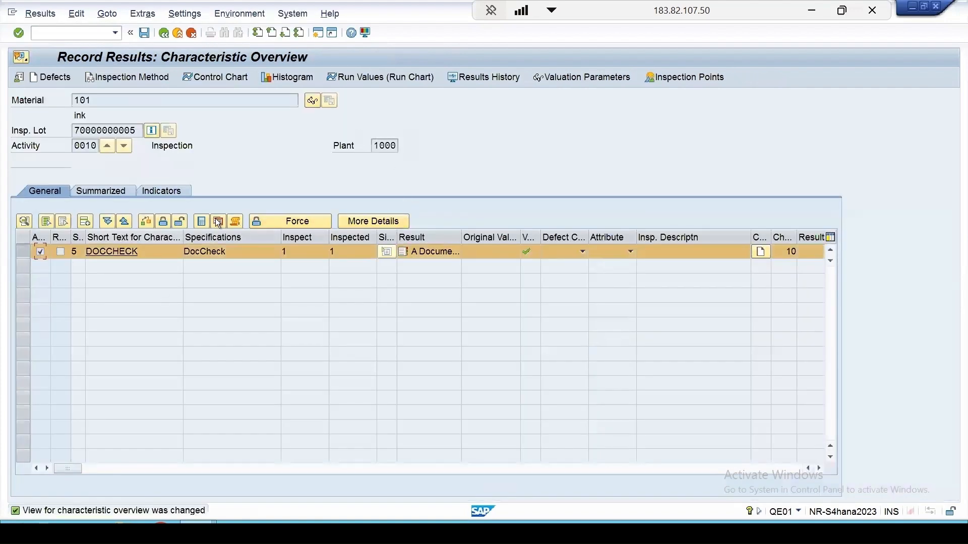
pyautogui.click(180, 221)
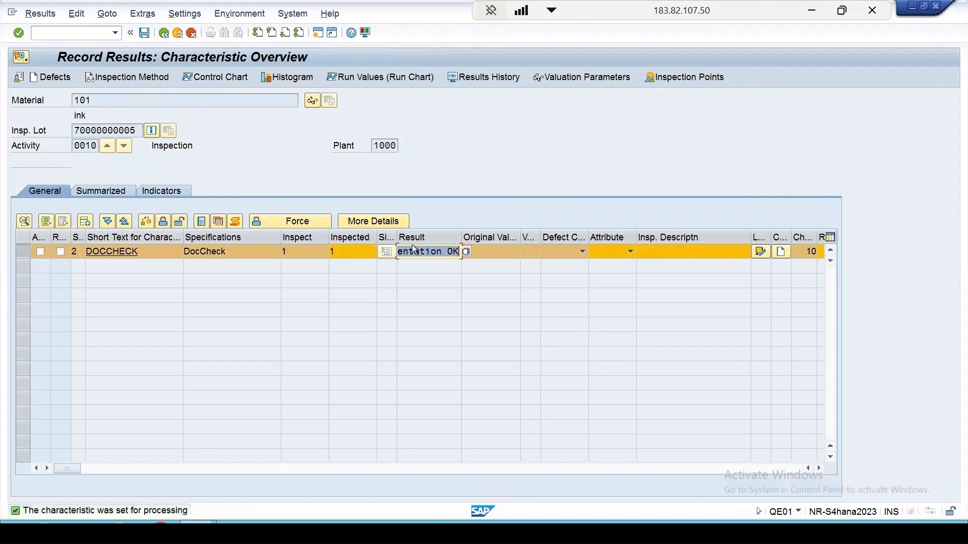
# - Change the DOCCHECK result to code R, Documentation NOT OK, and value the characteristic as rejected
pyautogui.press('F4')
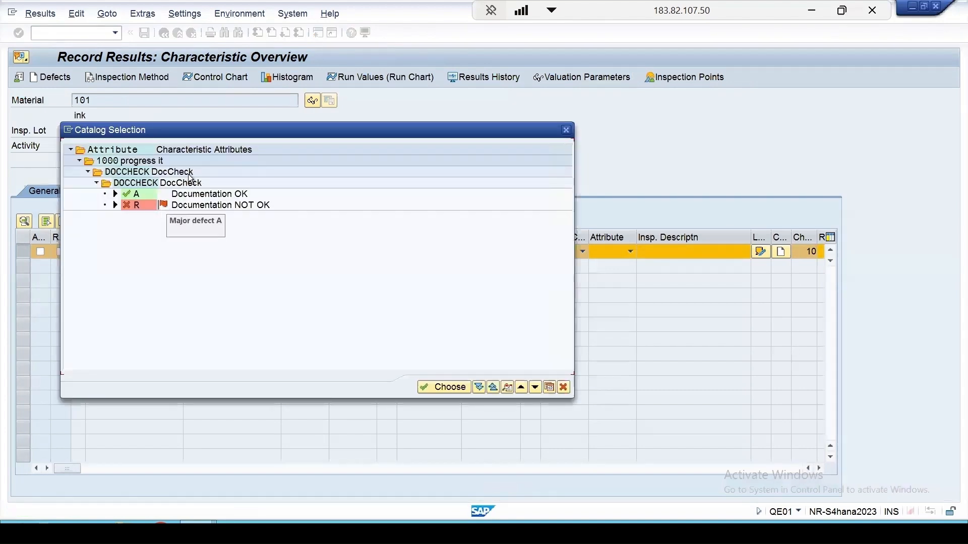
pyautogui.moveTo(253, 129); pyautogui.dragTo(566, 124)
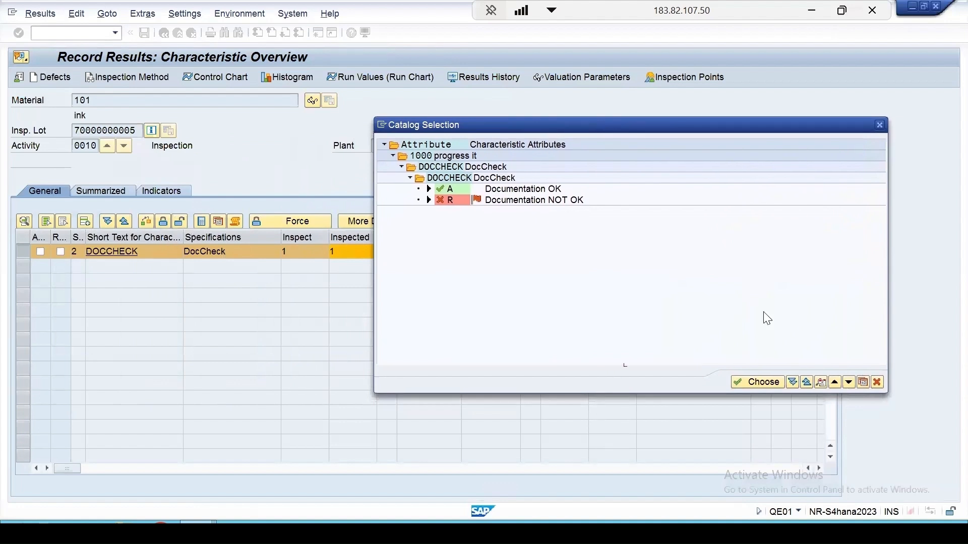
pyautogui.doubleClick(462, 201)
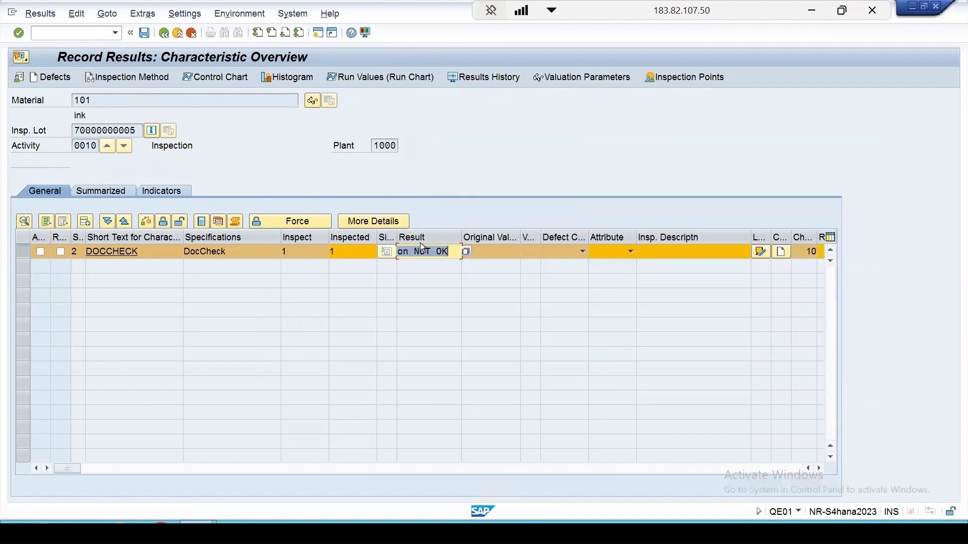
pyautogui.press('Return')
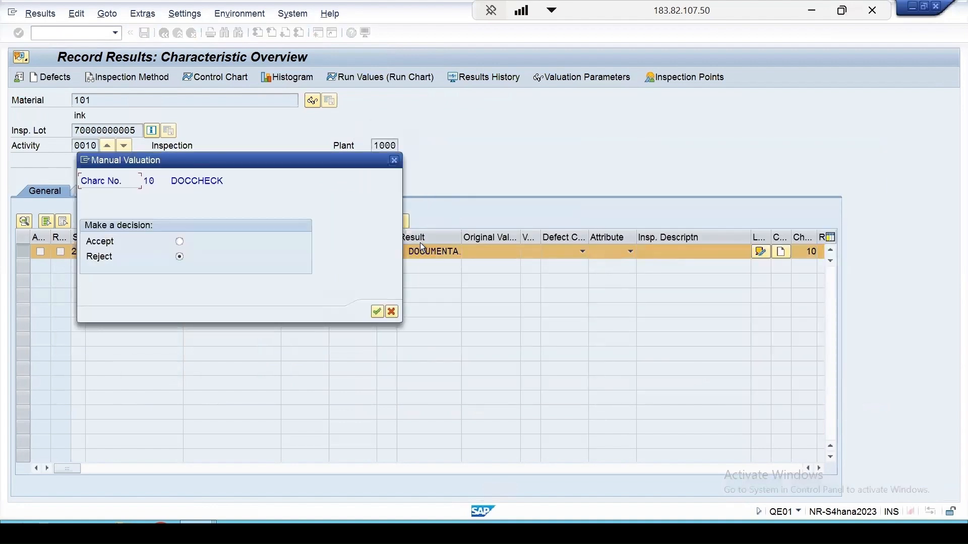
pyautogui.click(377, 311)
# - Enter "comment" as the rejected characteristic's inspection description short text and save the results
pyautogui.moveTo(252, 165); pyautogui.dragTo(615, 116)
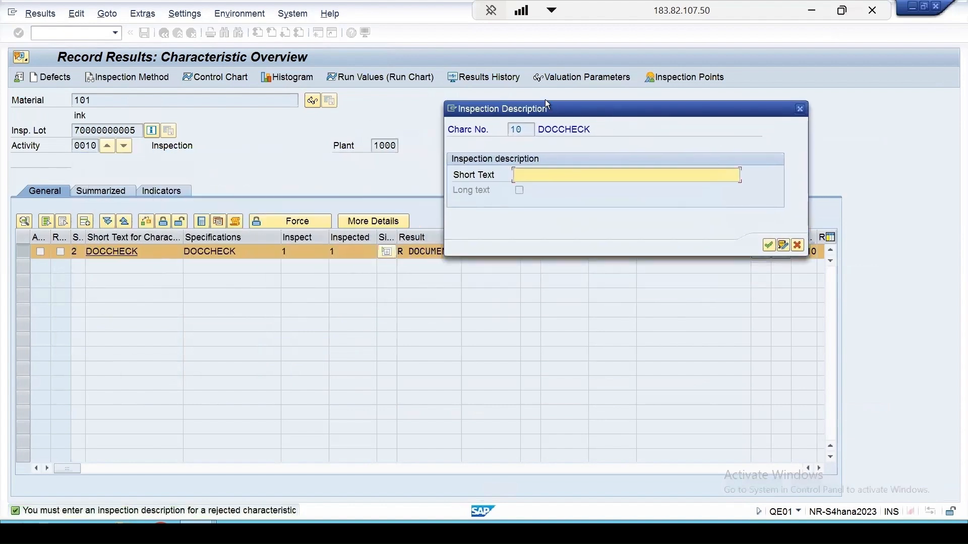
pyautogui.click(525, 176)
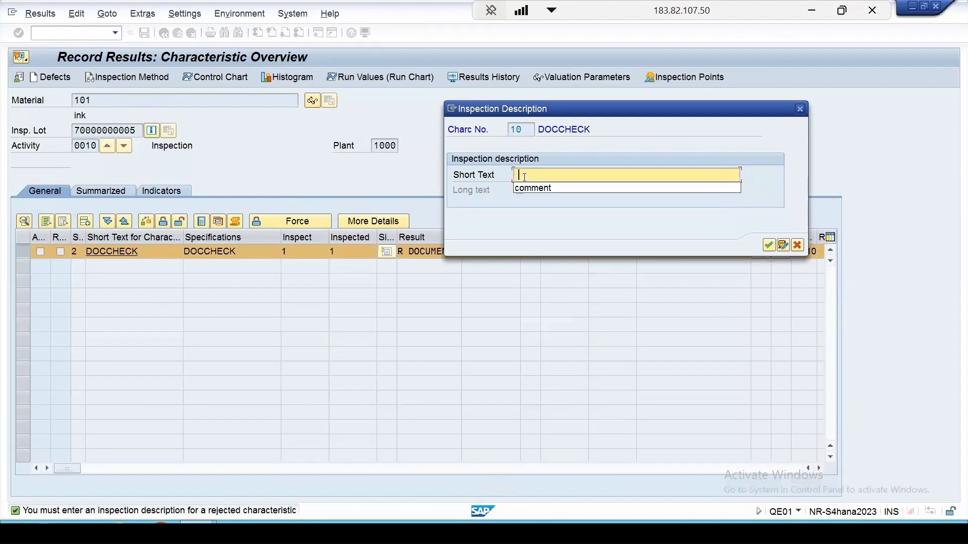
pyautogui.click(549, 189)
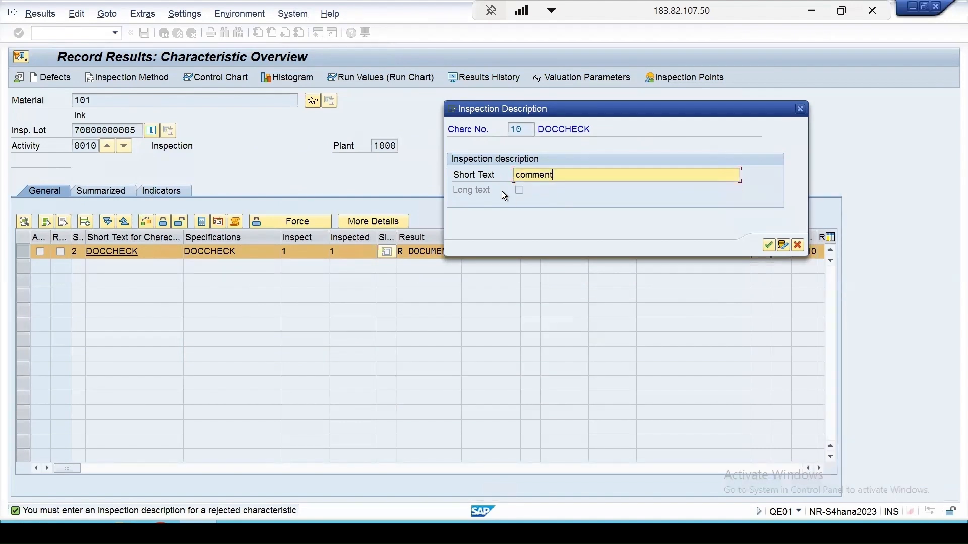
pyautogui.click(768, 245)
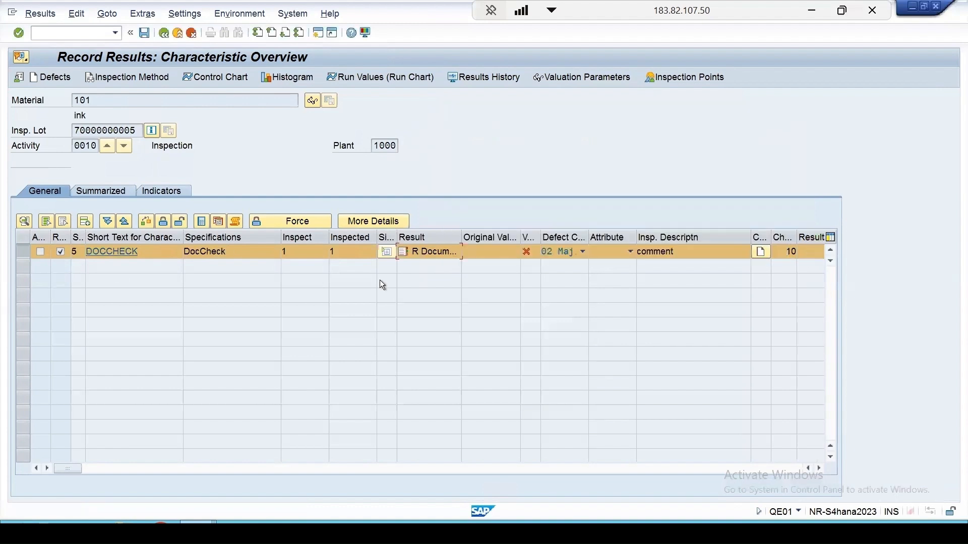
pyautogui.hotkey('ctrl', 's')
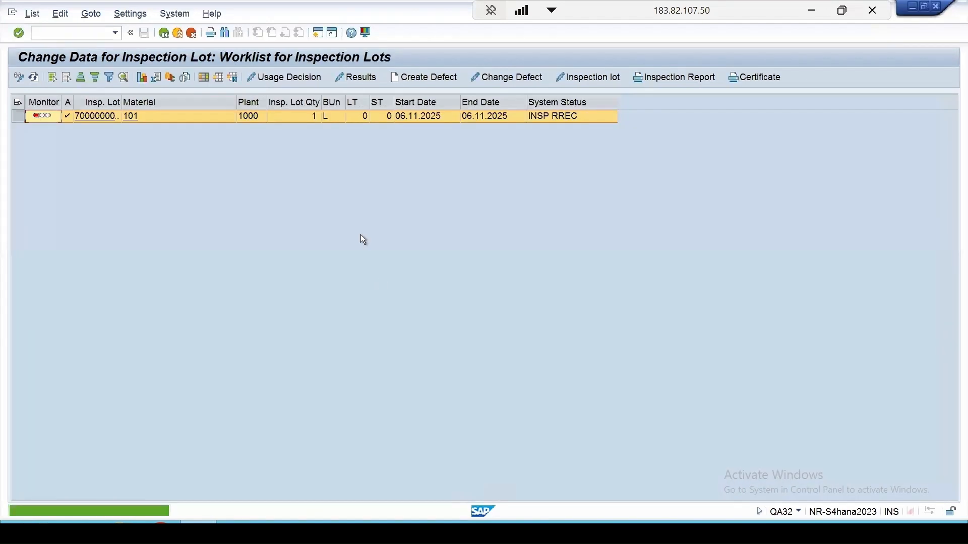
# - Reopen the lot's results and examine the DOCCHECK characteristic's change history, comparing old and new values
pyautogui.click(364, 80)
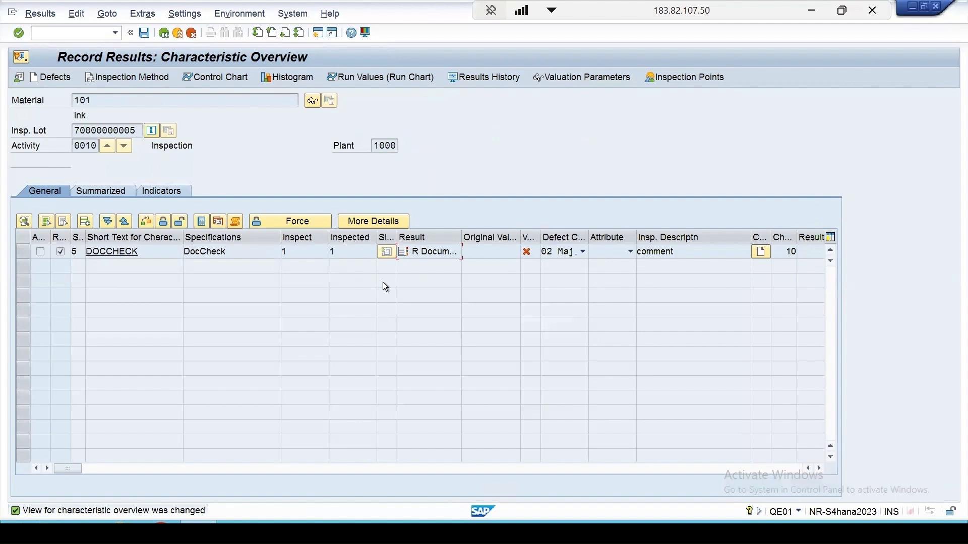
pyautogui.click(235, 222)
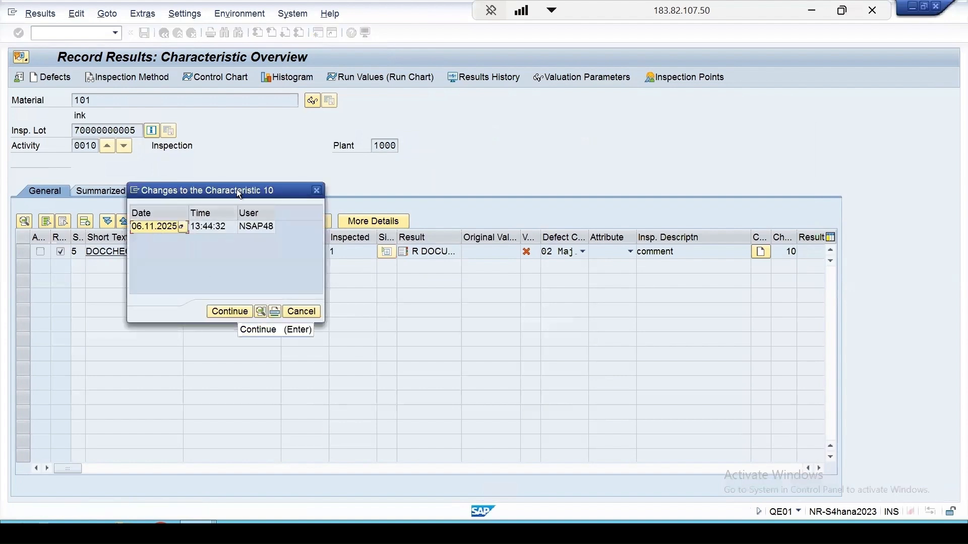
pyautogui.doubleClick(216, 229)
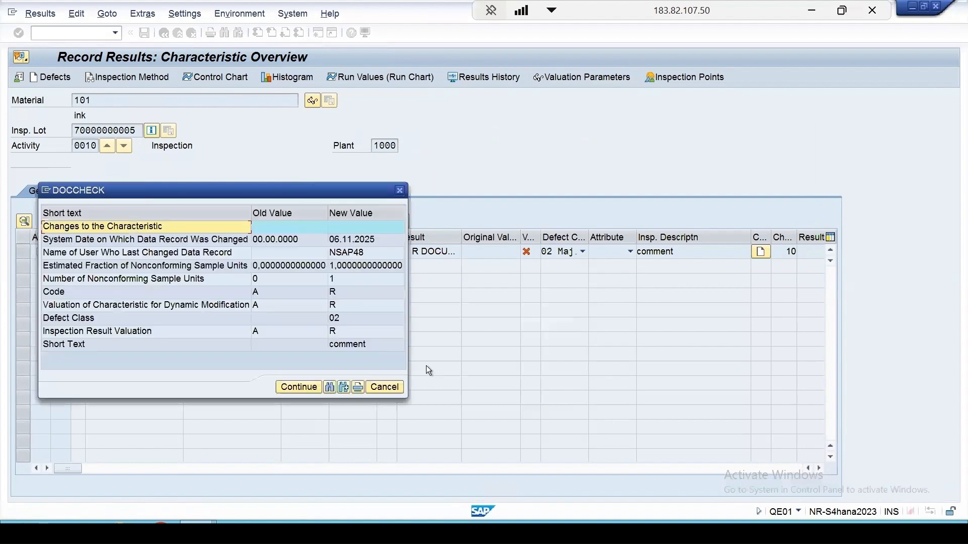
pyautogui.moveTo(286, 198); pyautogui.dragTo(503, 160)
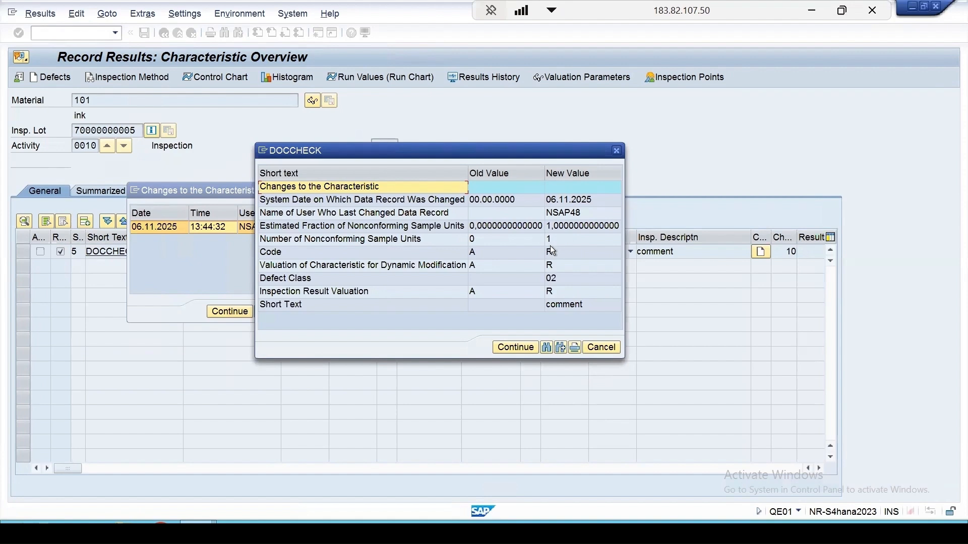
pyautogui.moveTo(494, 150); pyautogui.dragTo(355, 141)
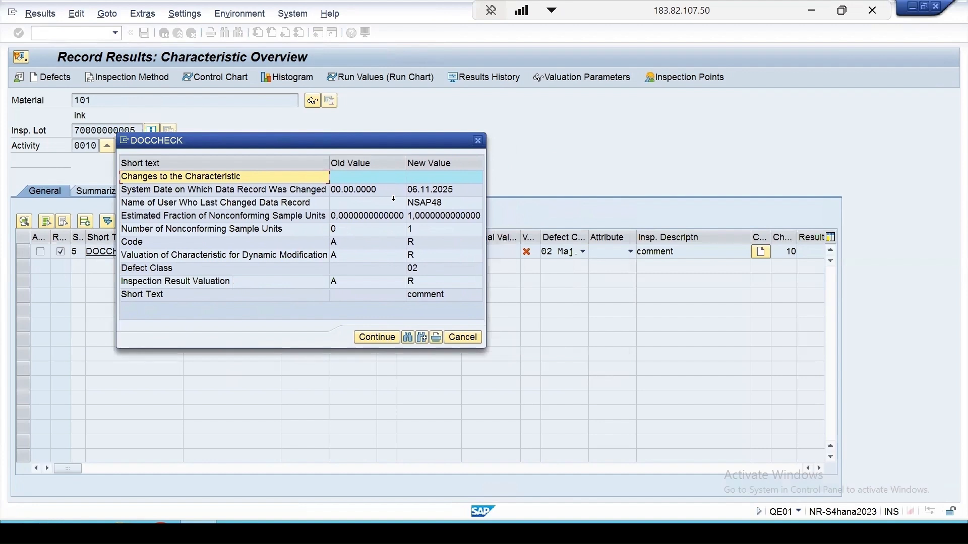
pyautogui.click(379, 342)
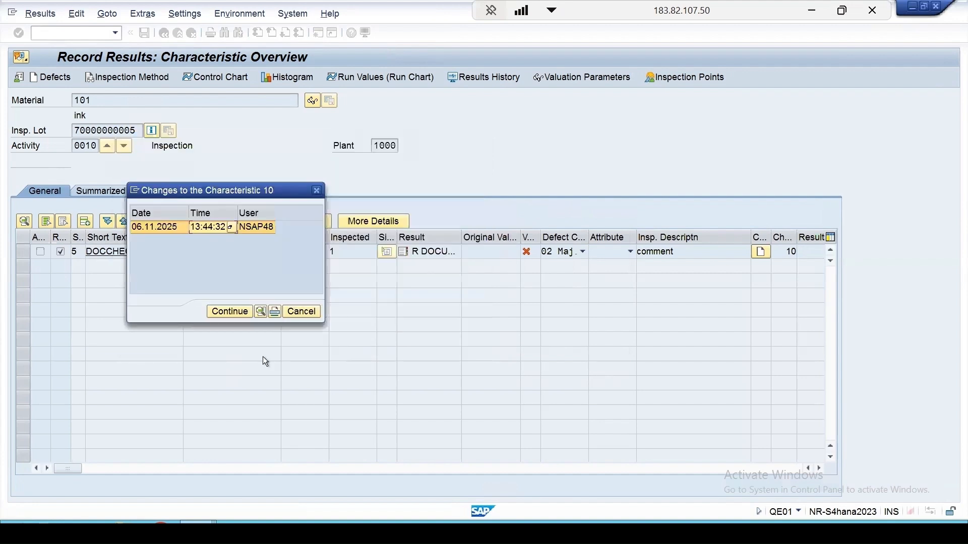
# - Close the characteristic's change history, save the results and open the usage decision for the audit lot
pyautogui.click(229, 311)
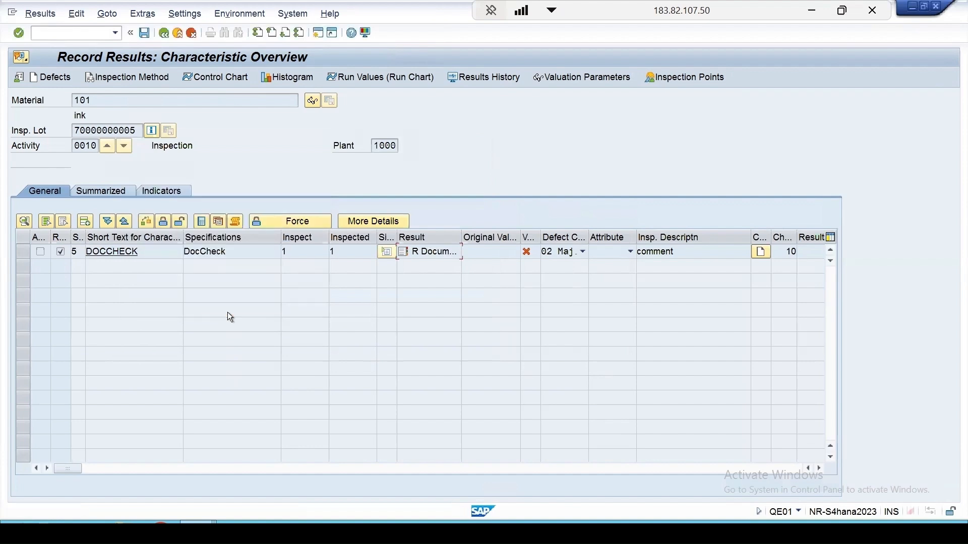
pyautogui.click(143, 33)
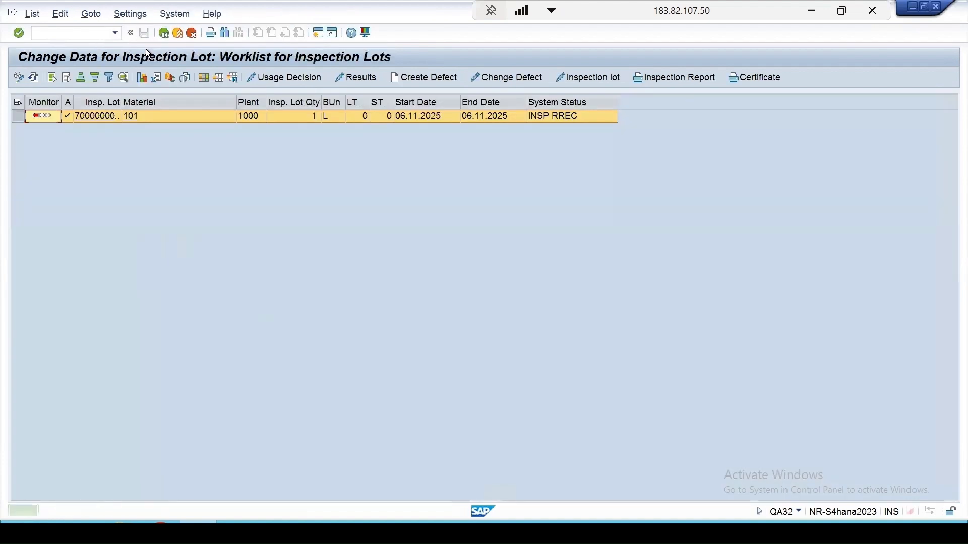
pyautogui.click(278, 79)
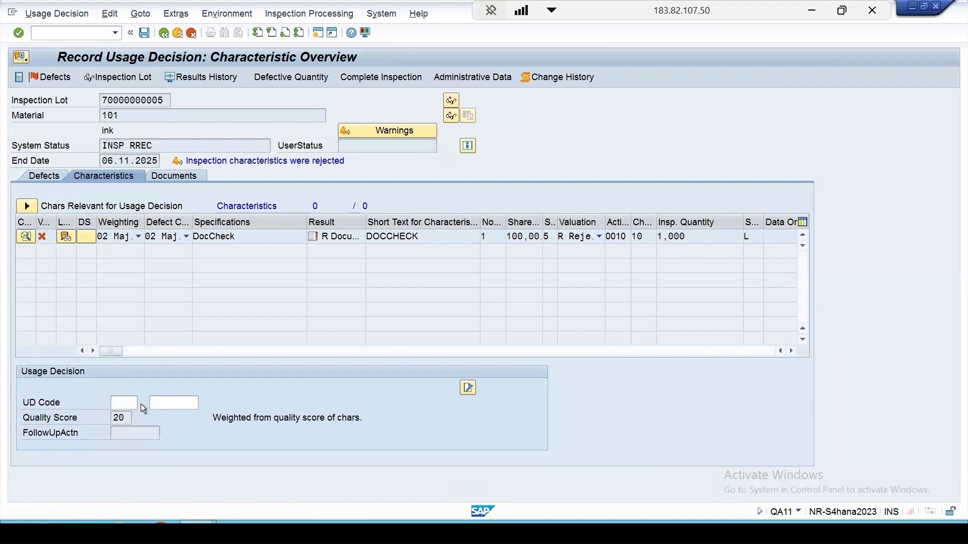
# - Record usage decision code R, Failed, from the 07 Vendor audit group, save it and refresh the worklist
pyautogui.press('F4')
pyautogui.click(41, 217)
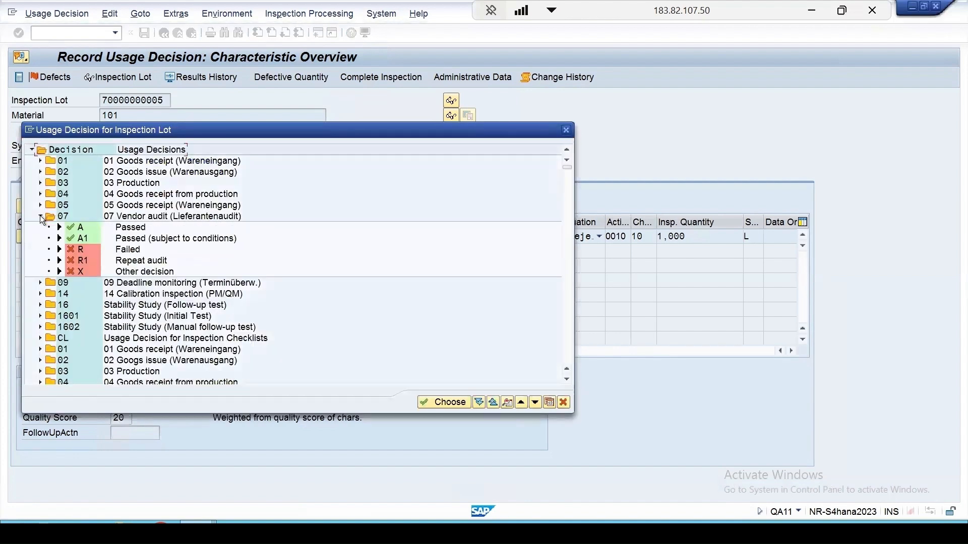
pyautogui.click(81, 250)
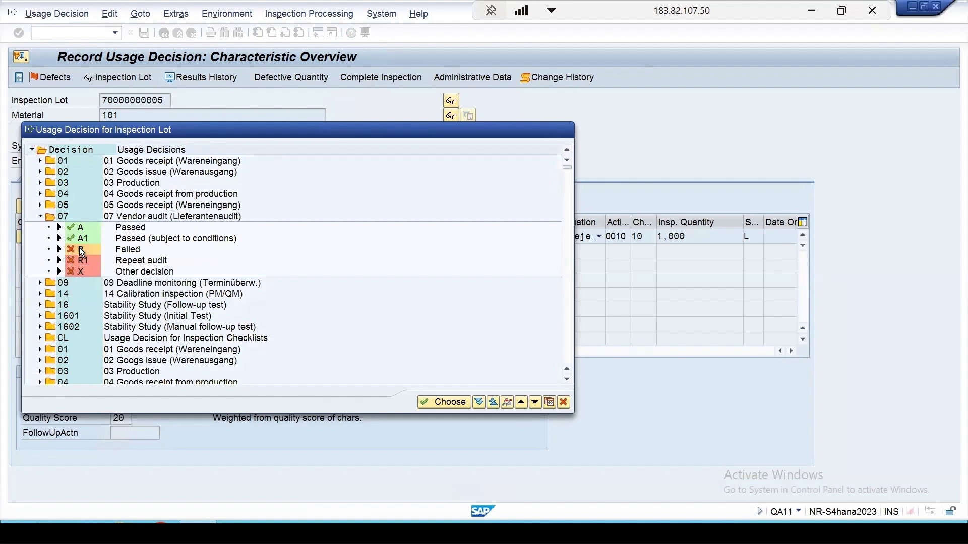
pyautogui.doubleClick(82, 252)
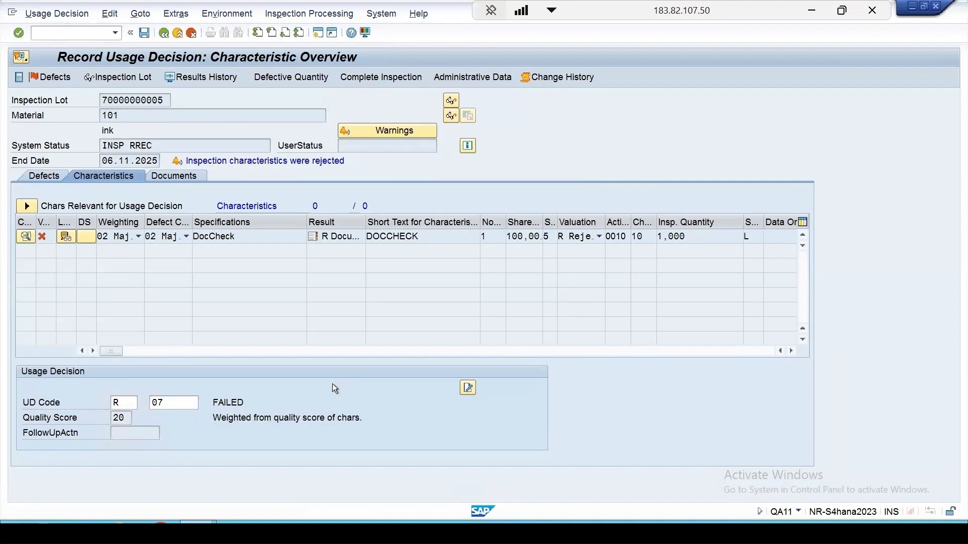
pyautogui.press('Return')
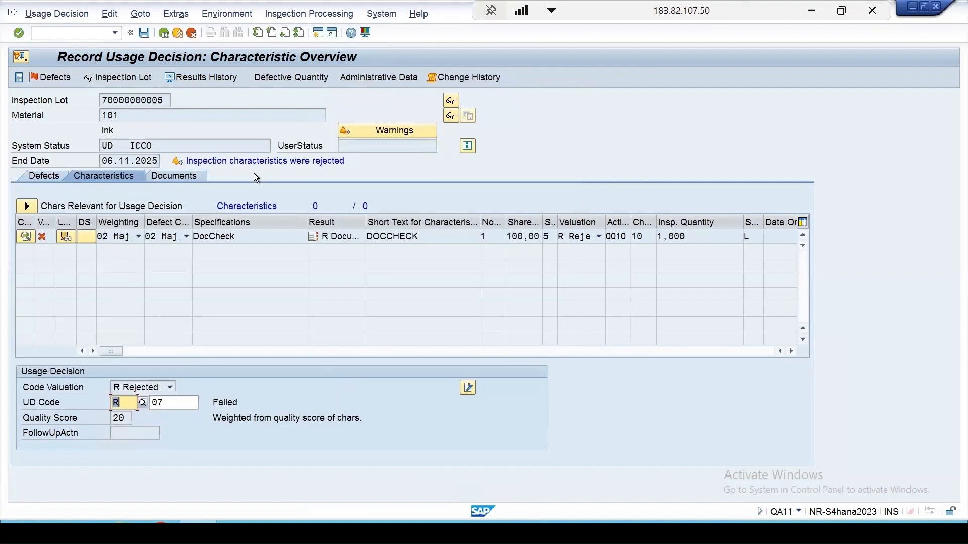
pyautogui.click(144, 33)
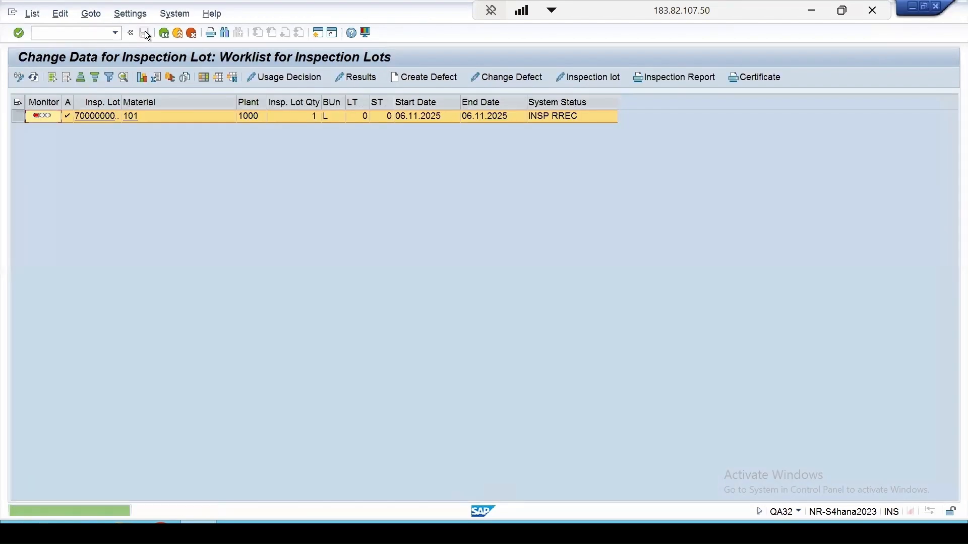
pyautogui.click(34, 77)
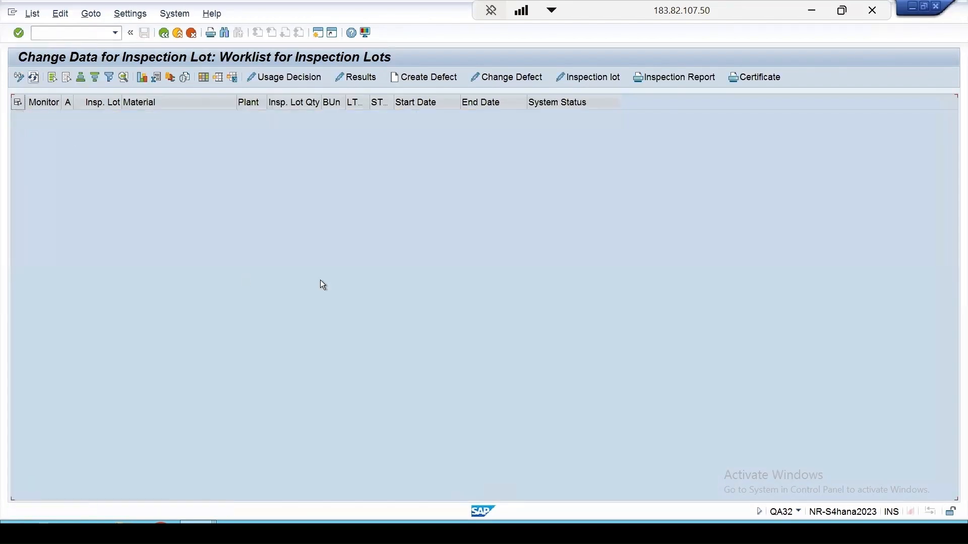
# - Run the MCVE vendor quality score analysis in a new session for material 101, plant 1000, months 06.2025 to 11.2025
pyautogui.click(318, 33)
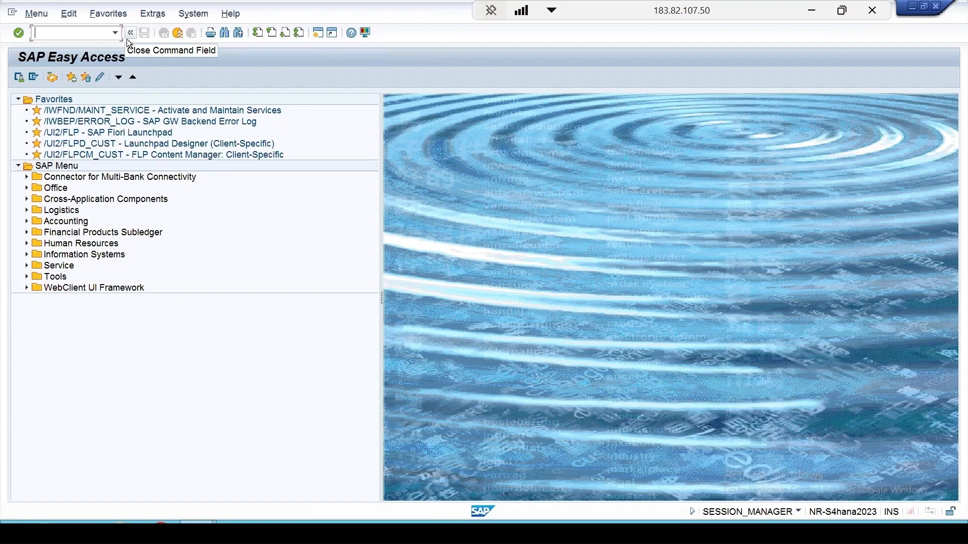
pyautogui.write('mcve')
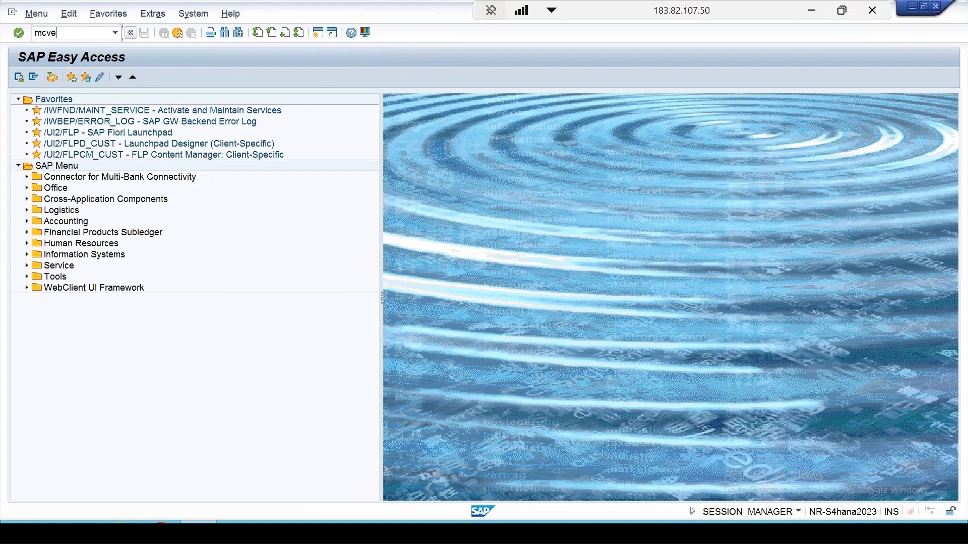
pyautogui.press('Return')
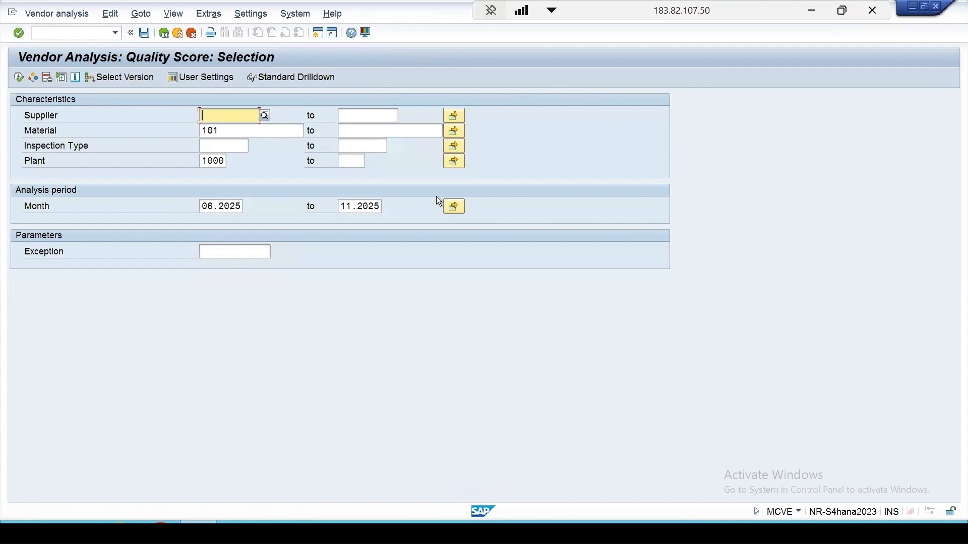
pyautogui.click(18, 77)
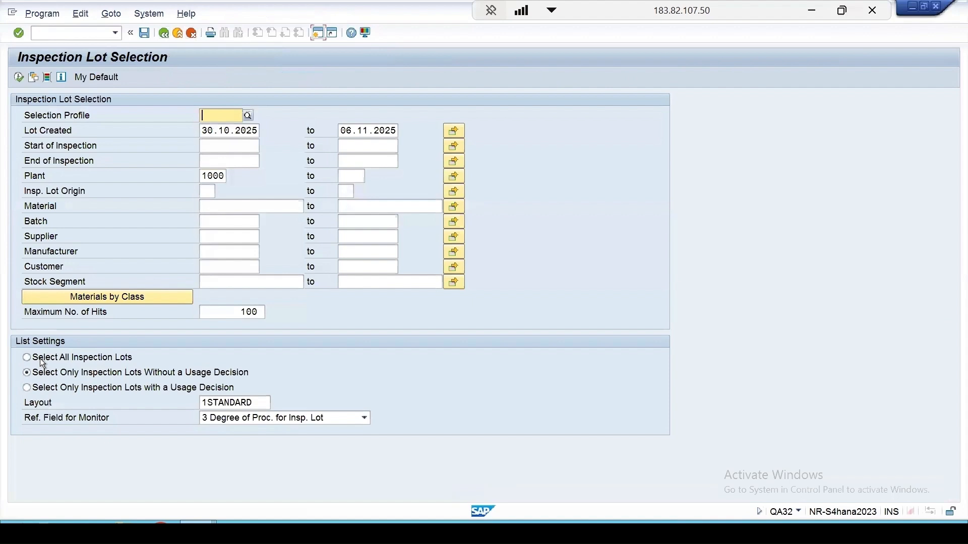
# - List all QA32 inspection lots in plant 1000 with lot origin 07 and material 101, regardless of usage decision
pyautogui.click(207, 192)
pyautogui.write('07')
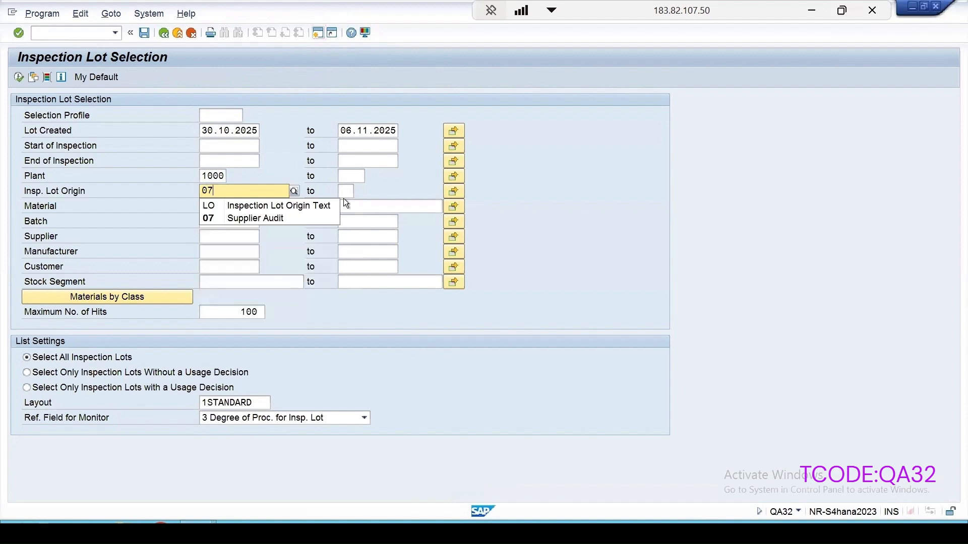
pyautogui.click(214, 216)
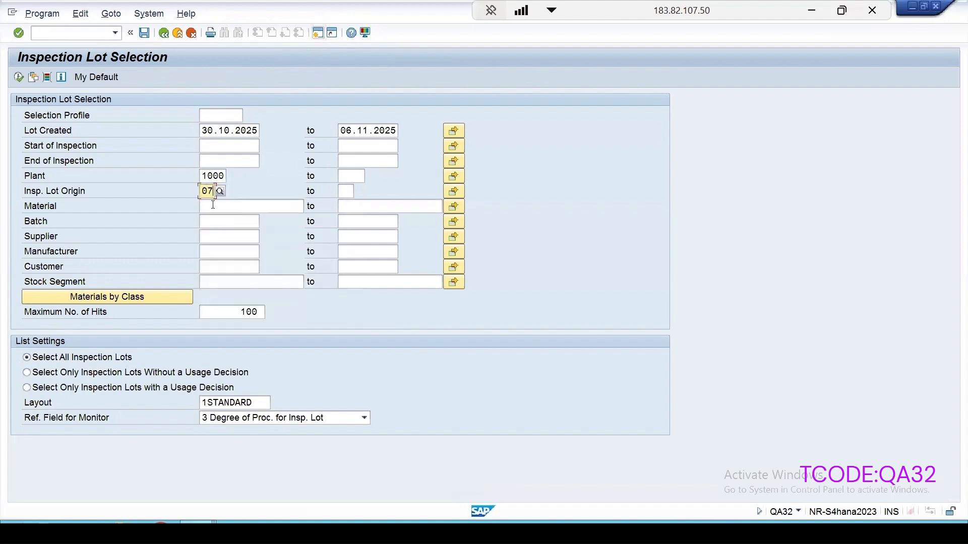
pyautogui.click(213, 206)
pyautogui.write('101')
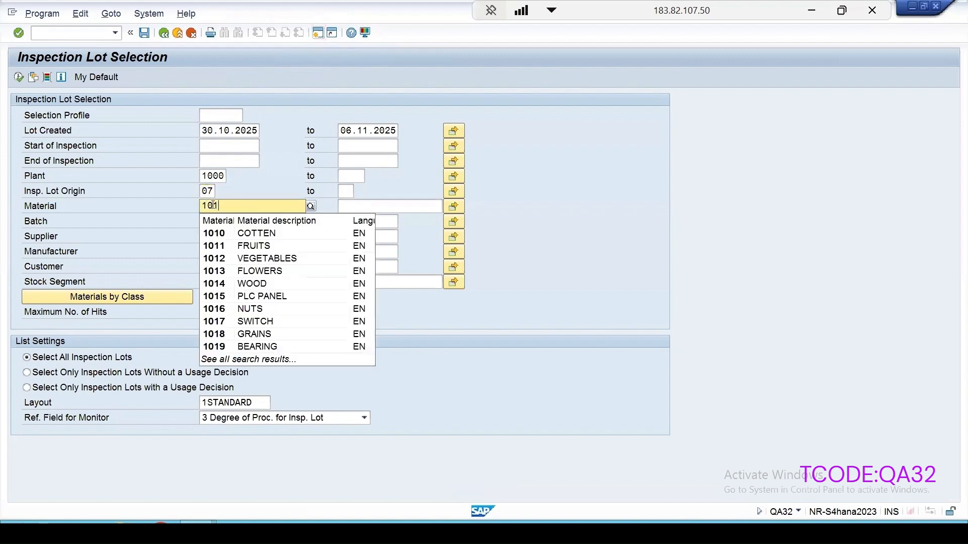
pyautogui.click(152, 205)
pyautogui.click(19, 77)
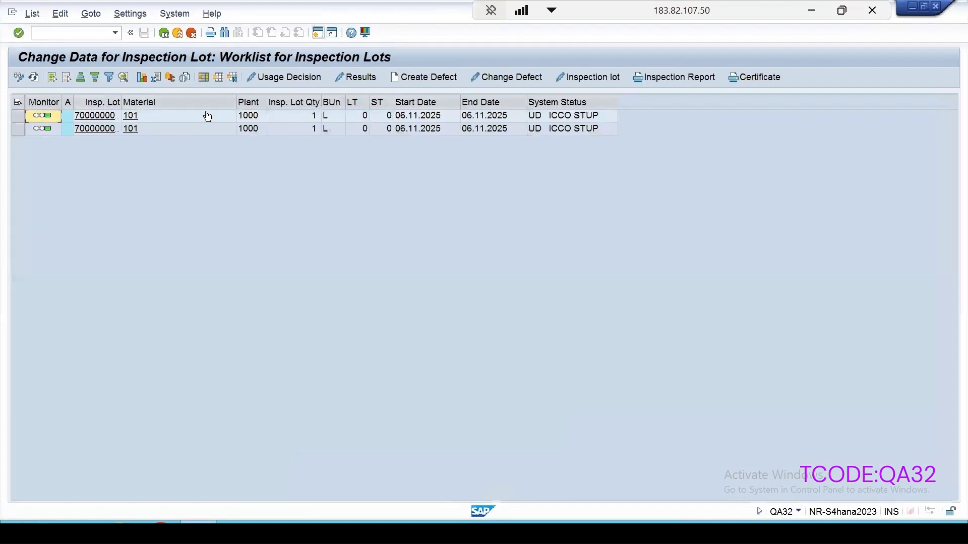
# - Narrow the worklist's Material column and add the Quality Score and Code Valuation columns to the layout
pyautogui.moveTo(235, 99); pyautogui.dragTo(158, 99)
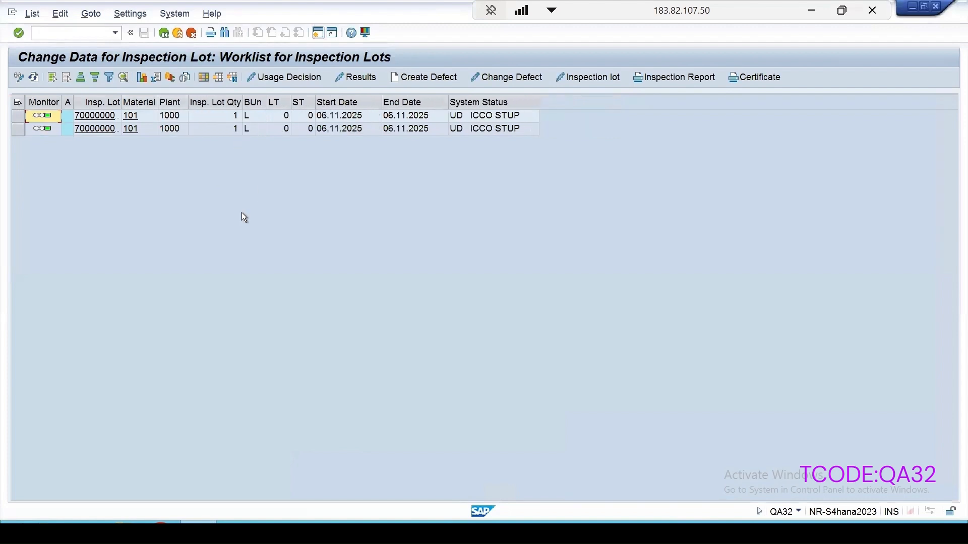
pyautogui.click(204, 77)
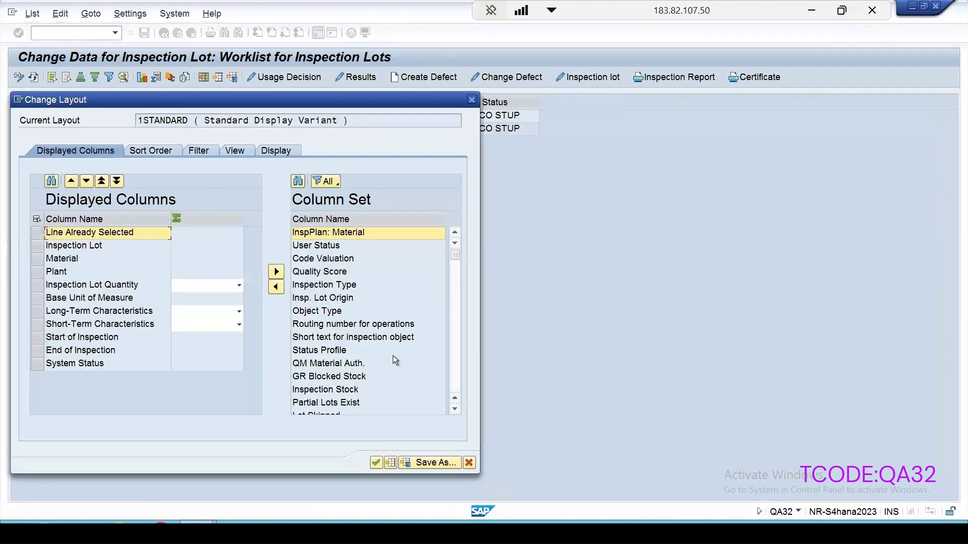
pyautogui.moveTo(392, 98); pyautogui.dragTo(548, 55)
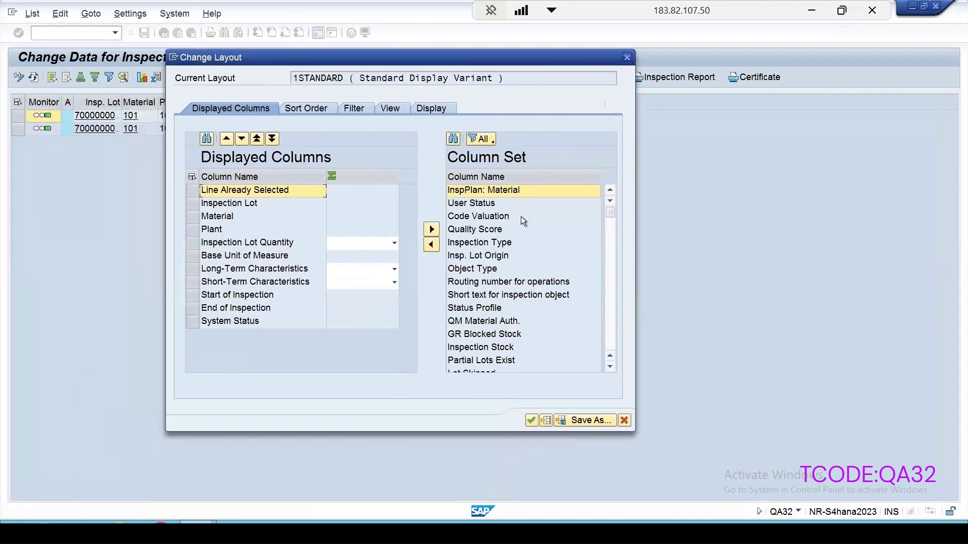
pyautogui.click(483, 232)
pyautogui.doubleClick(483, 231)
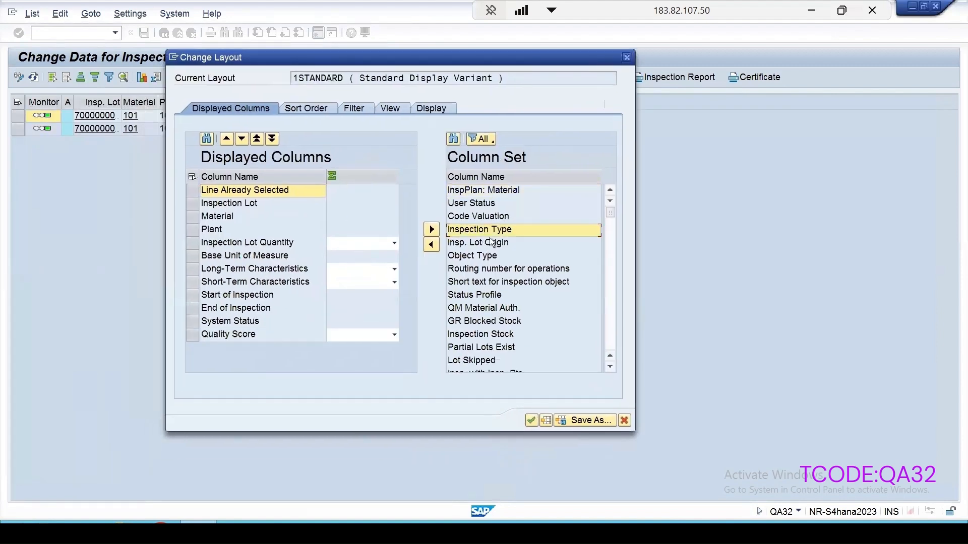
pyautogui.doubleClick(479, 217)
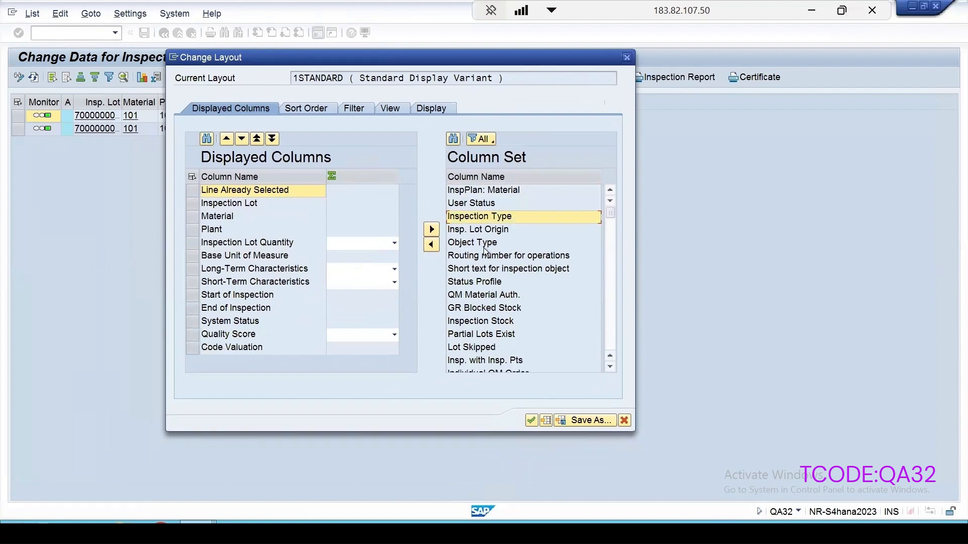
pyautogui.scroll(-1, 484, 251)
pyautogui.scroll(-5, 484, 251)
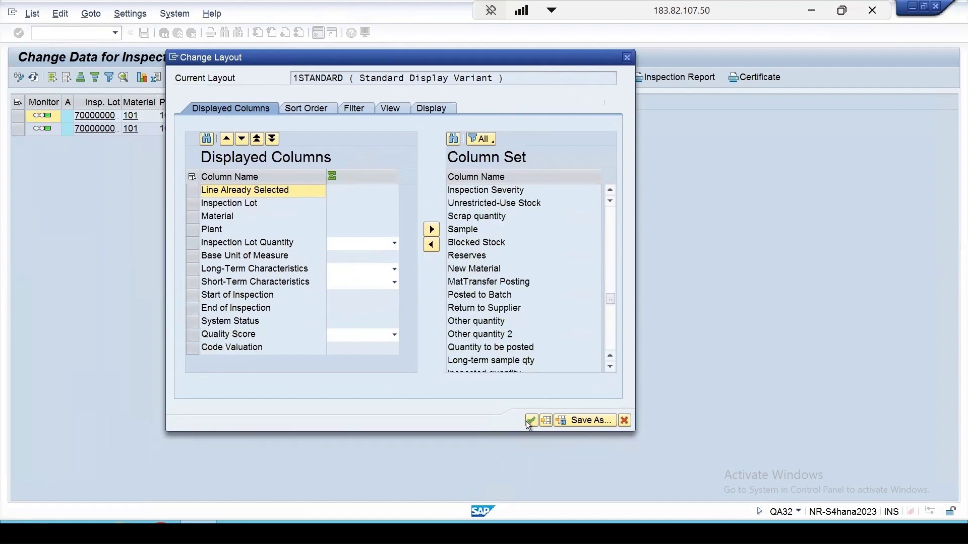
pyautogui.click(530, 420)
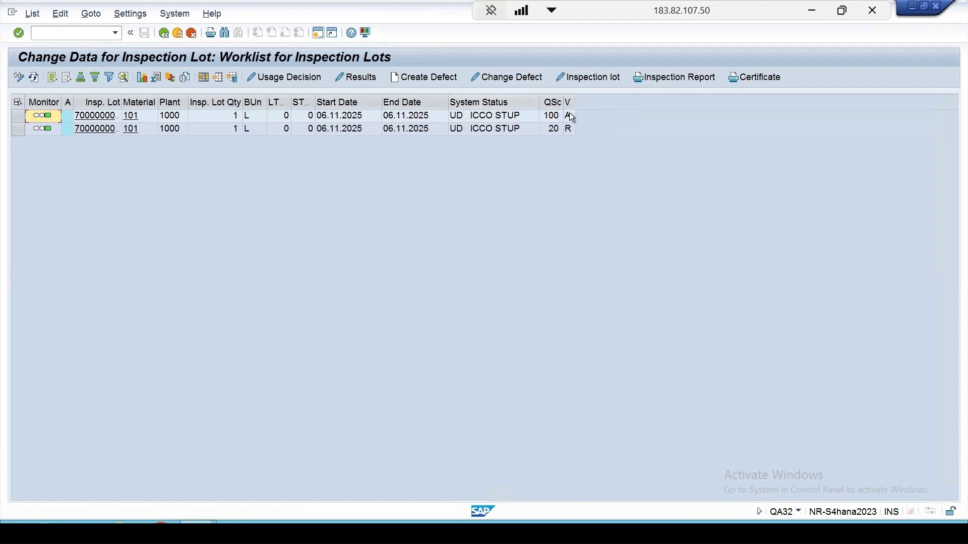
# - Return to the vendor analysis and examine the mean quality score and all key figures for the supplier audit inspection type
pyautogui.moveTo(219, 514)
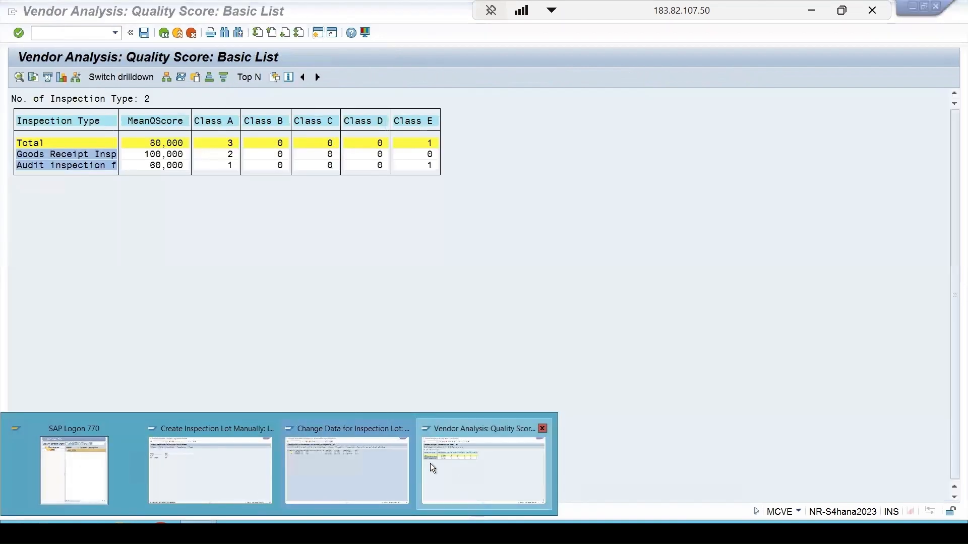
pyautogui.click(430, 464)
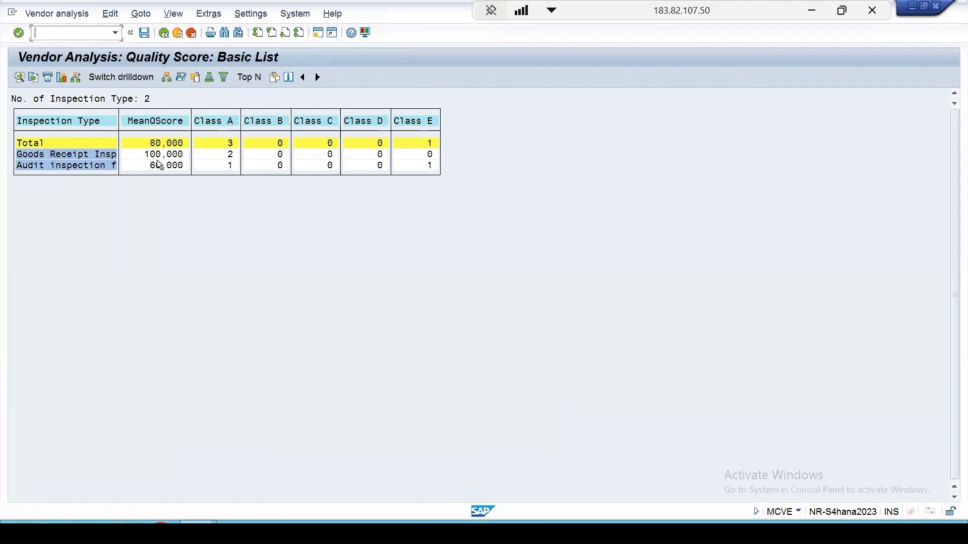
pyautogui.click(81, 139)
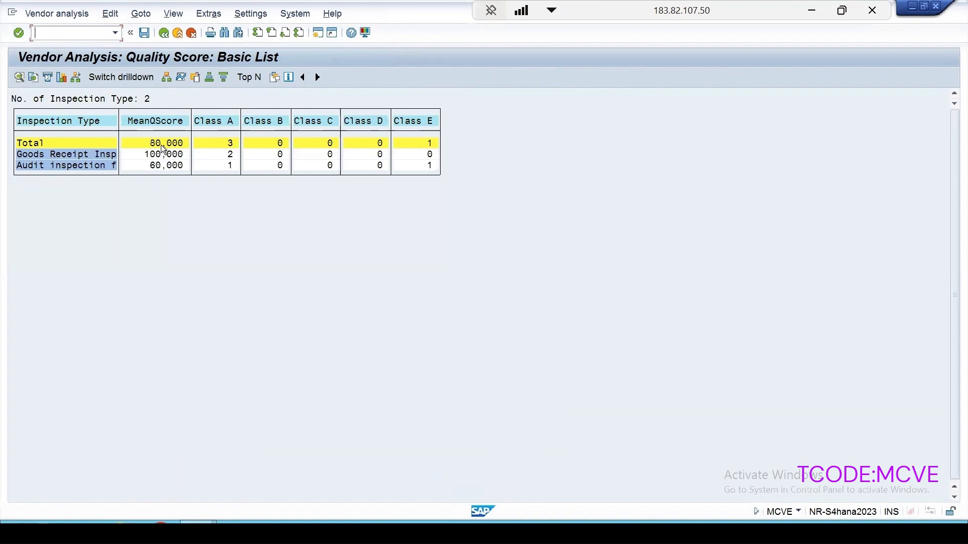
pyautogui.doubleClick(156, 167)
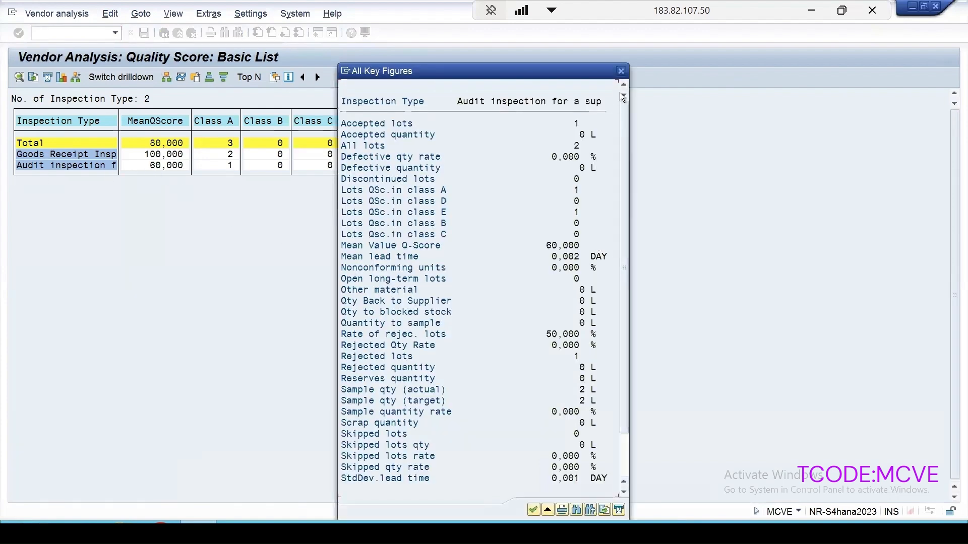
pyautogui.click(621, 71)
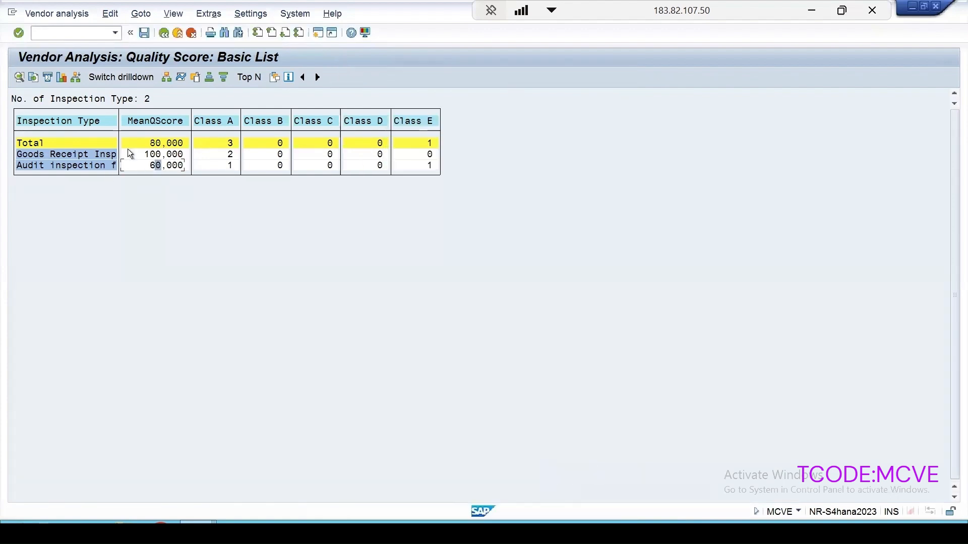
# - Switch the vendor analysis drilldown from inspection type to supplier
pyautogui.click(84, 164)
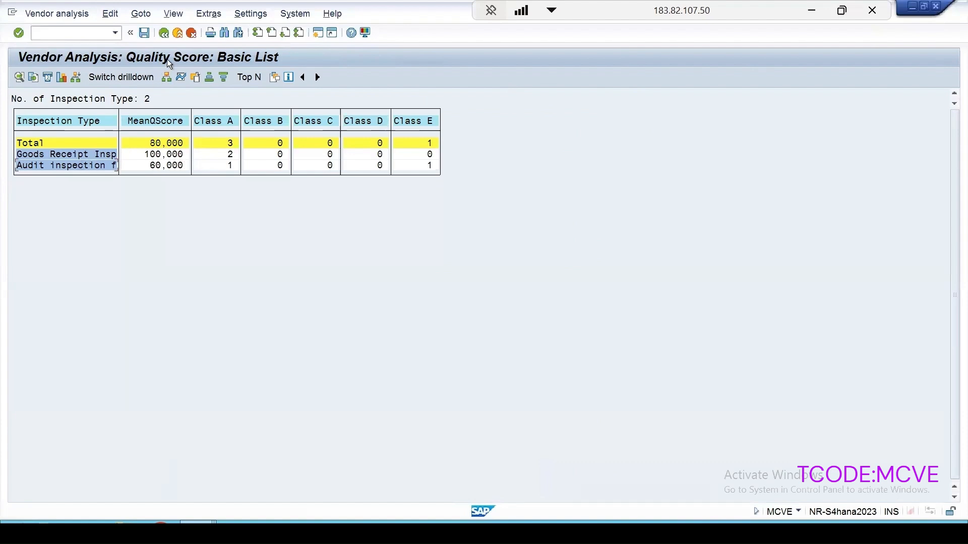
pyautogui.click(134, 77)
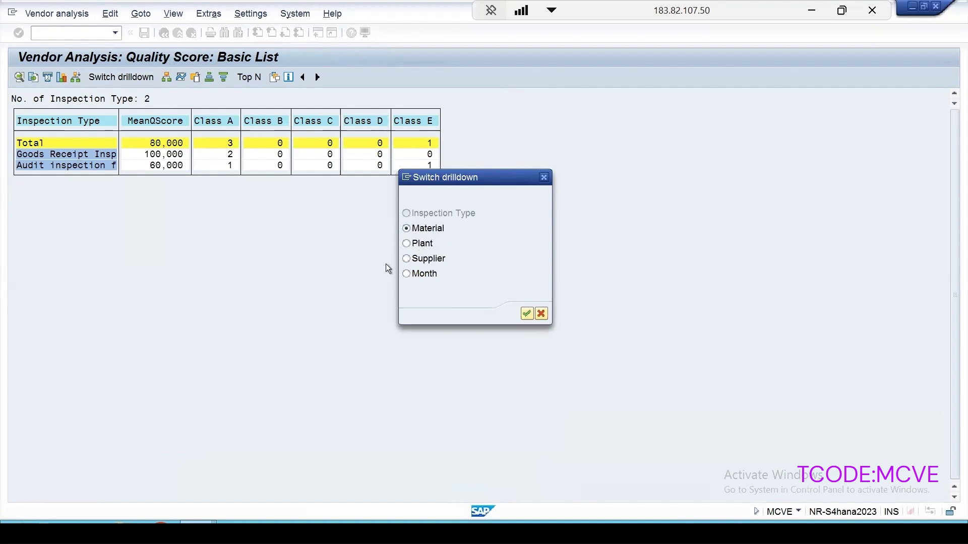
pyautogui.click(527, 314)
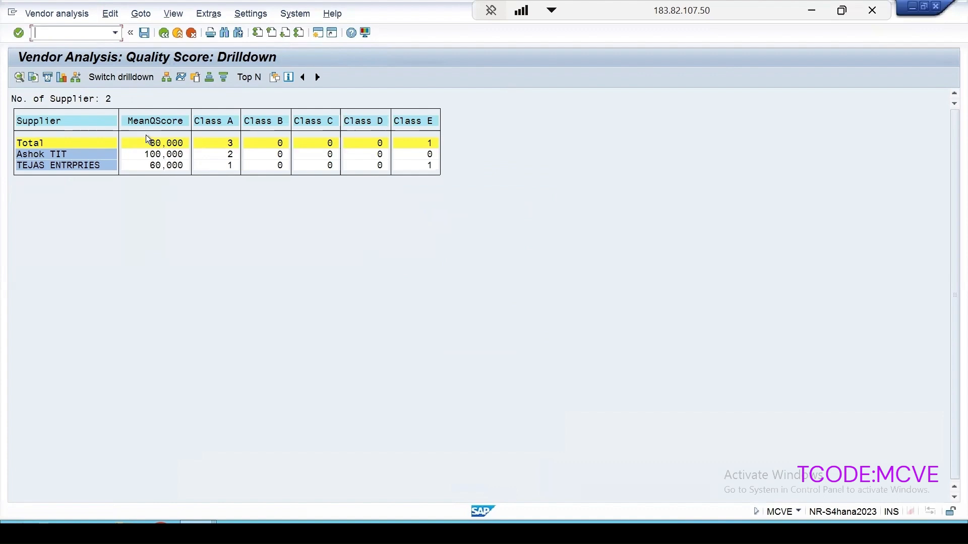
# - Add the key figures Accepted lots, Accepted quantity, Rejected lots and Total quantity to the supplier quality score analysis
pyautogui.click(275, 77)
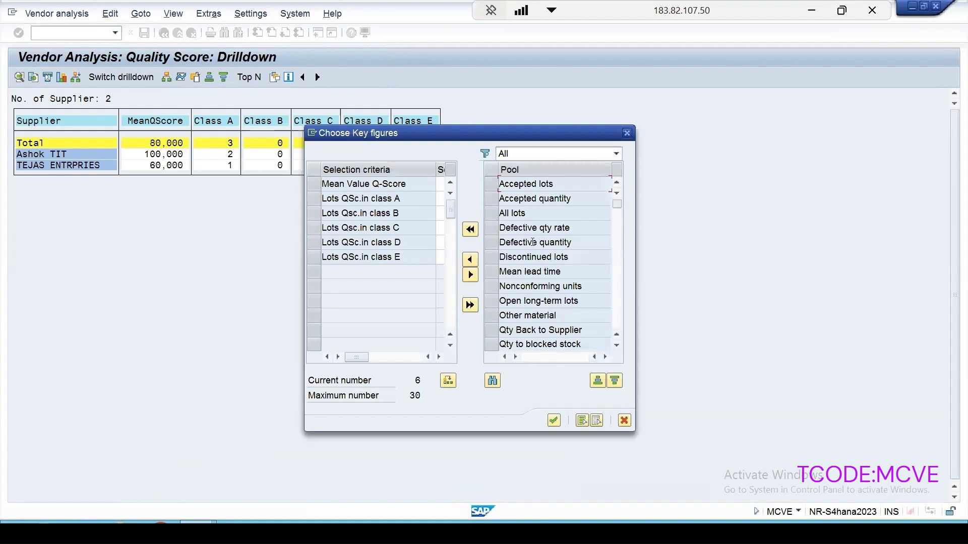
pyautogui.doubleClick(528, 184)
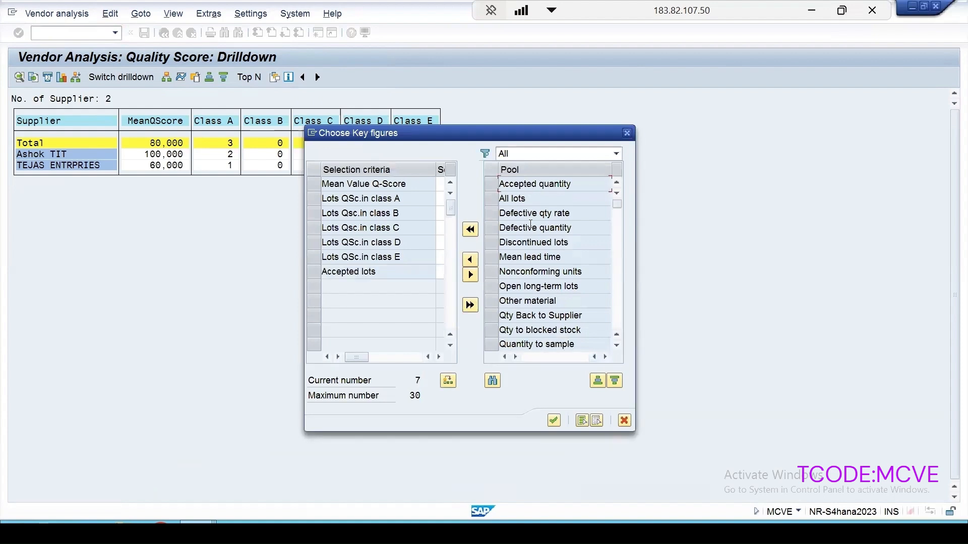
pyautogui.doubleClick(534, 184)
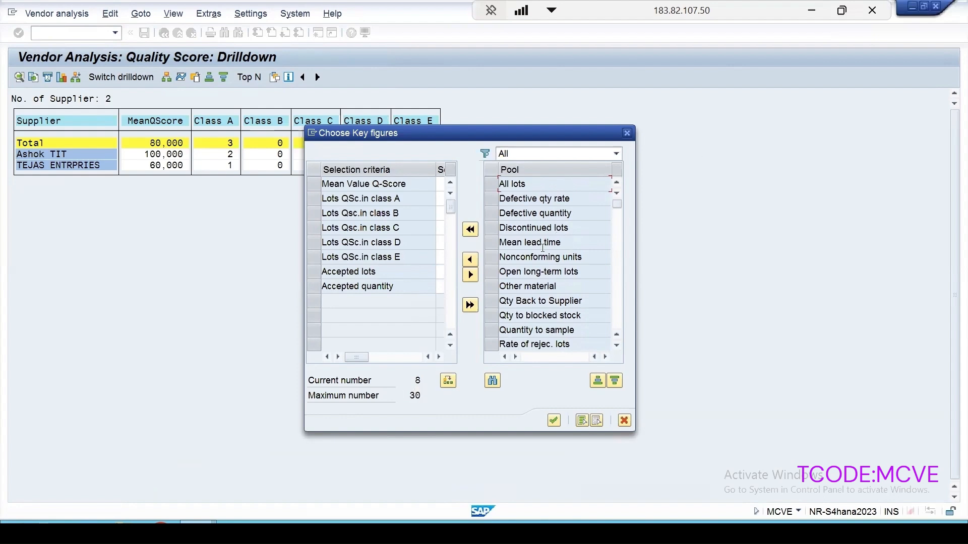
pyautogui.scroll(-2, 541, 247)
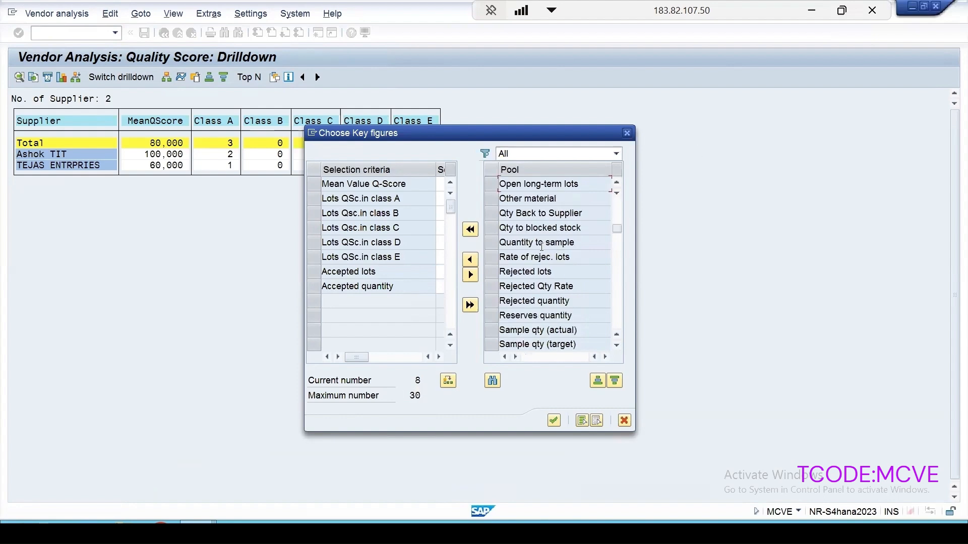
pyautogui.scroll(-1, 541, 247)
pyautogui.doubleClick(529, 230)
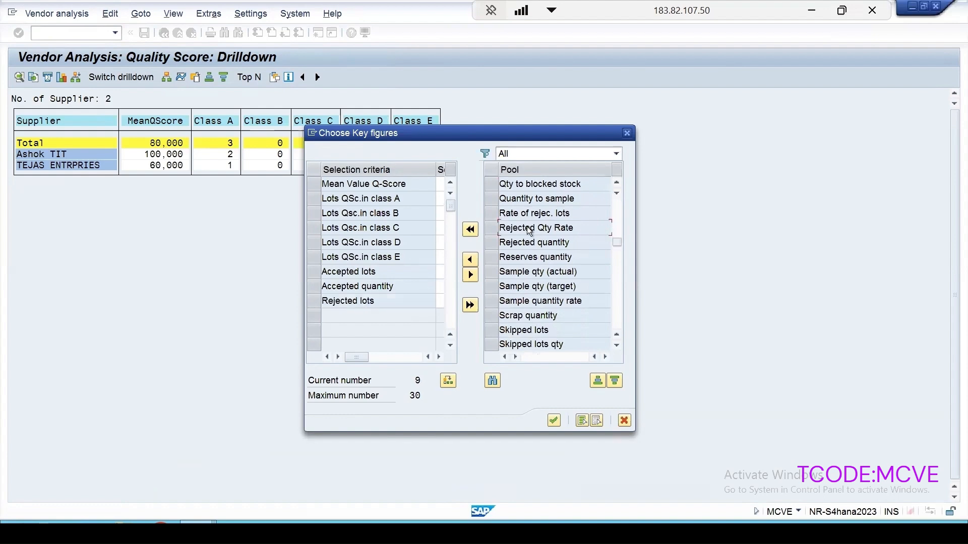
pyautogui.scroll(-3, 537, 245)
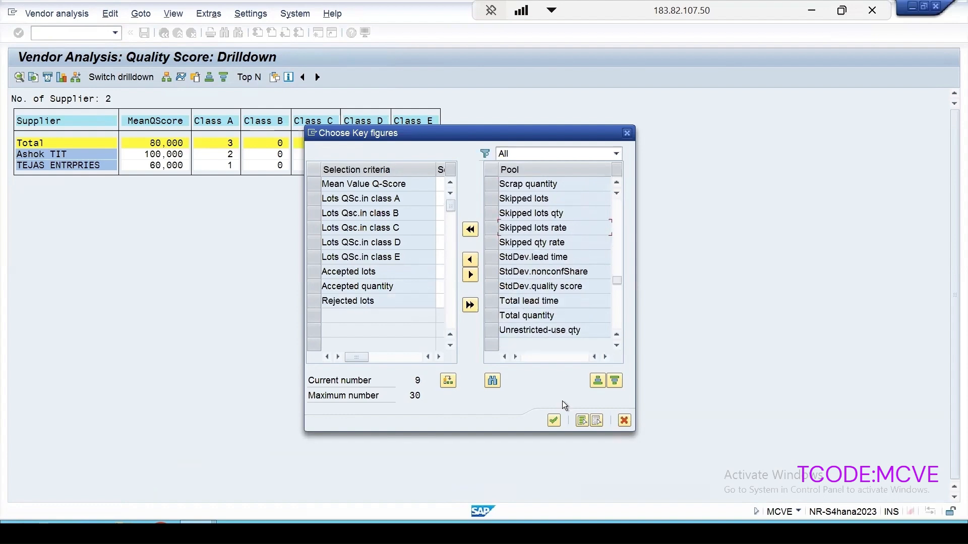
pyautogui.click(524, 314)
pyautogui.doubleClick(524, 315)
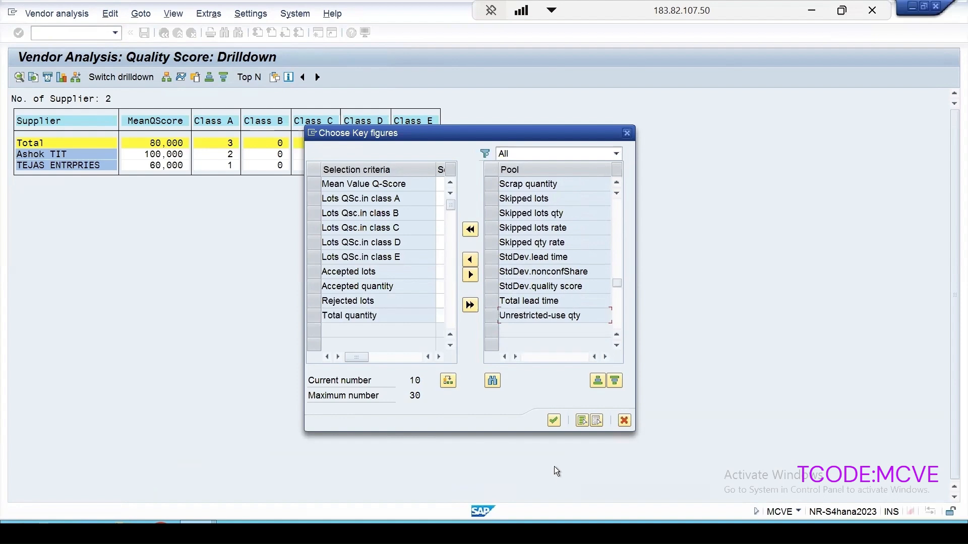
pyautogui.click(557, 421)
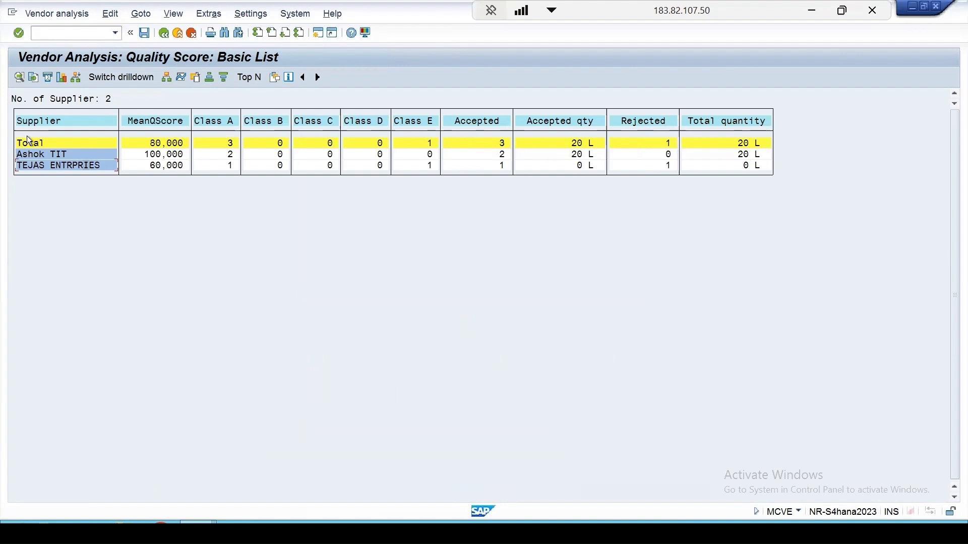
# - Leave the supplier quality score list of the vendor analysis
pyautogui.click(164, 33)
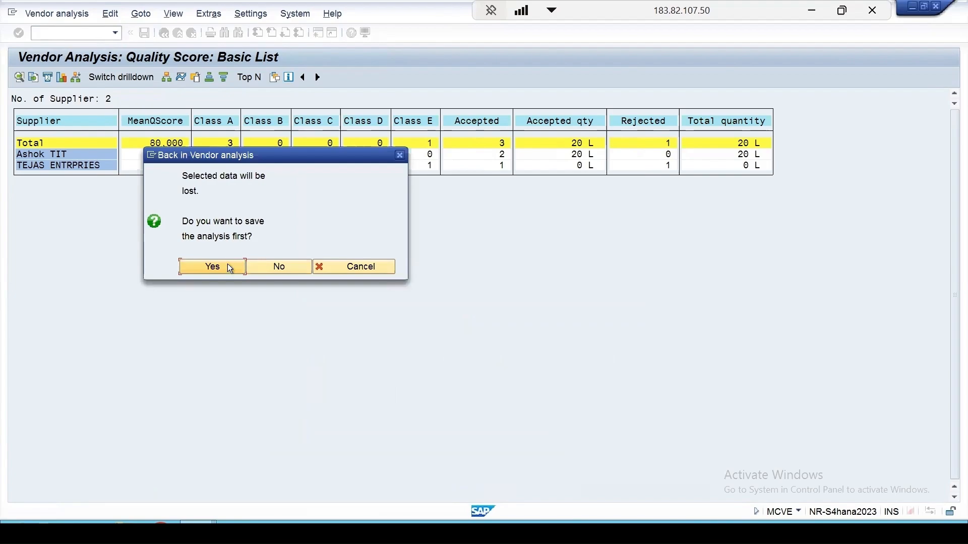